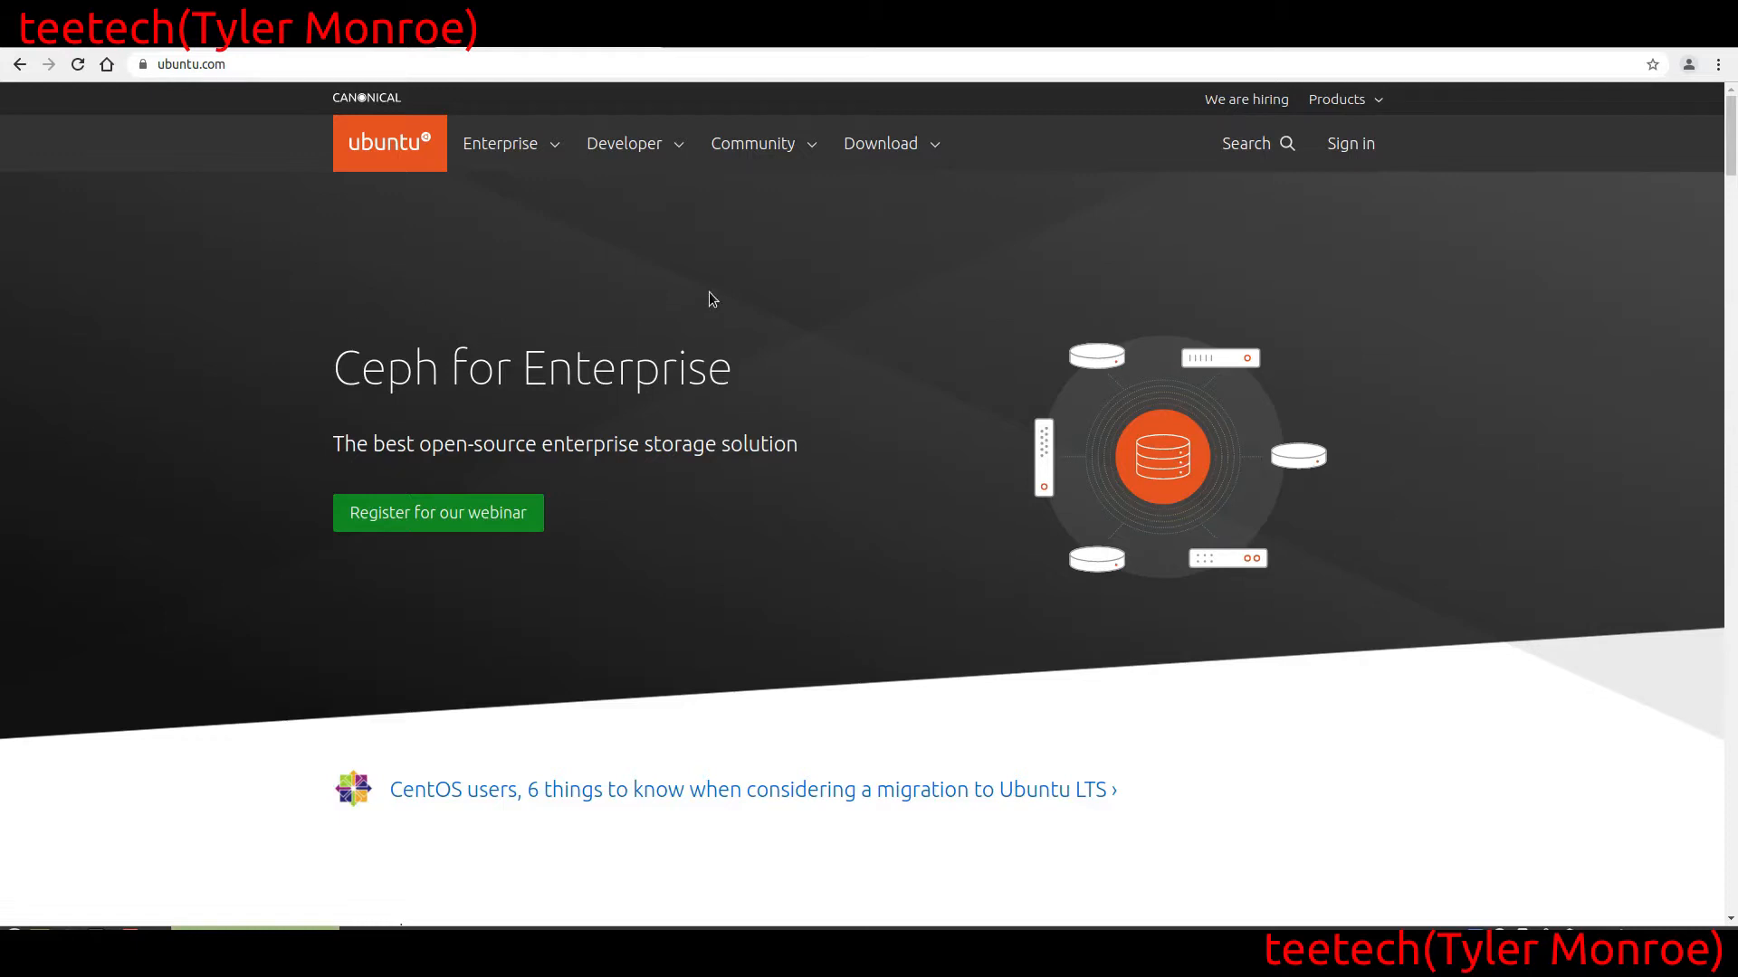
Open the Ubuntu Server download page on ubuntu.com and look over its installation options
left_click(915, 157)
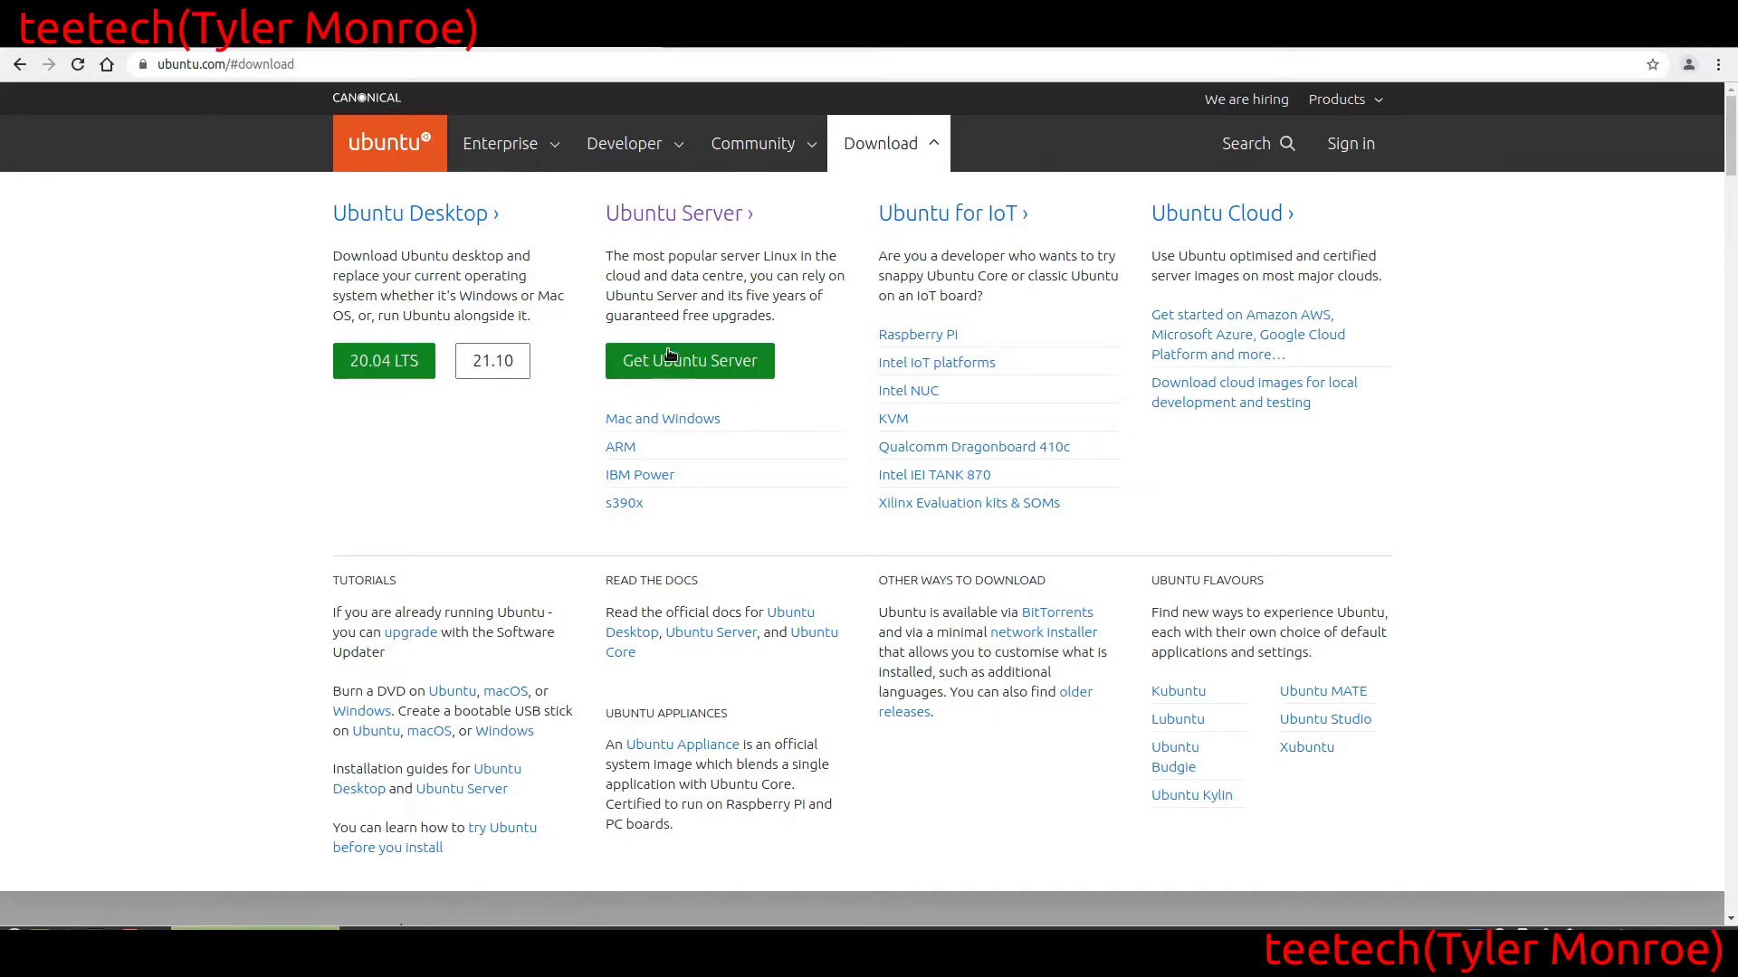
left_click(702, 367)
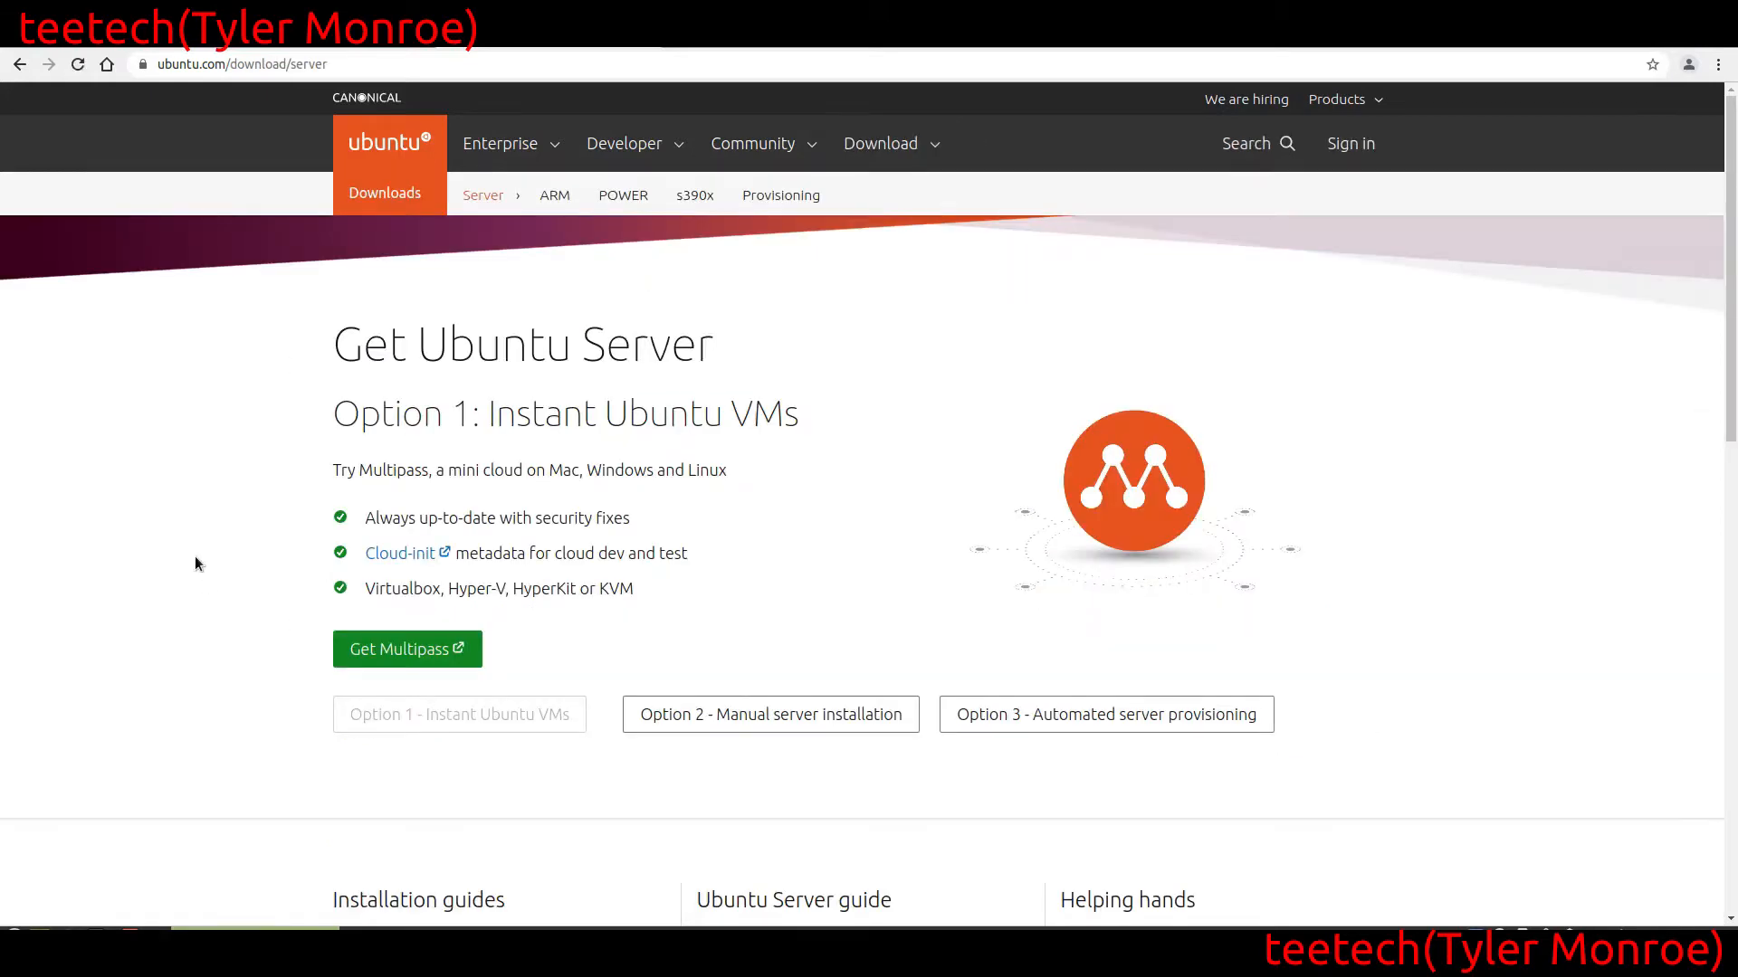
scroll(195, 561, "down", 3)
scroll(193, 555, "up", 2)
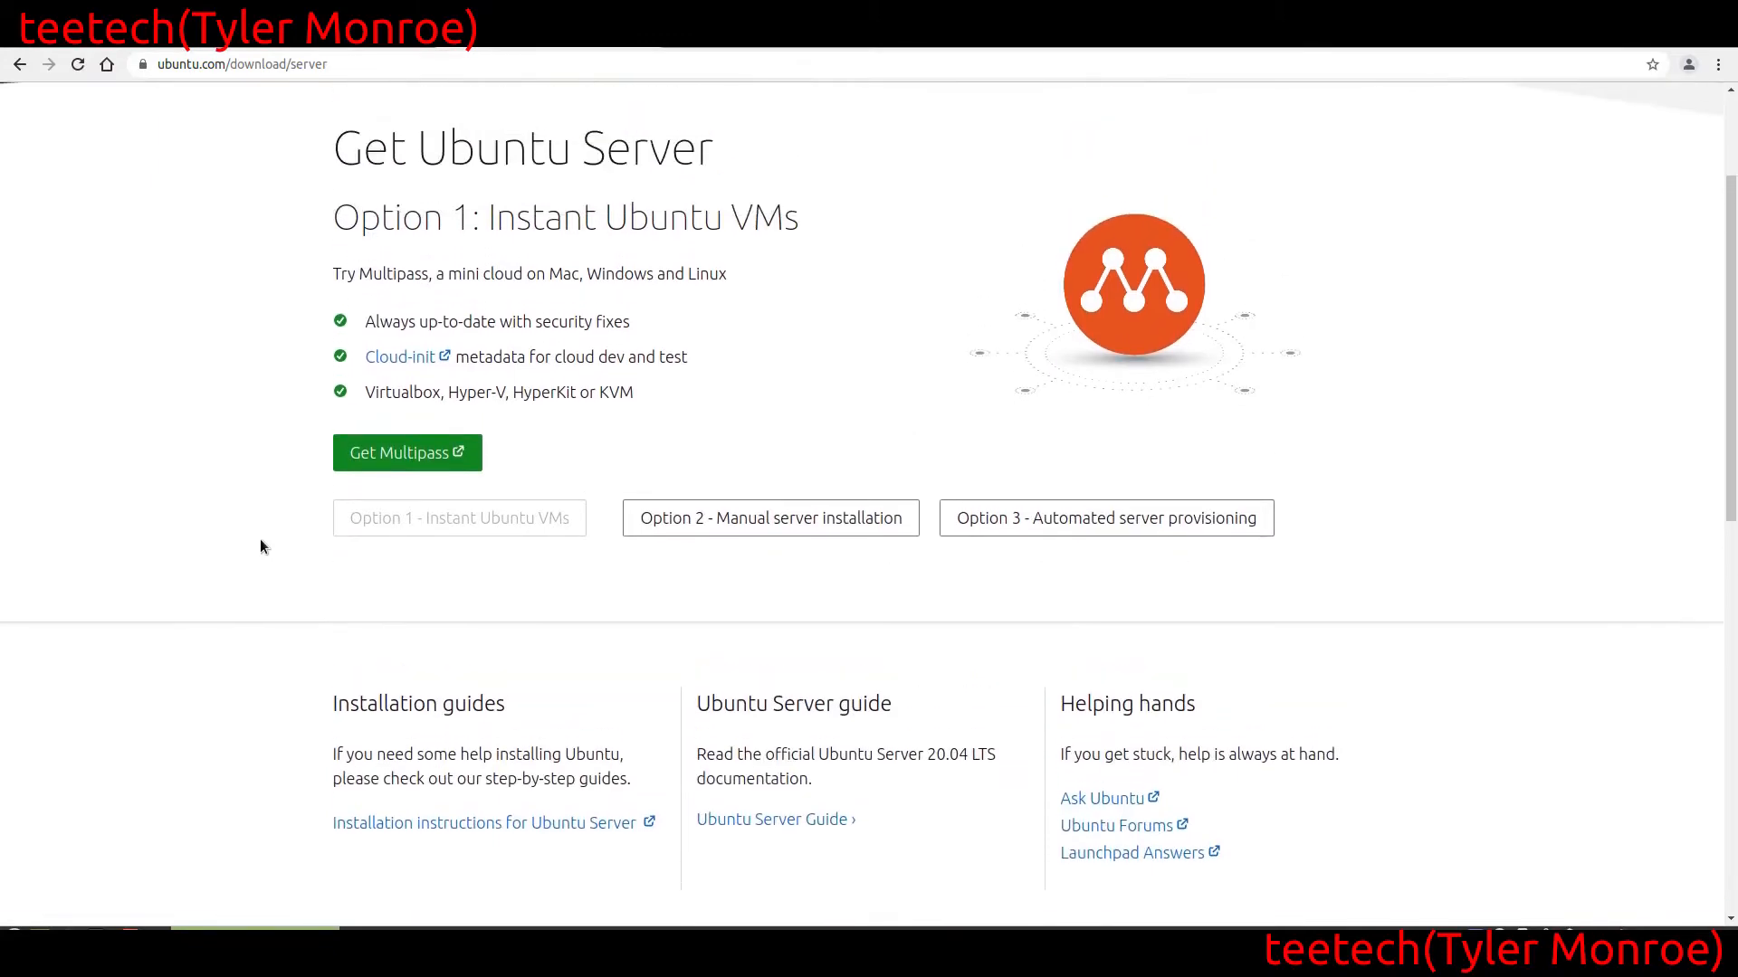
scroll(276, 453, "down", 5)
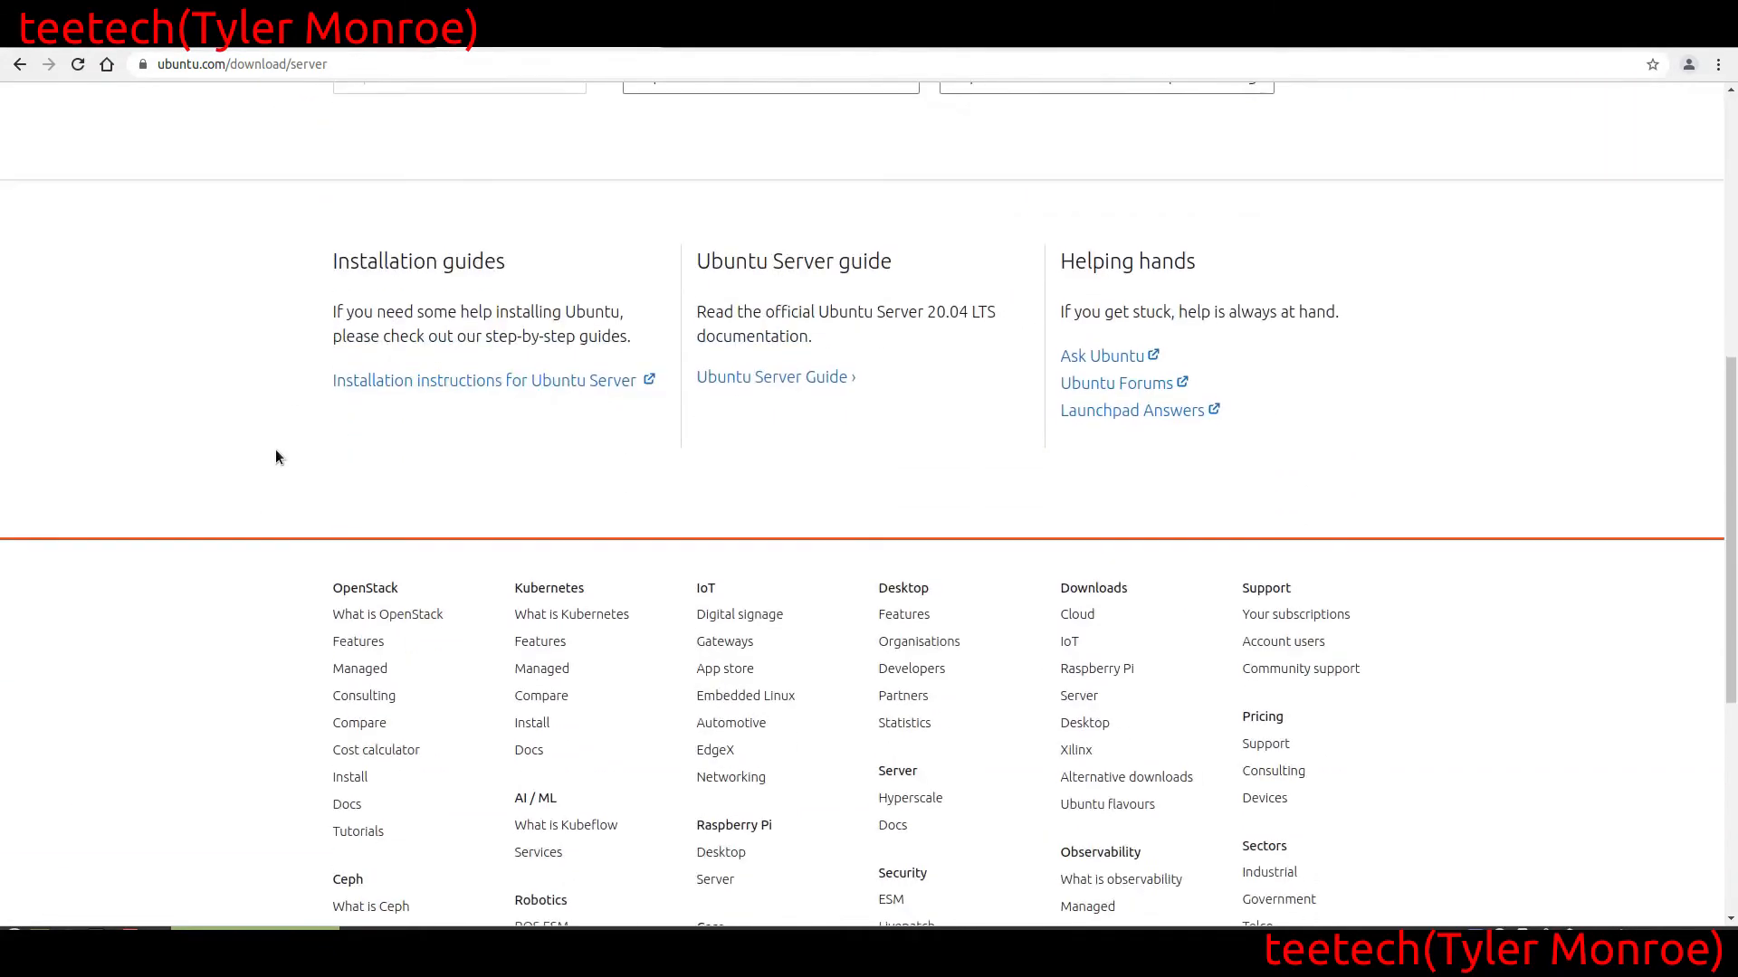
scroll(276, 455, "up", 3)
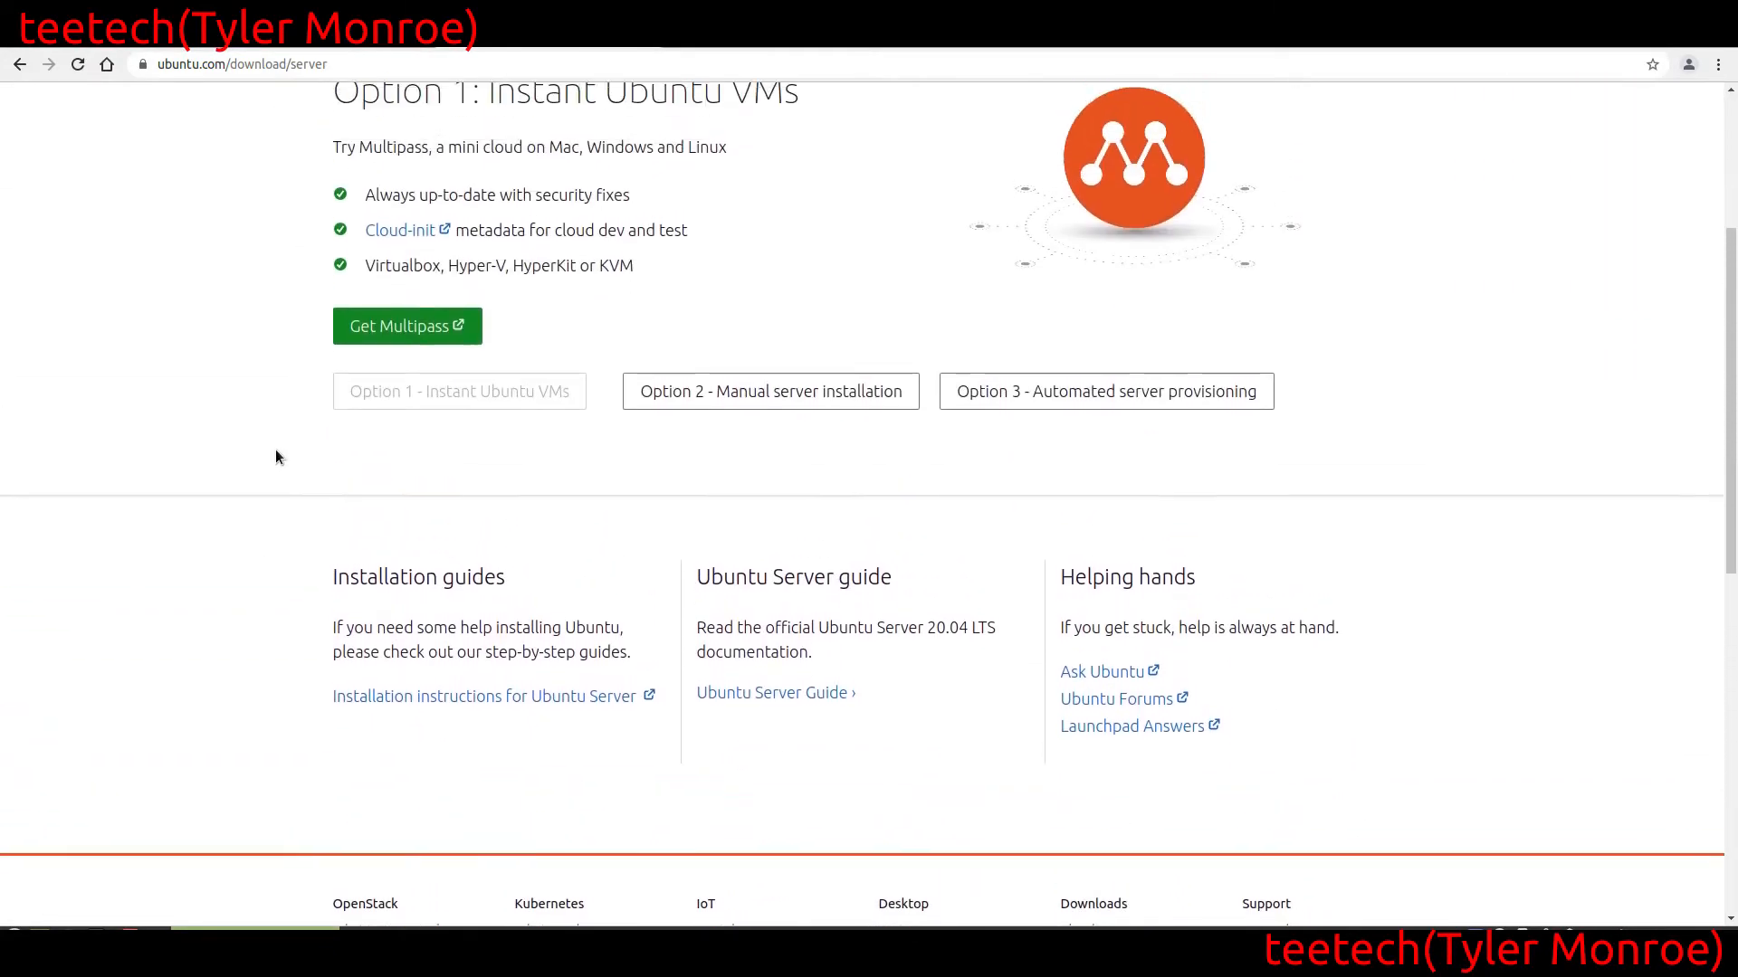
Choose Option 2 - Manual server installation and download Ubuntu Server 20.04.3 LTS
left_click(806, 405)
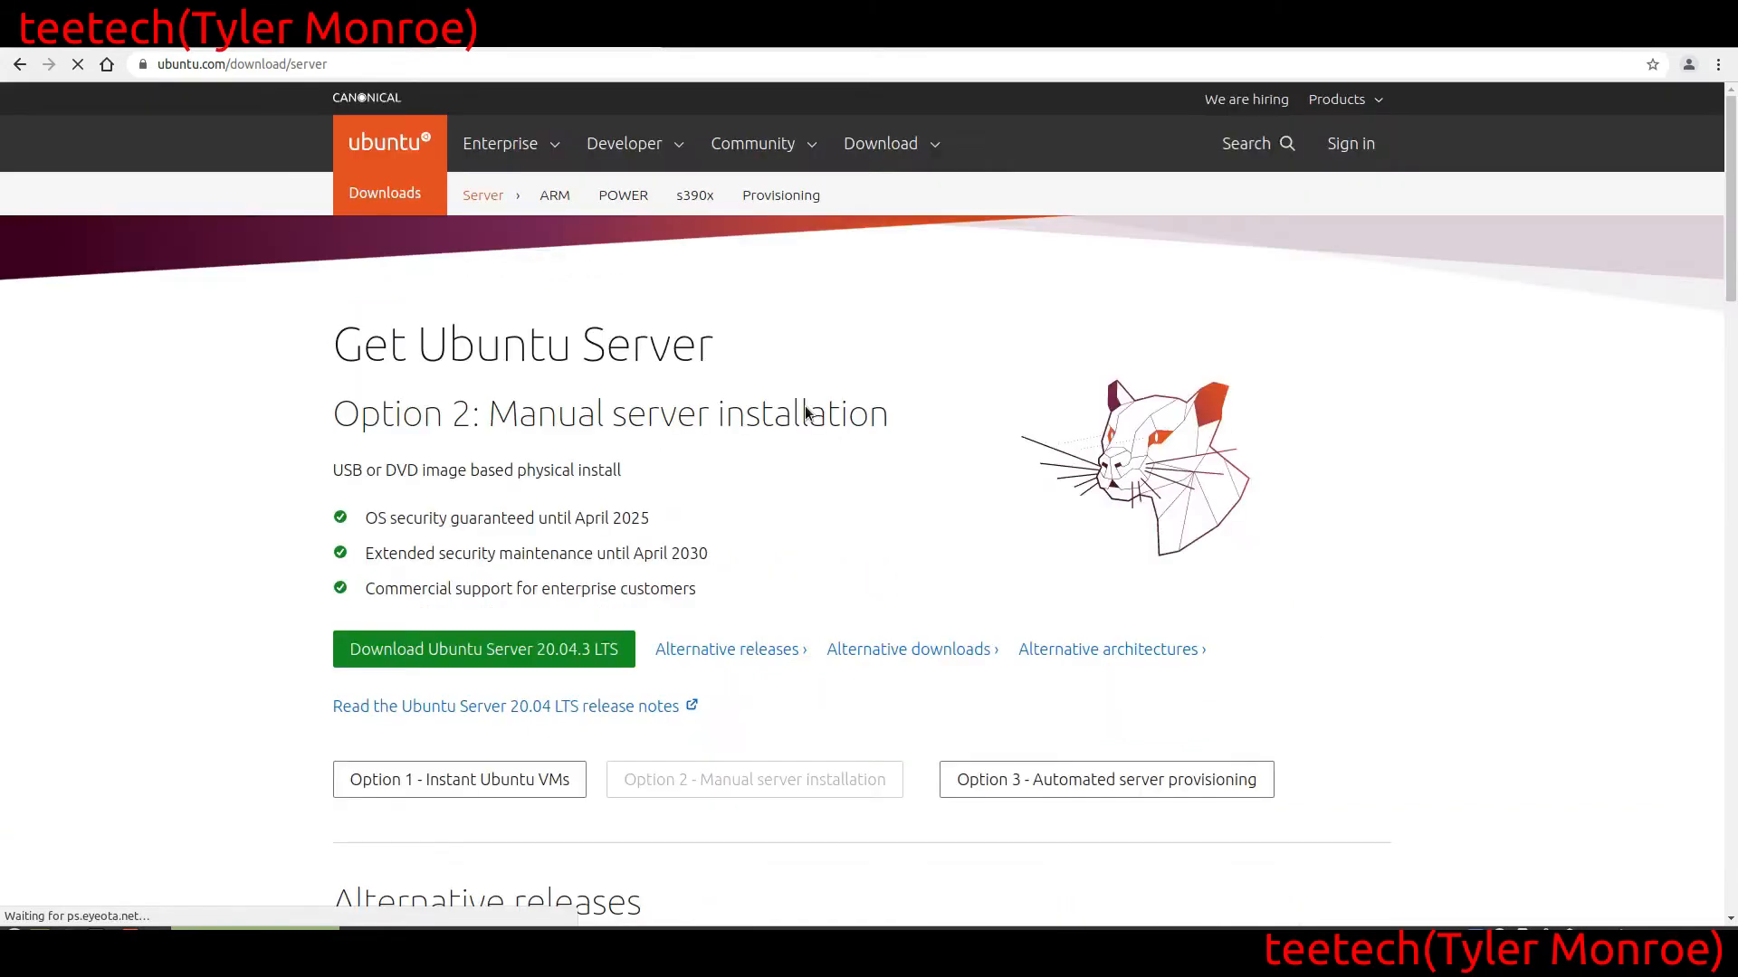
scroll(48, 517, "down", 3)
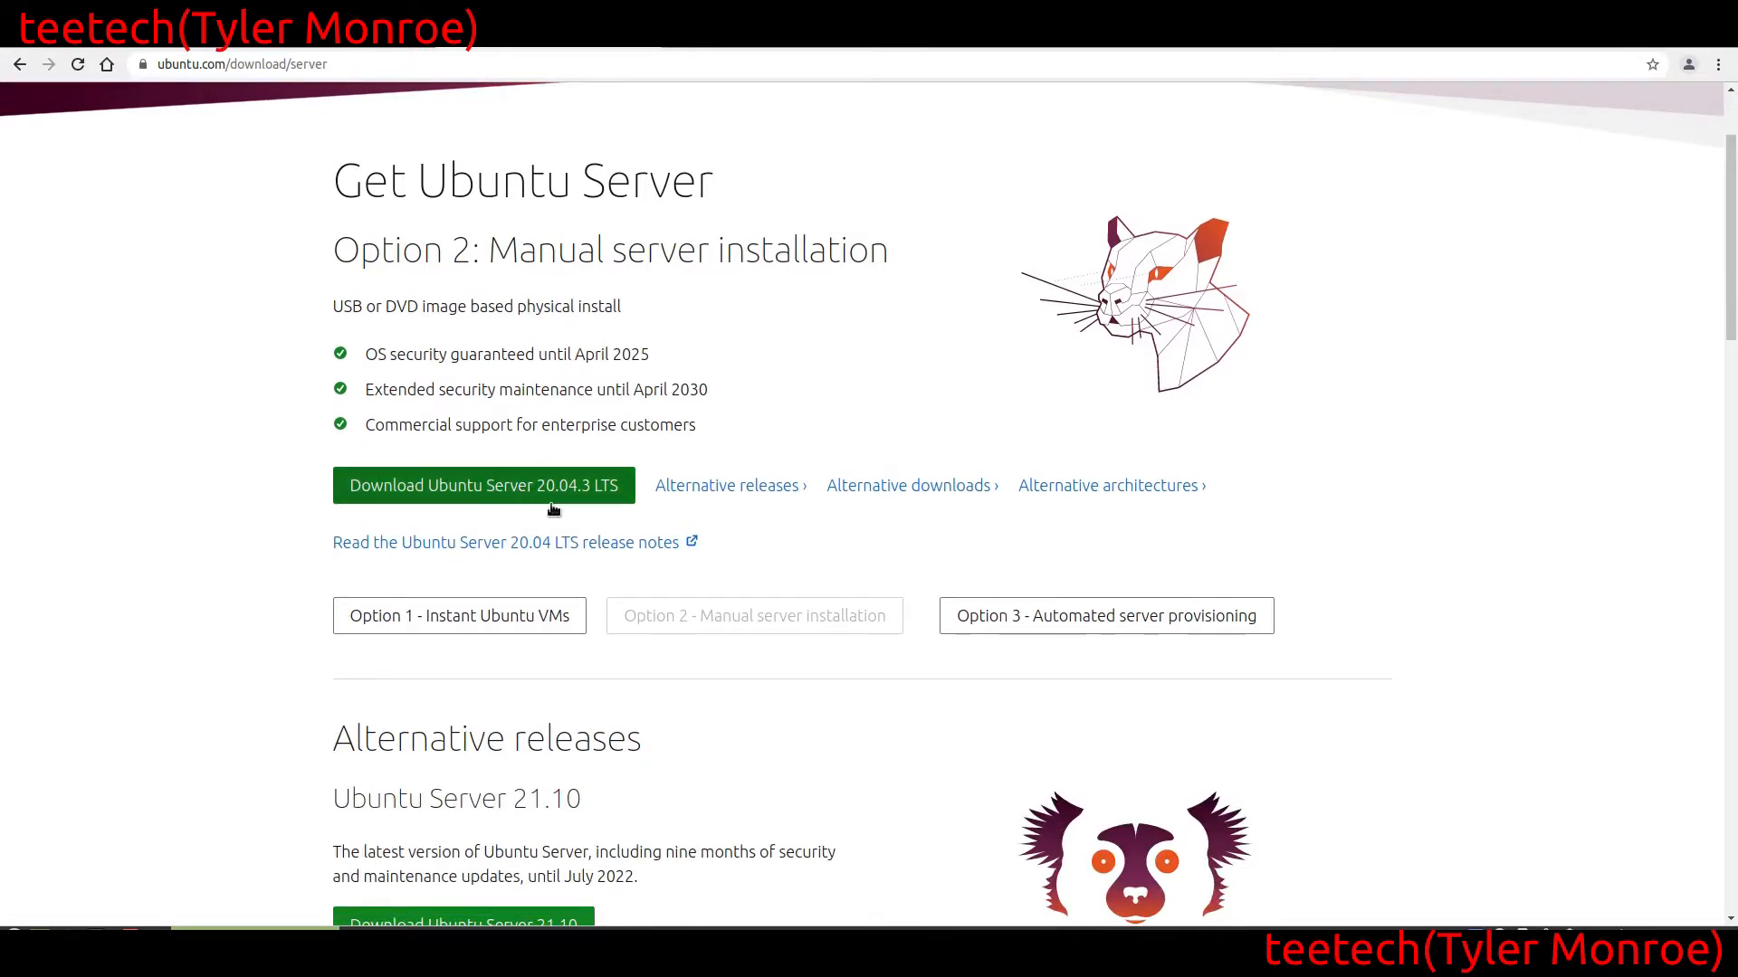
left_click(482, 483)
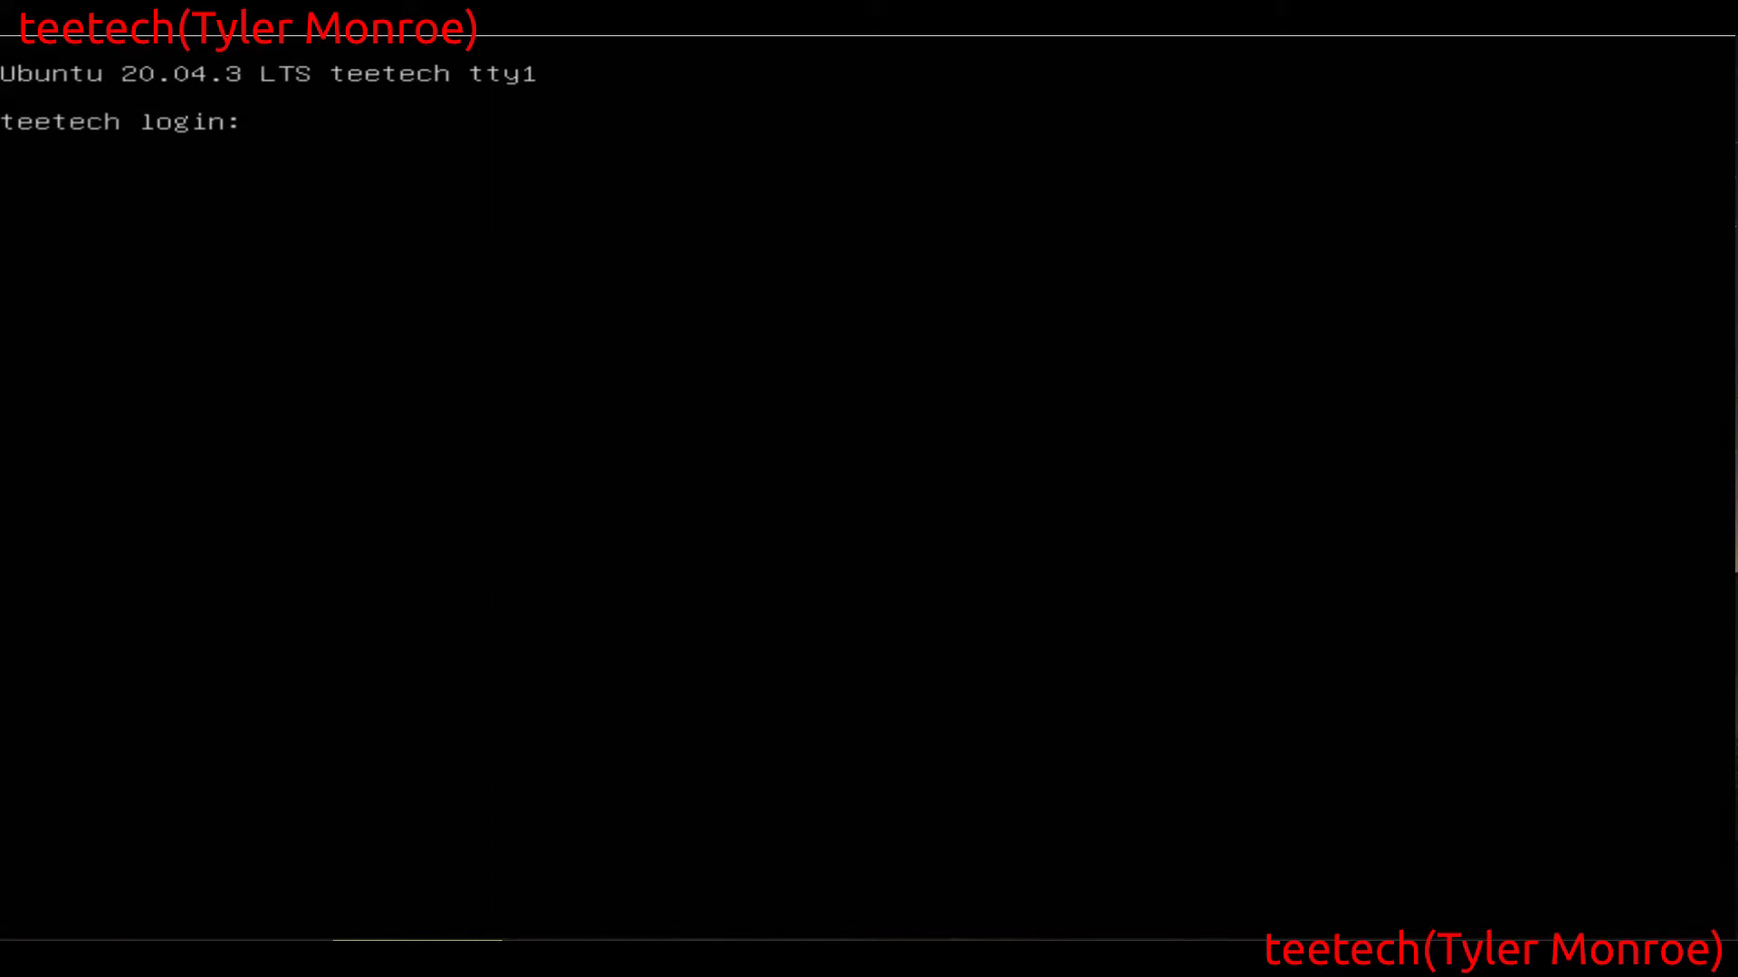
Log in at the Ubuntu server console with the account's username and clear the terminal
type("teetech")
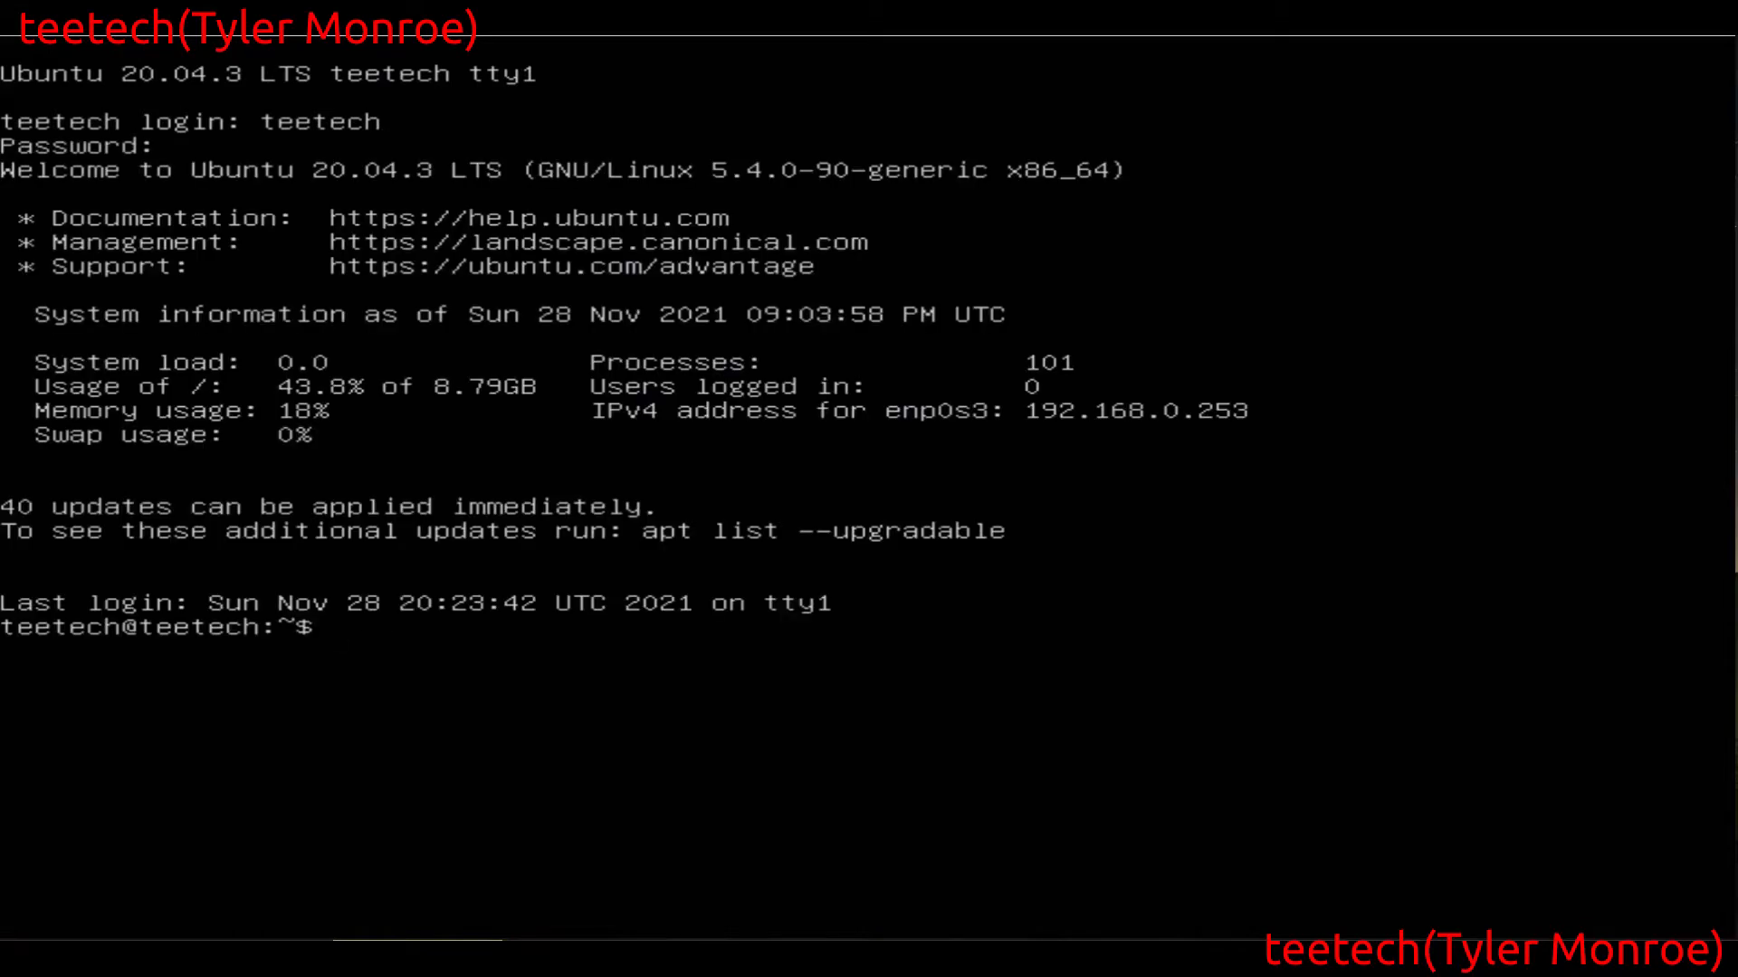
type("clear")
key("Return")
Examine the running processes and system load with top, quit it and clear the terminal
type("top")
key("Return")
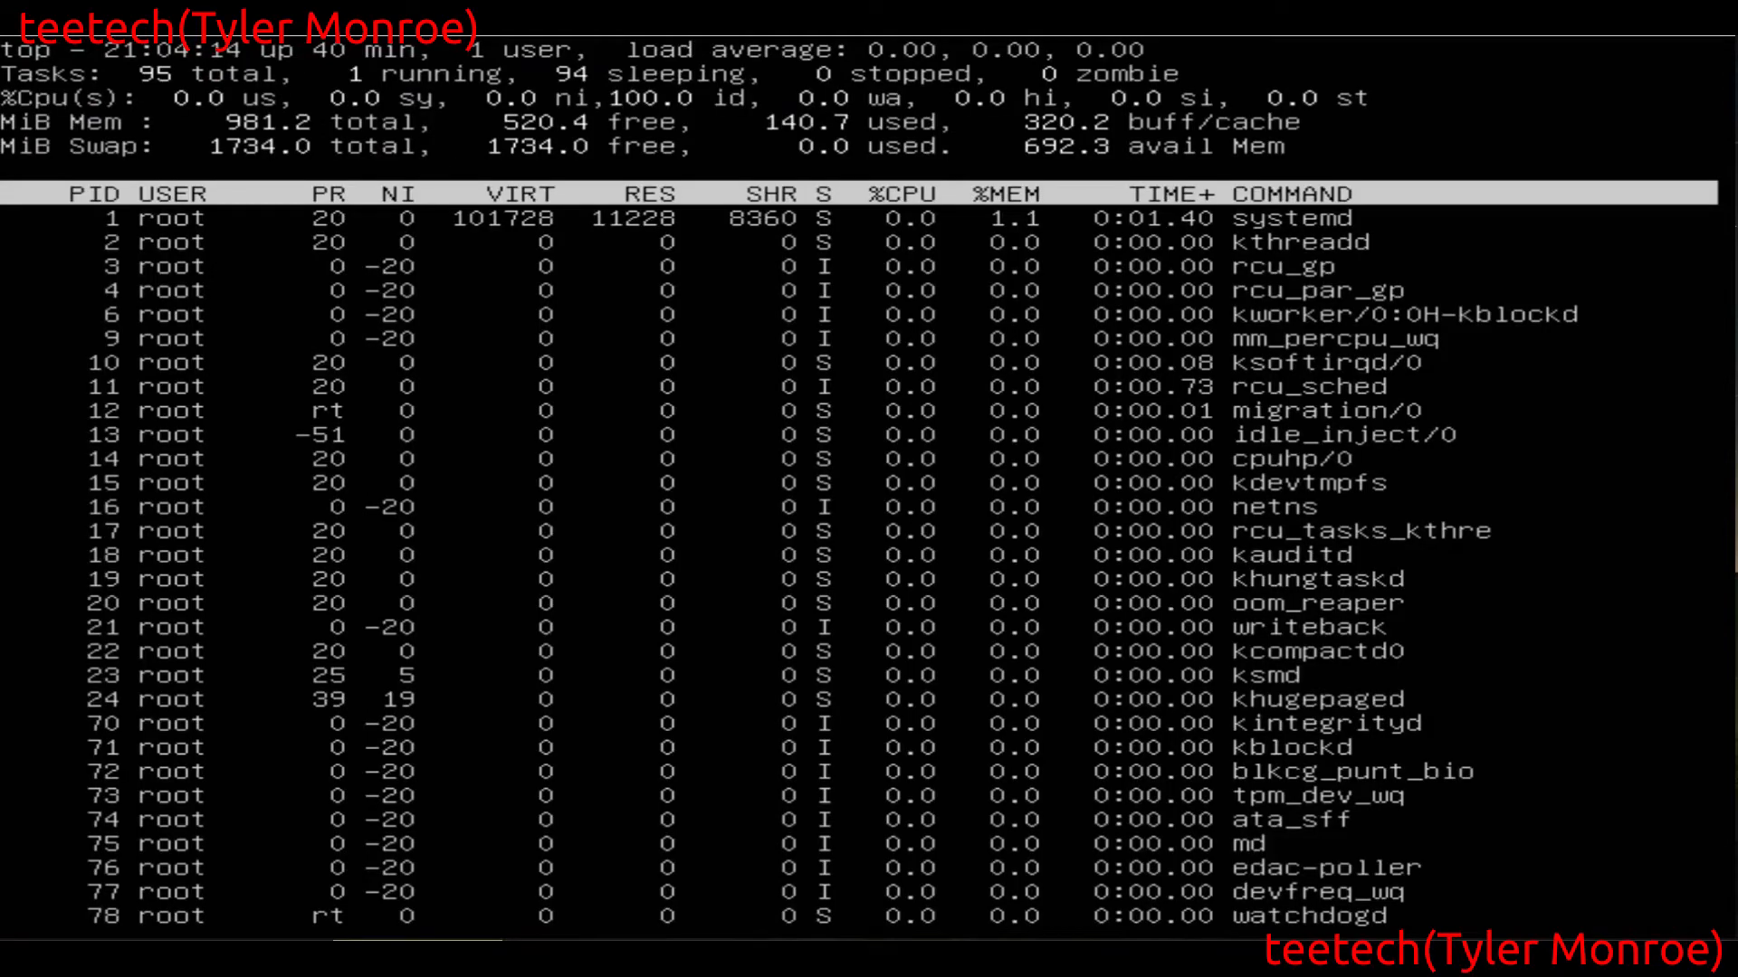
type("qclear")
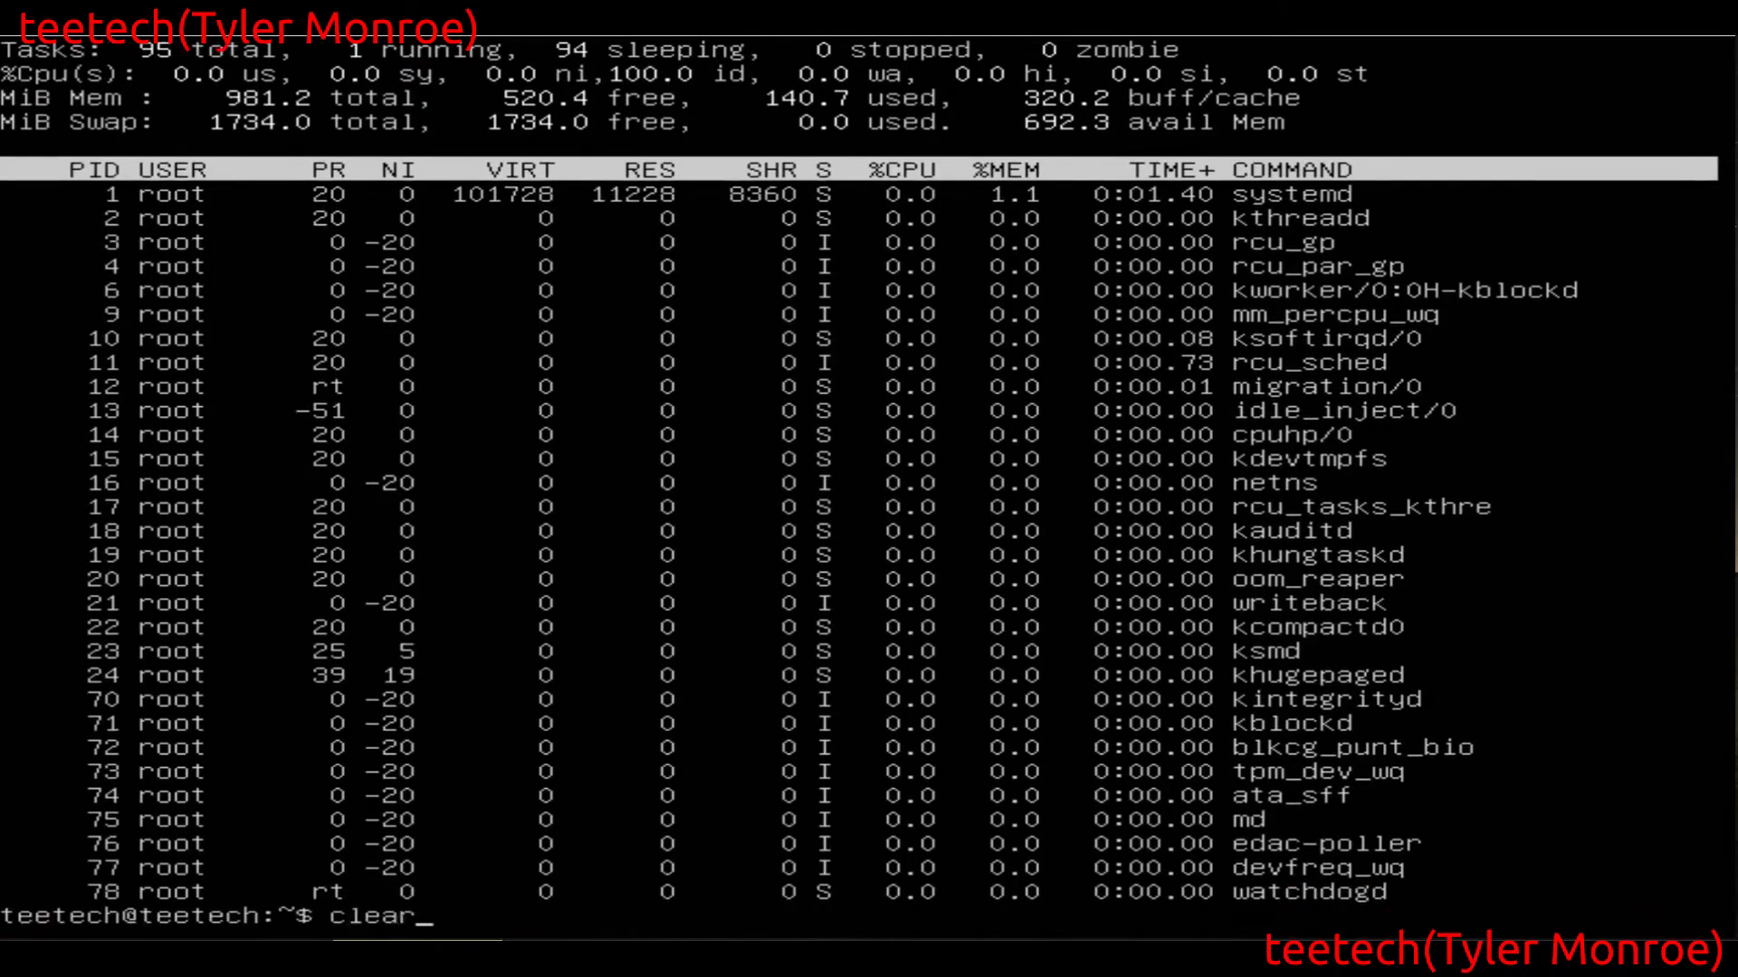
key("Return")
Check the server's memory and swap usage with free -m and clear the terminal
type("free -m")
key("Return")
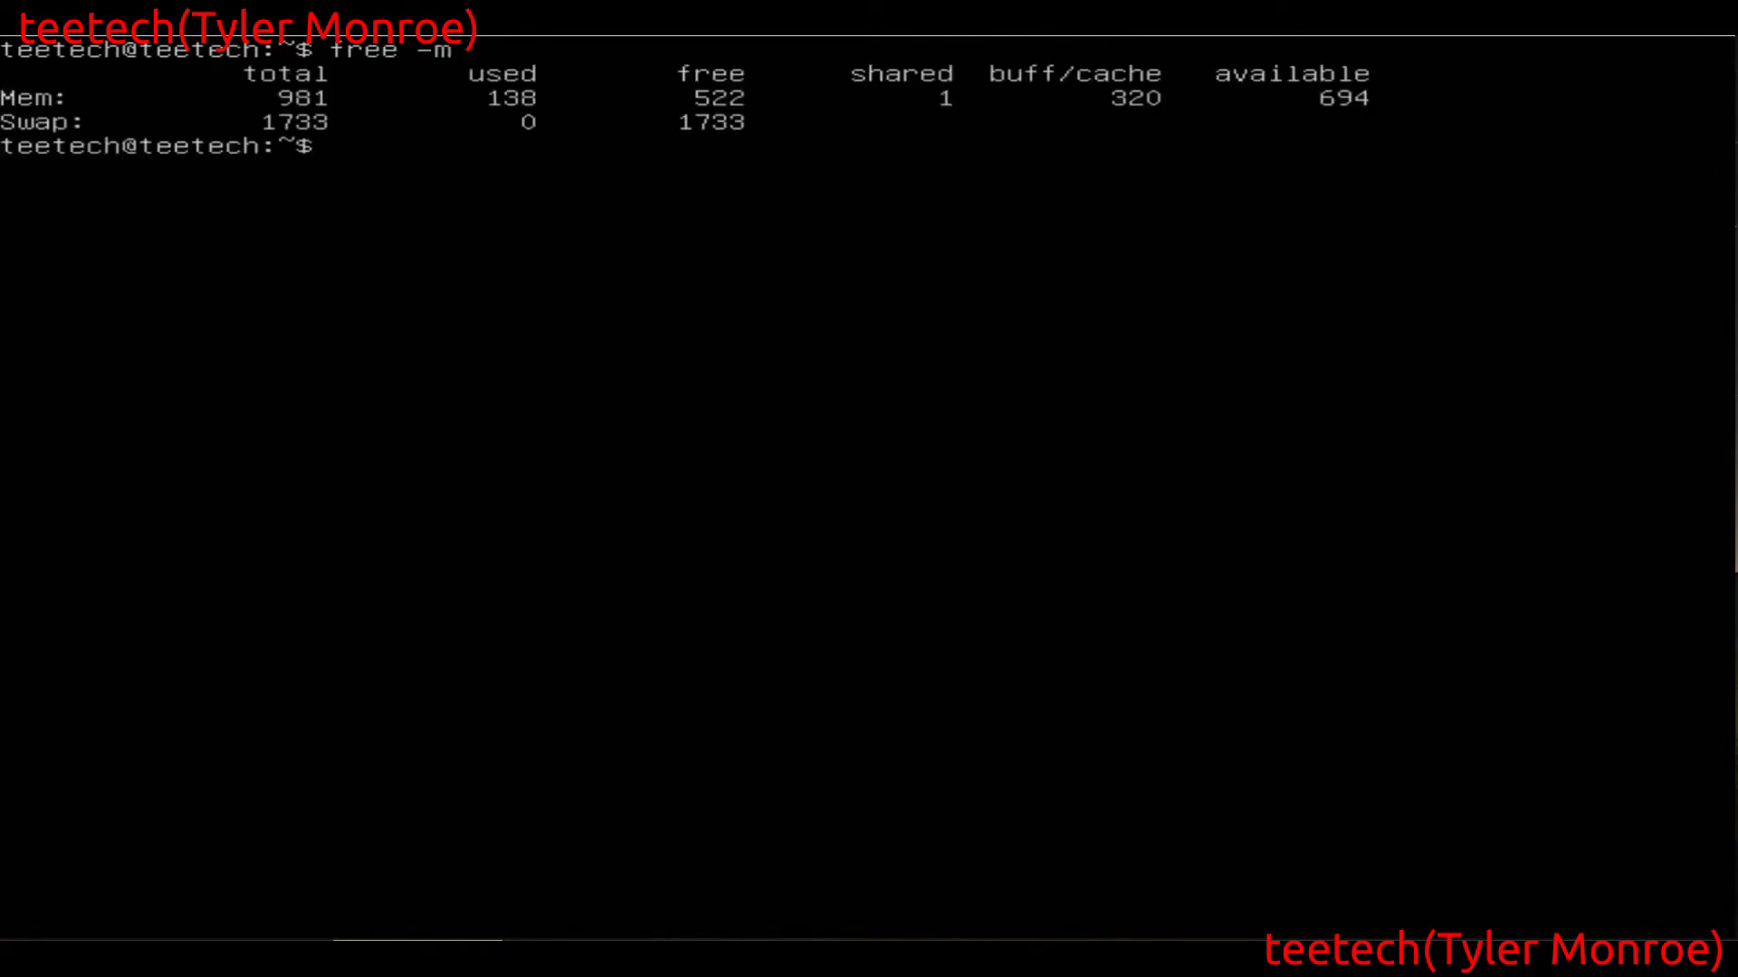
type("clear")
key("Return")
Look up the server's network interfaces and addresses with ip addr and clear the terminal
type("ip addr")
key("Return")
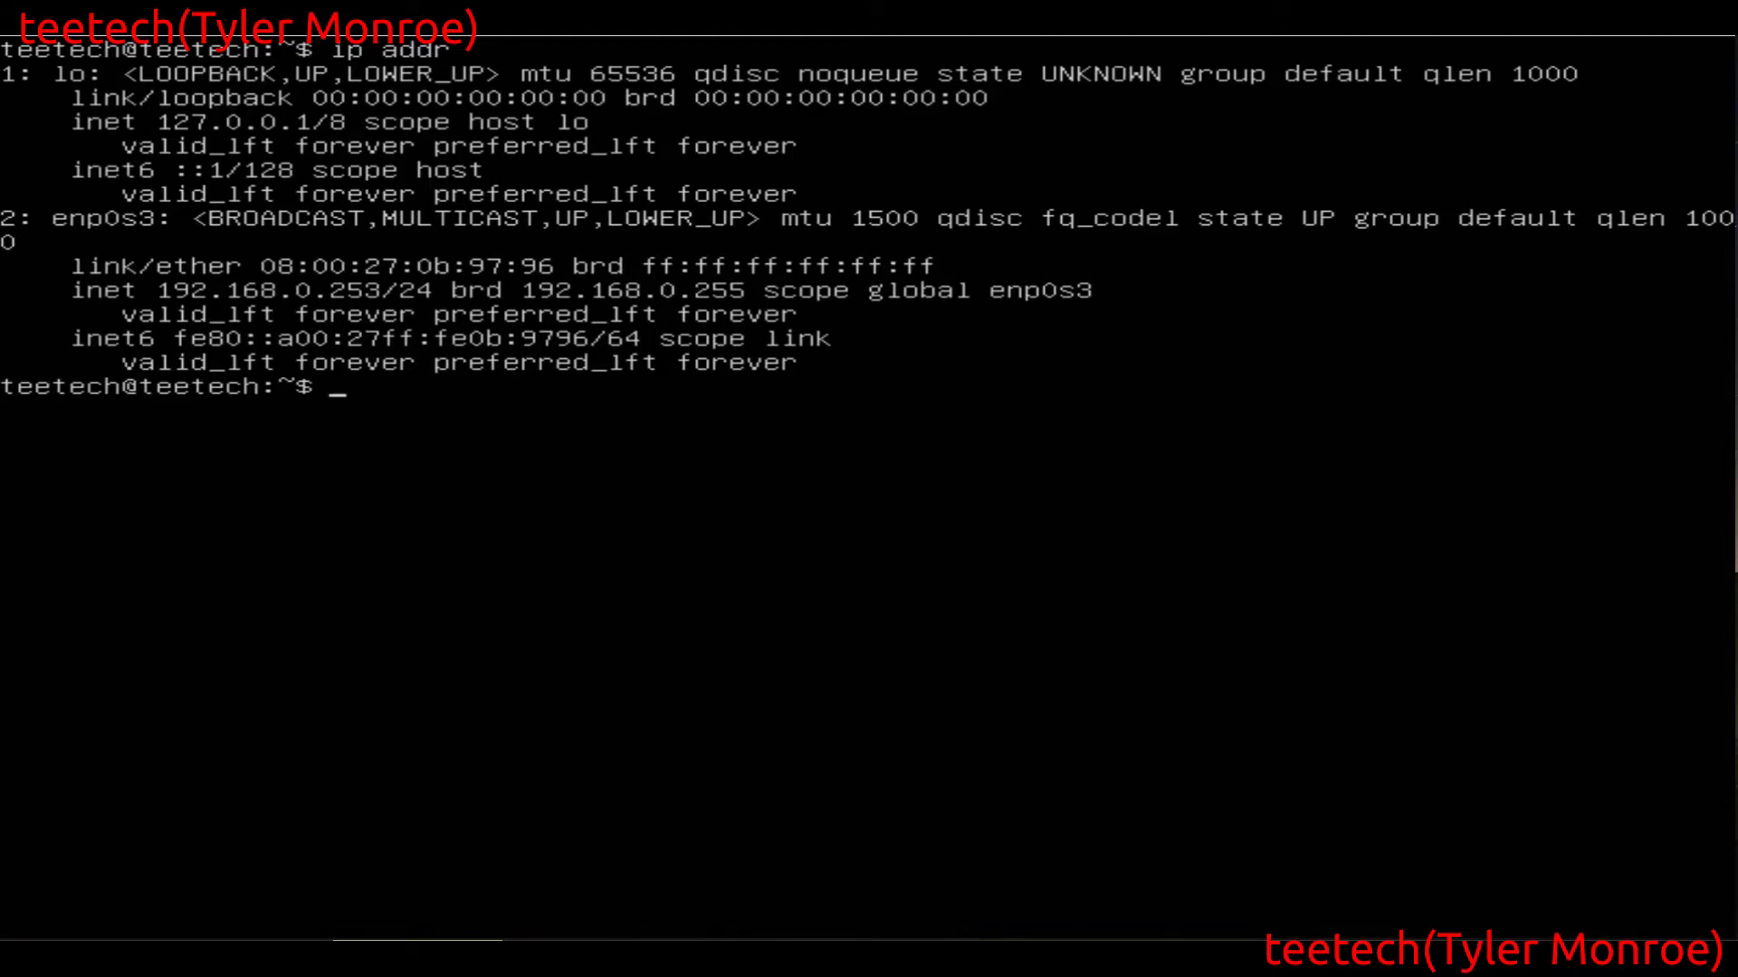
type("clear")
key("Return")
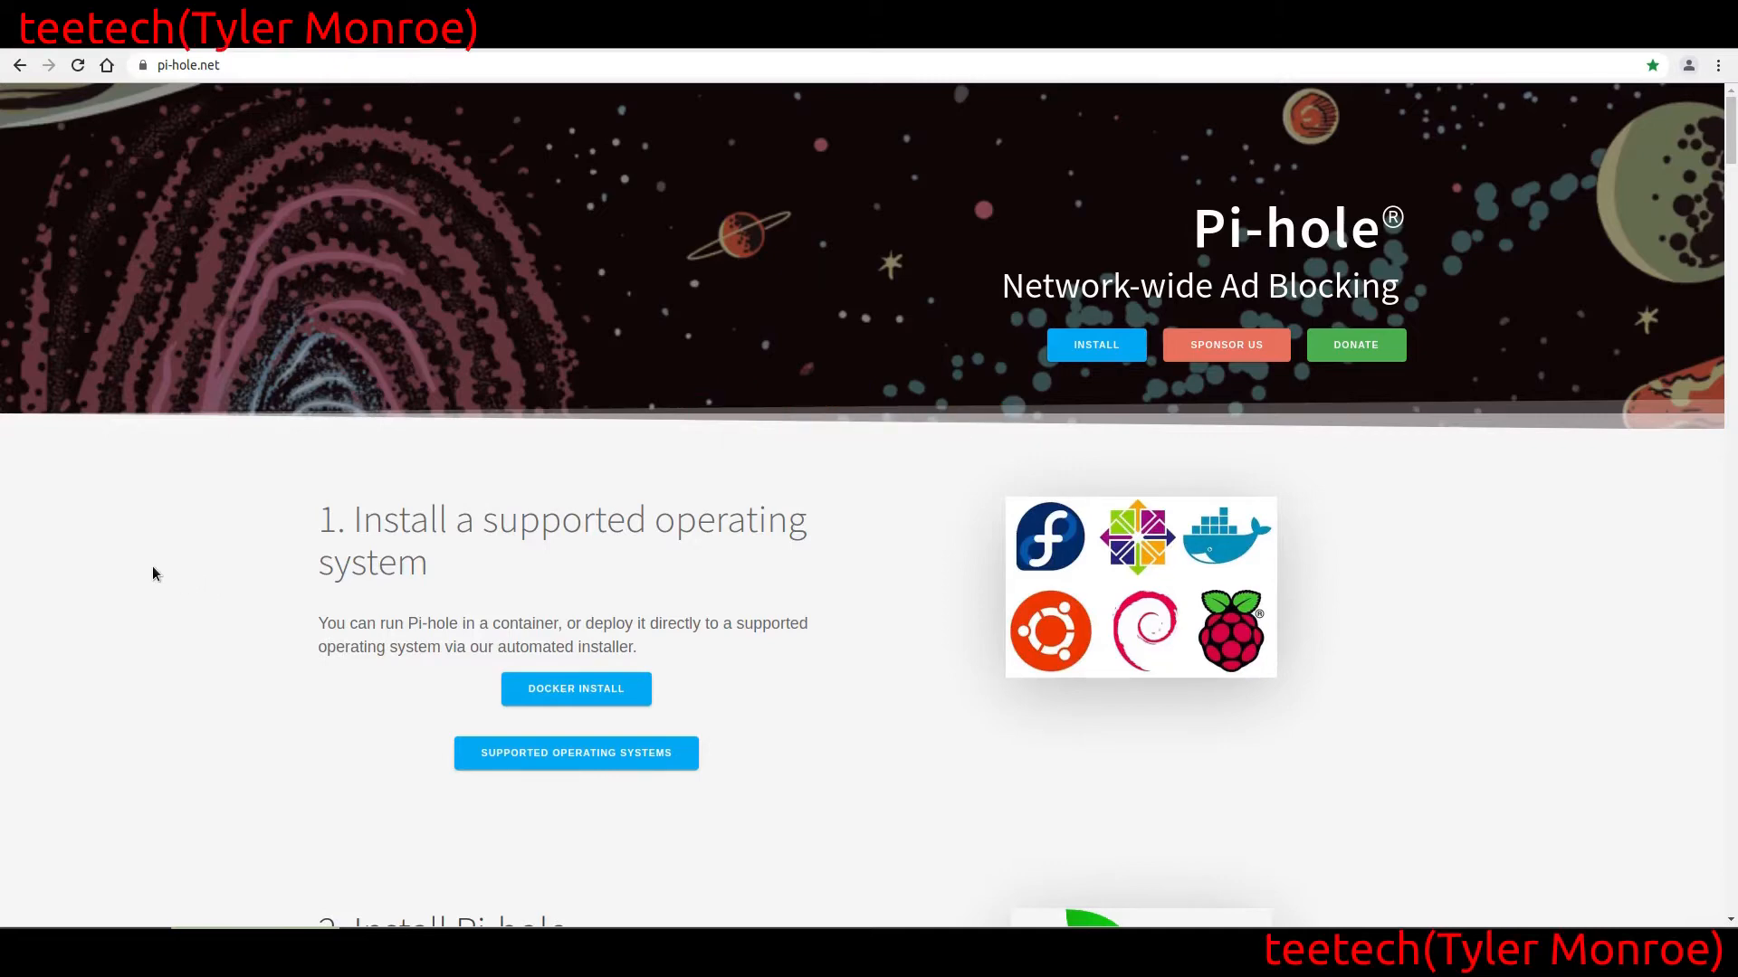
Review the supported operating systems linked from the pi-hole.net home page and return to that page
scroll(149, 568, "down", 3)
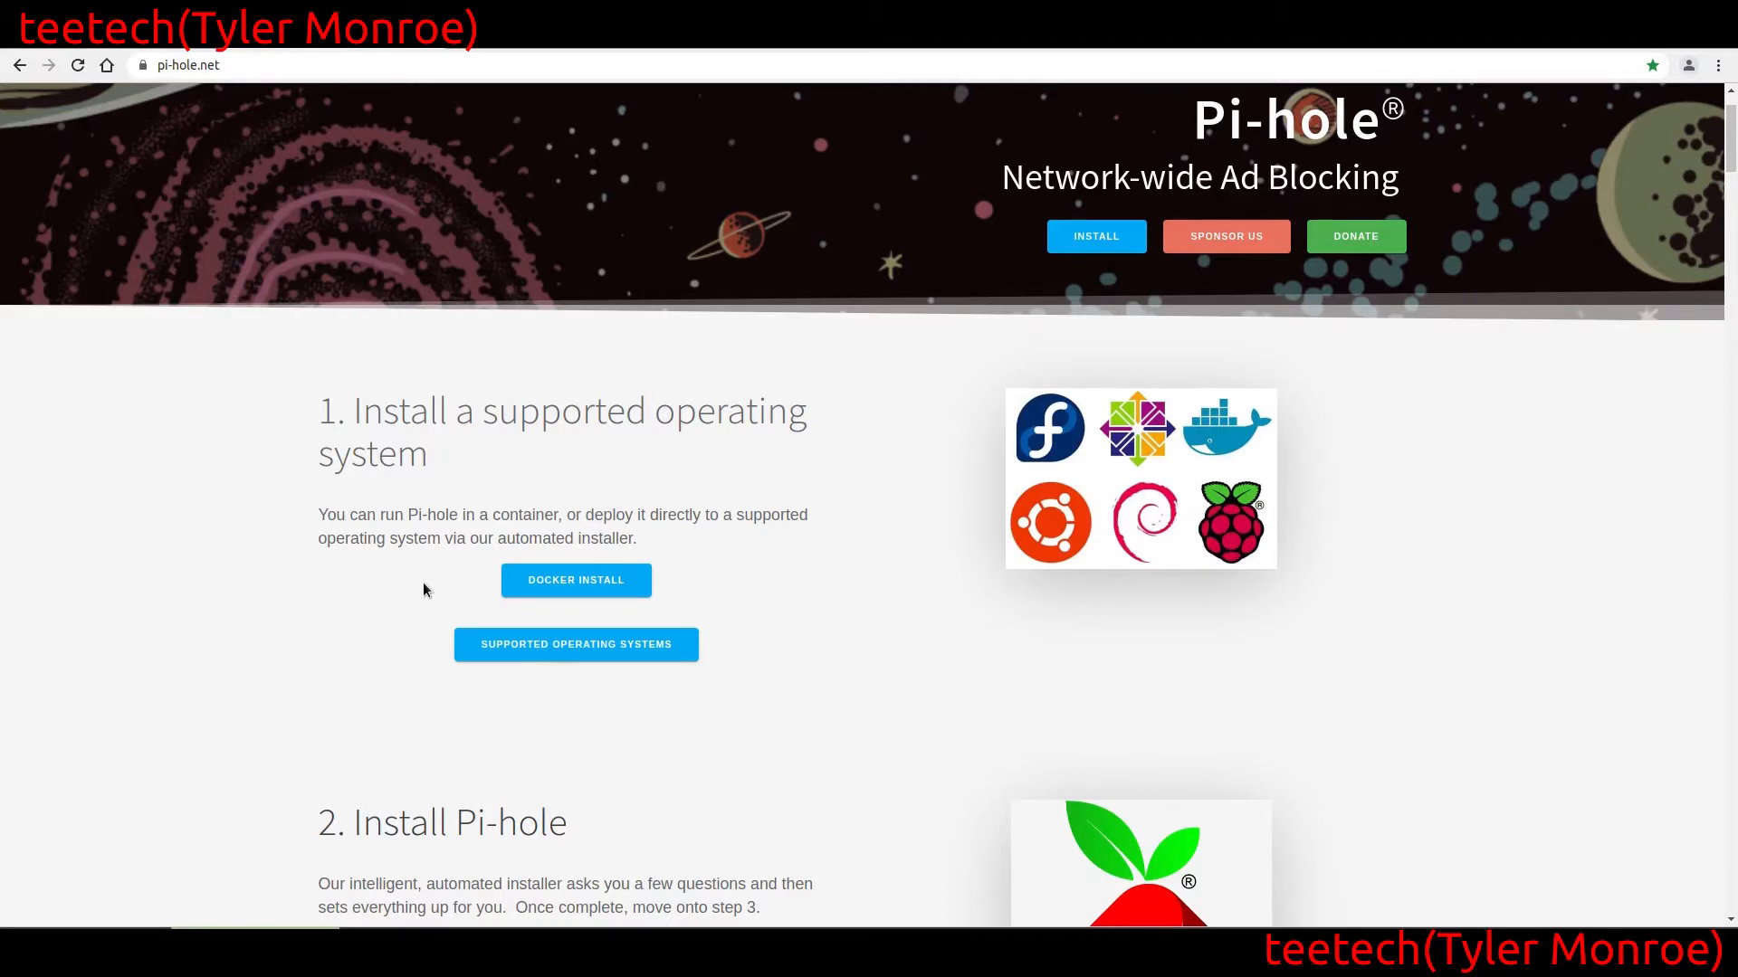
scroll(285, 530, "down", 1)
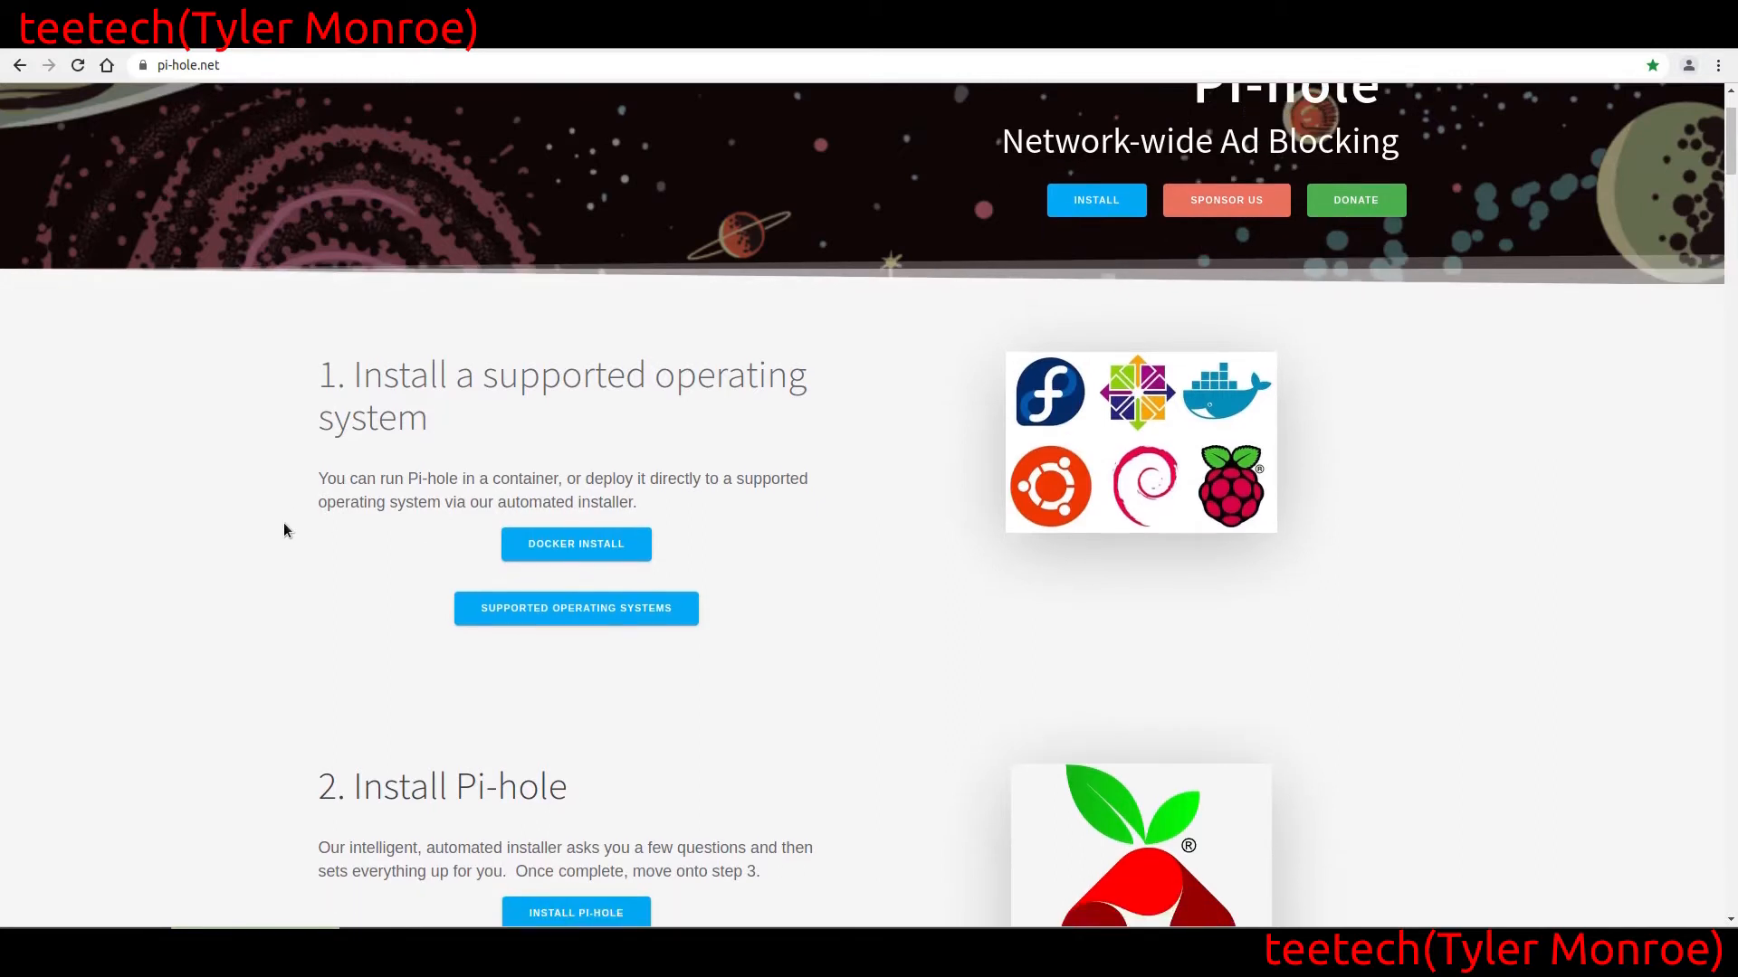
scroll(284, 530, "down", 1)
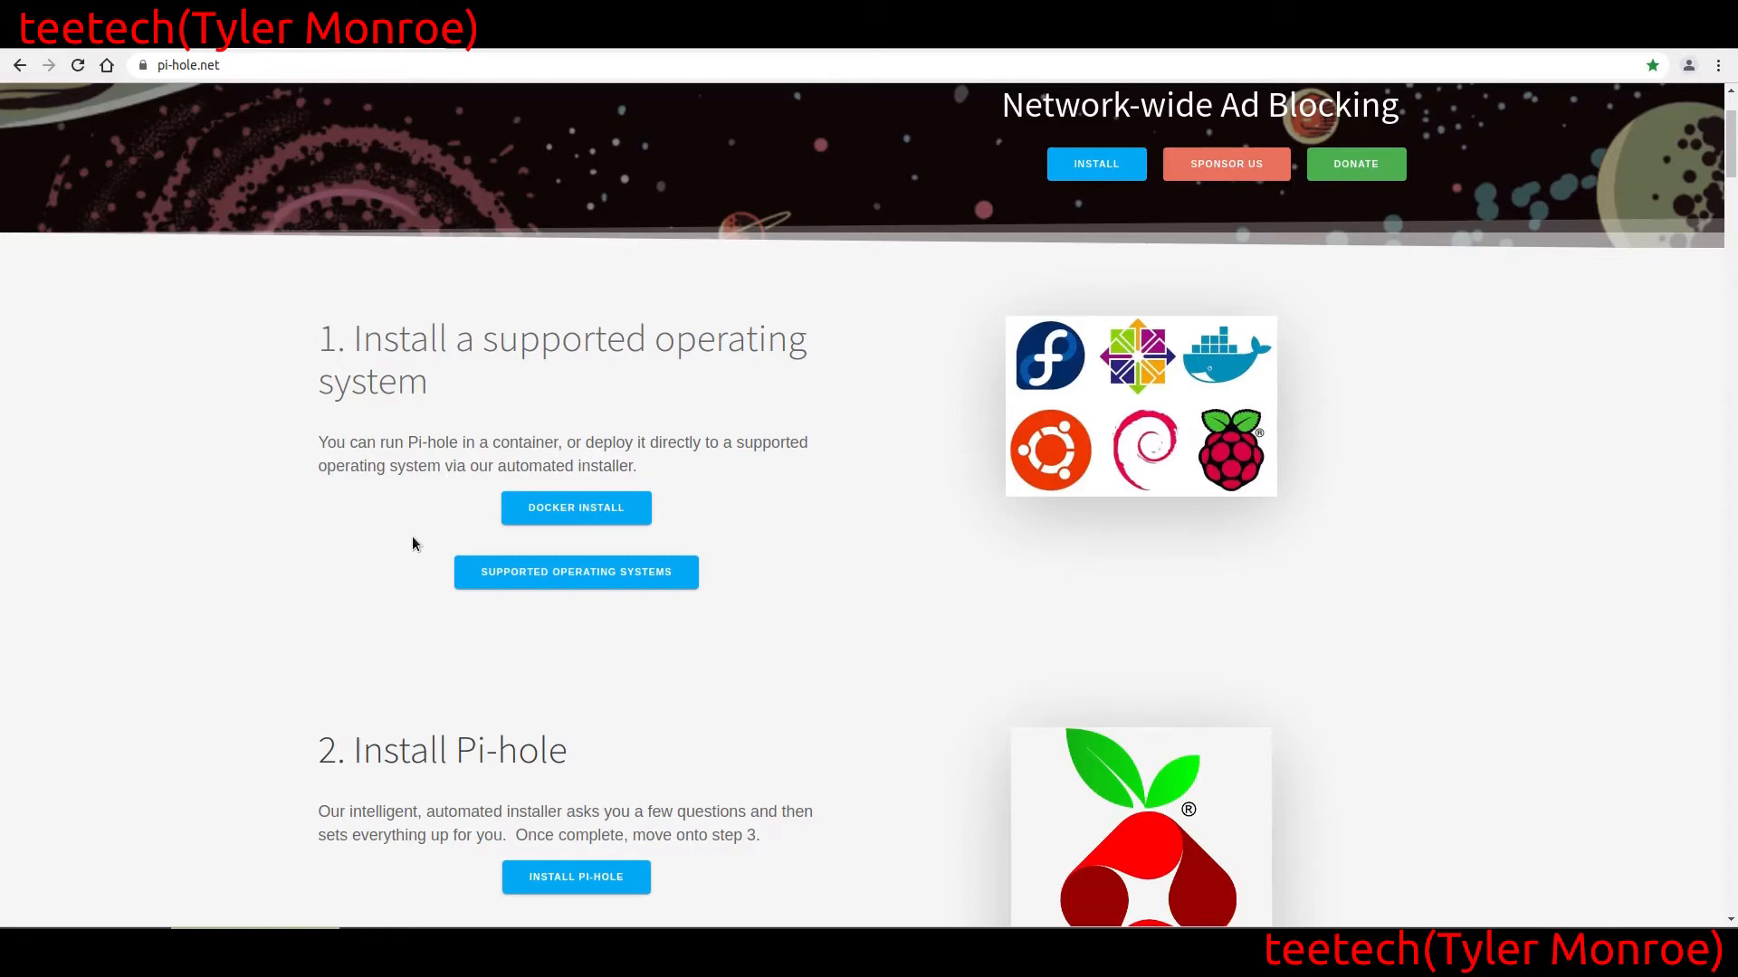
left_click(528, 578)
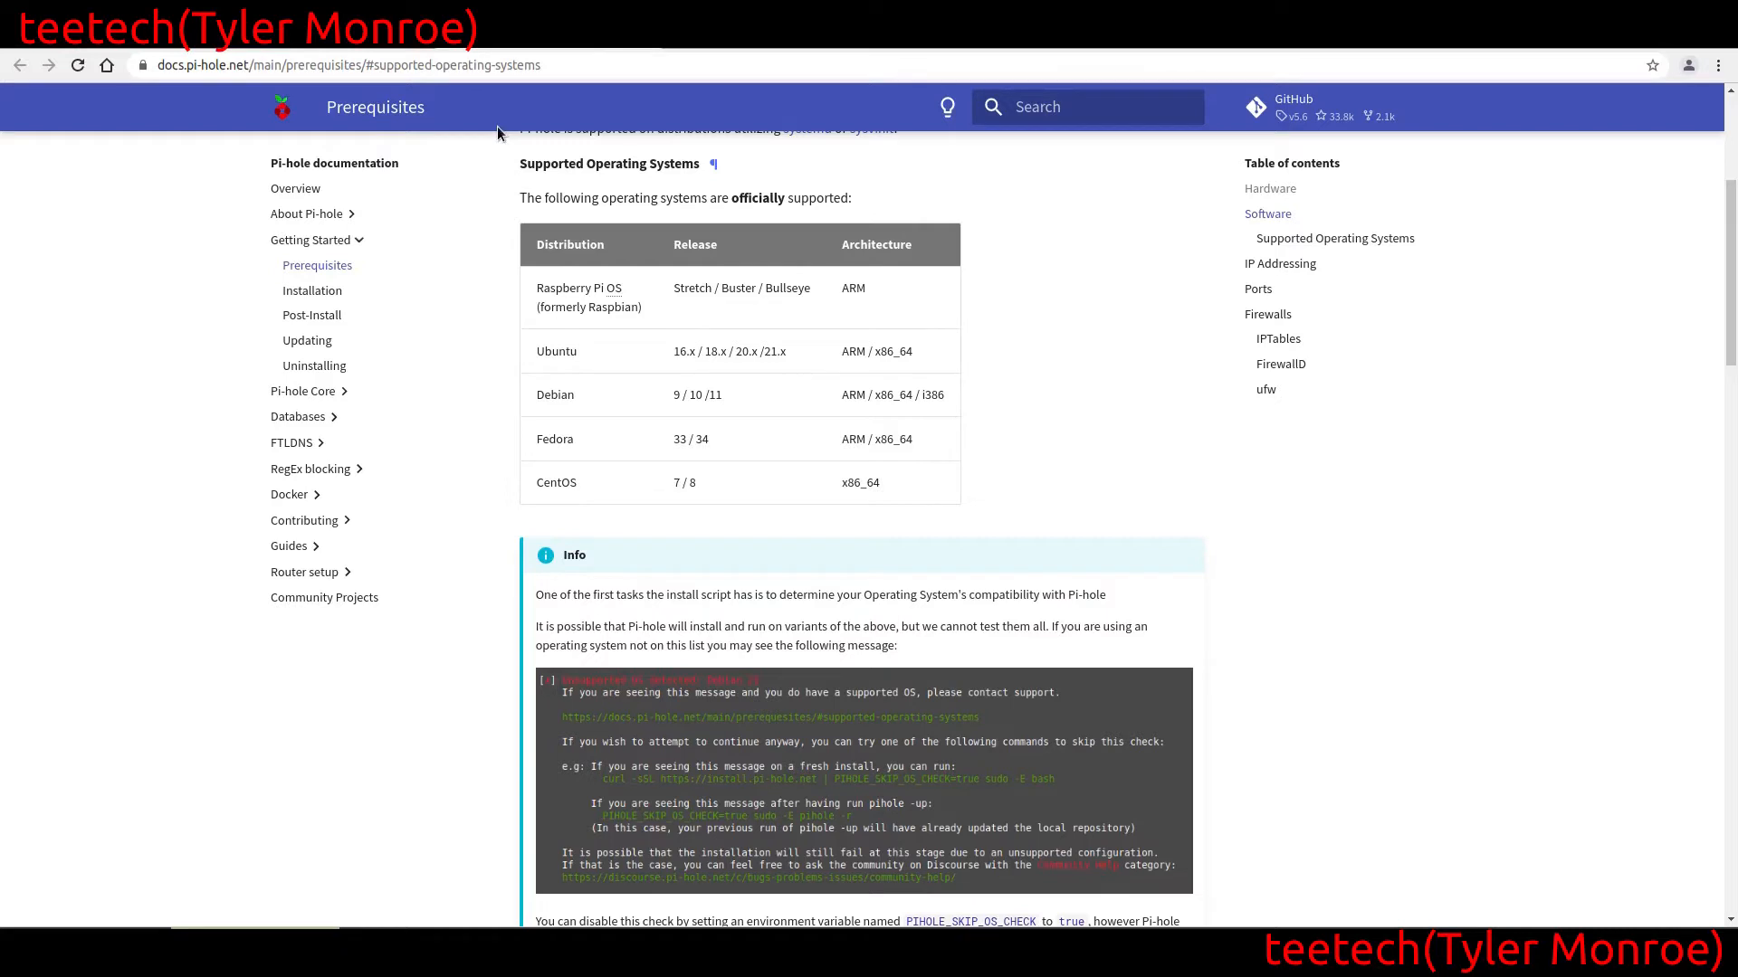
left_click(331, 35)
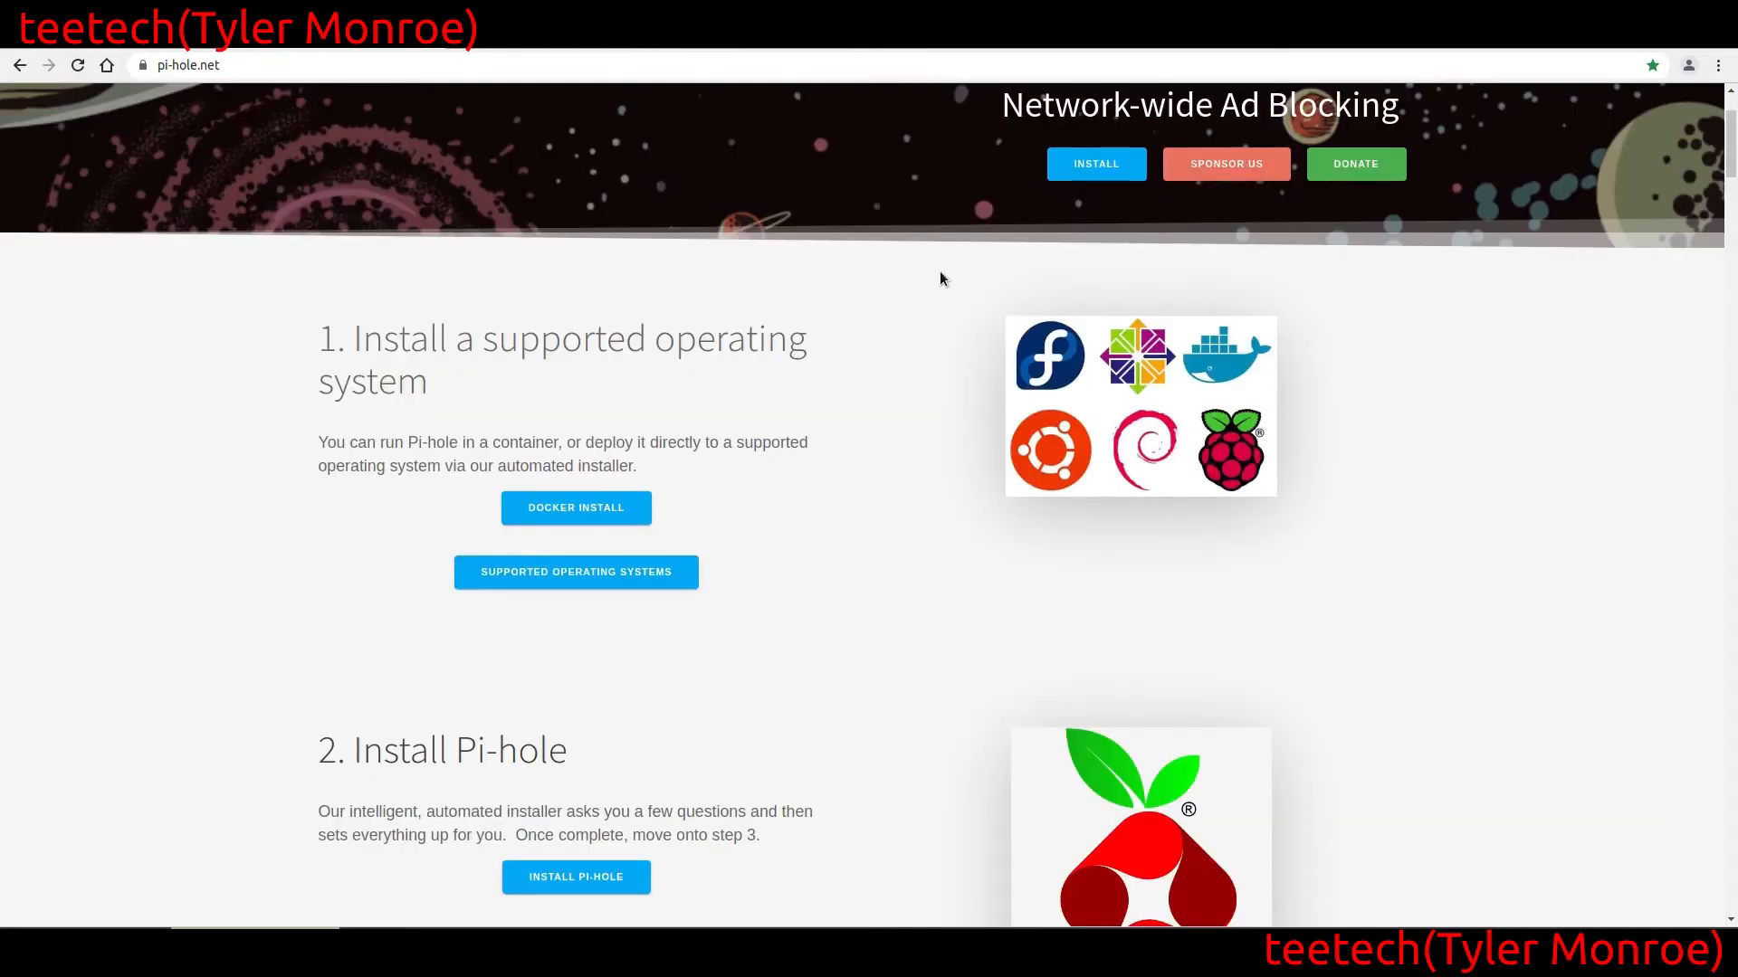
left_click(1086, 170)
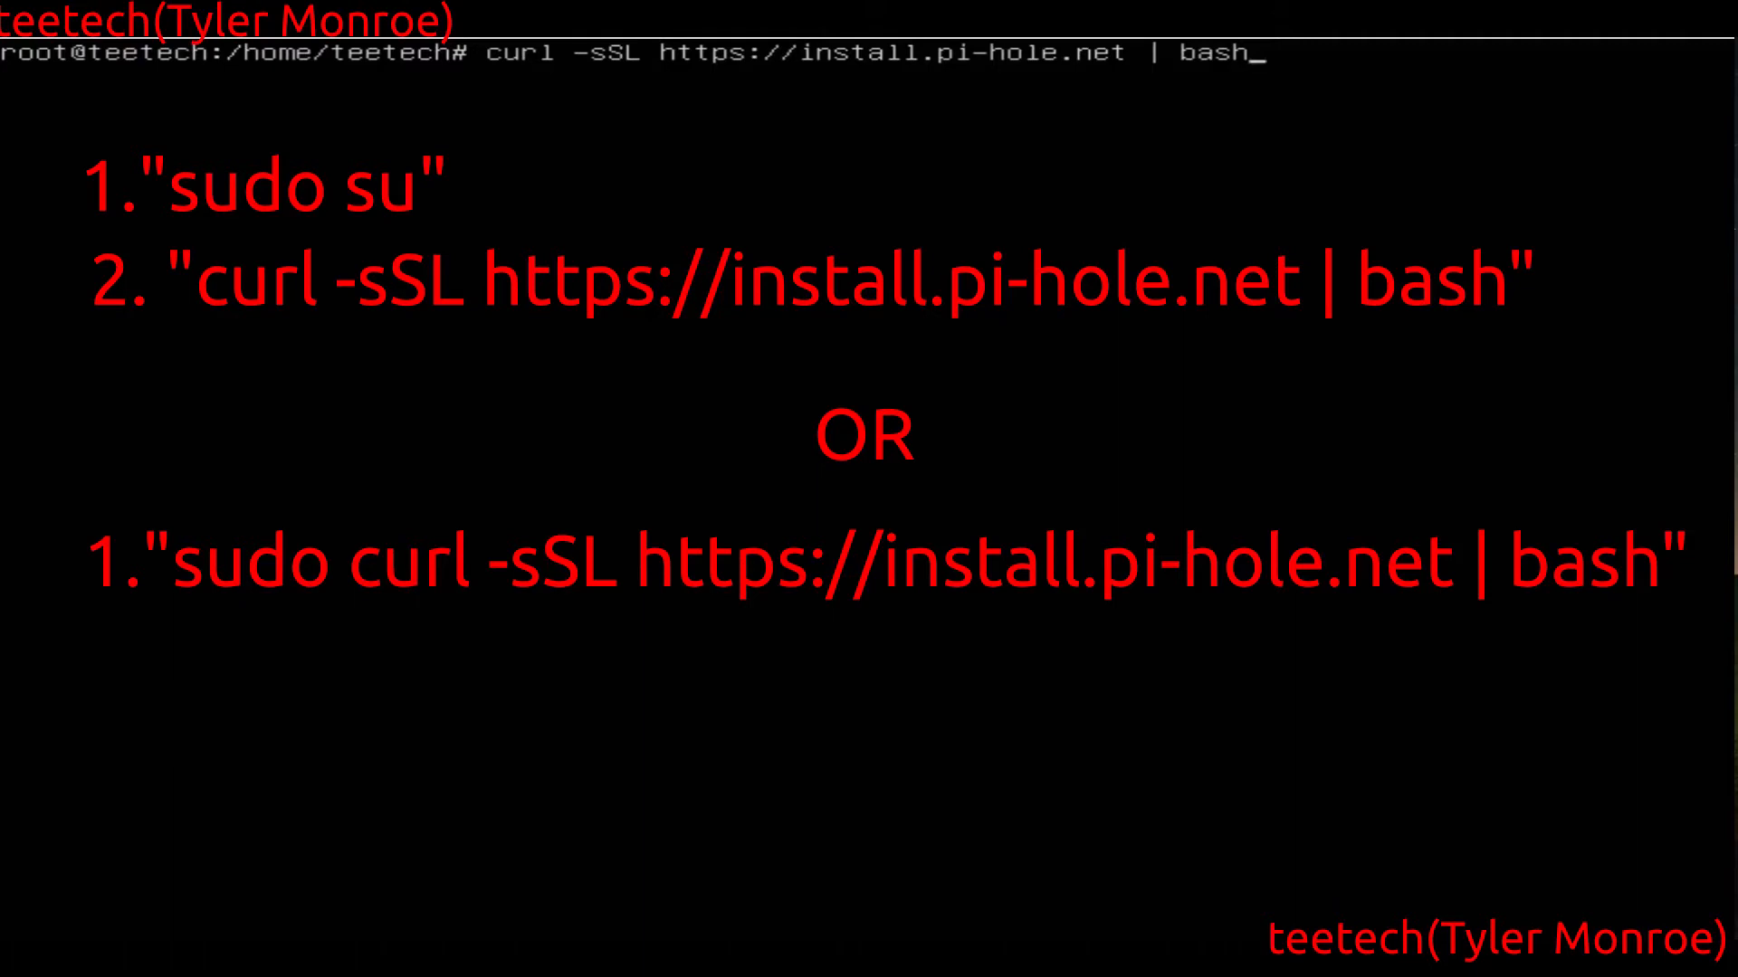
key("Return")
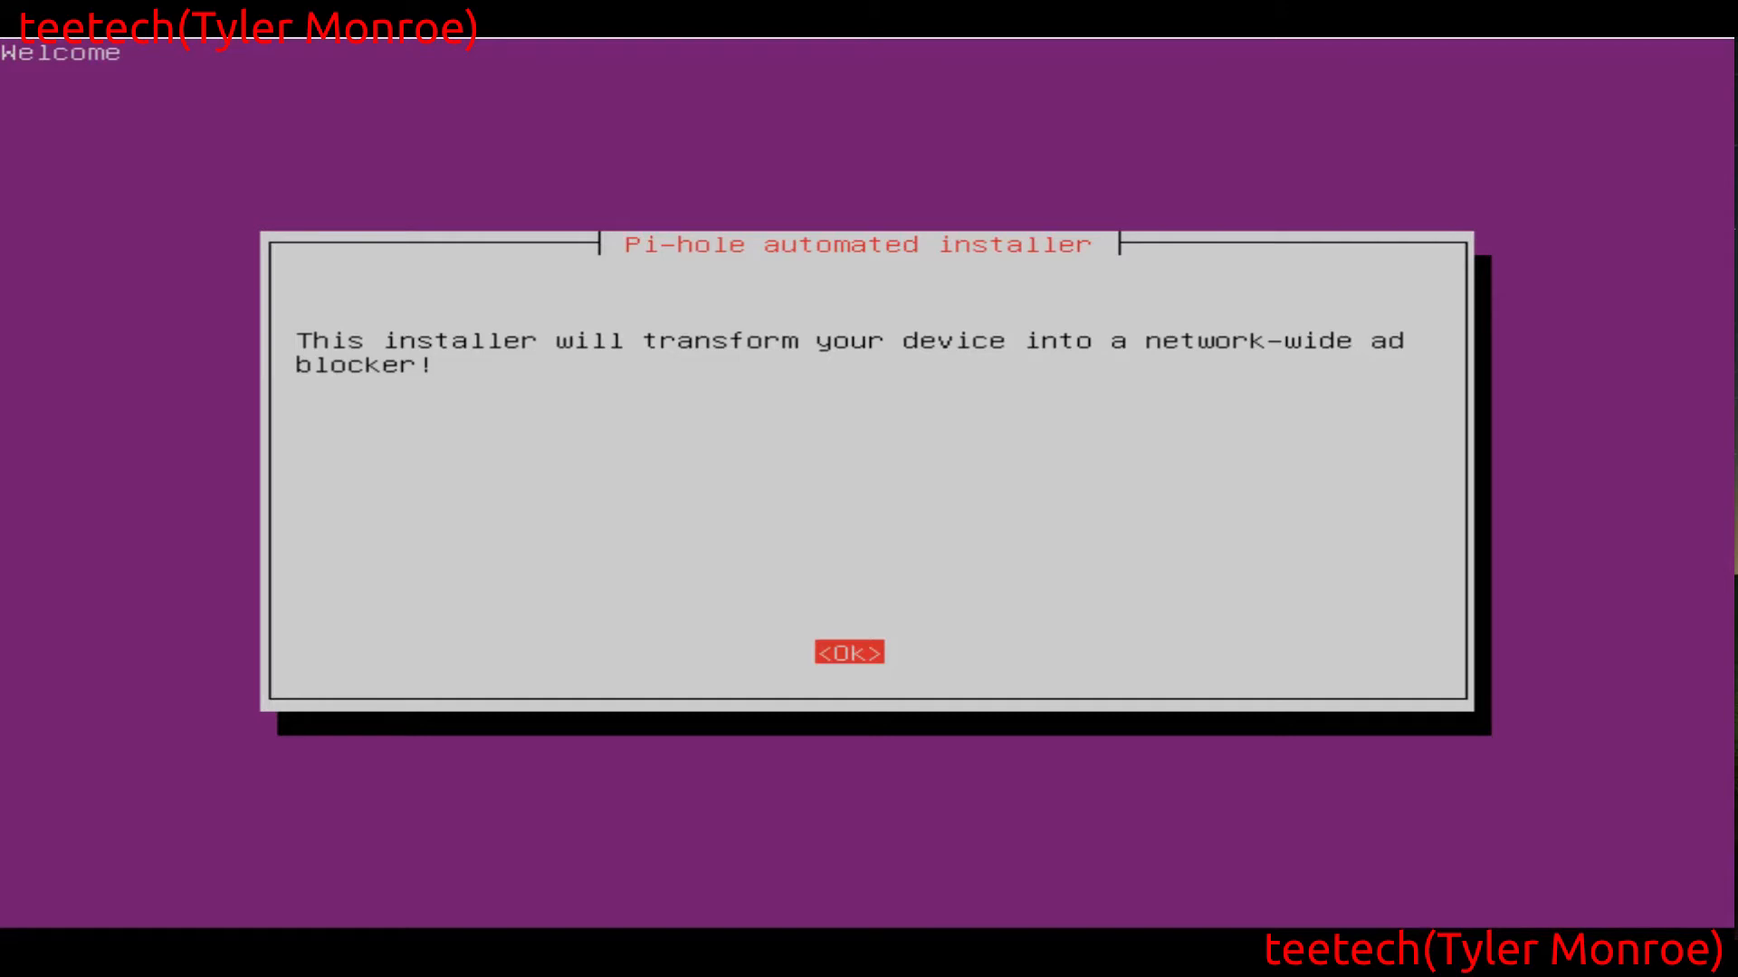
Accept the Pi-hole installer's introductory and donation notices and answer Yes to the static IP requirement
key("Return")
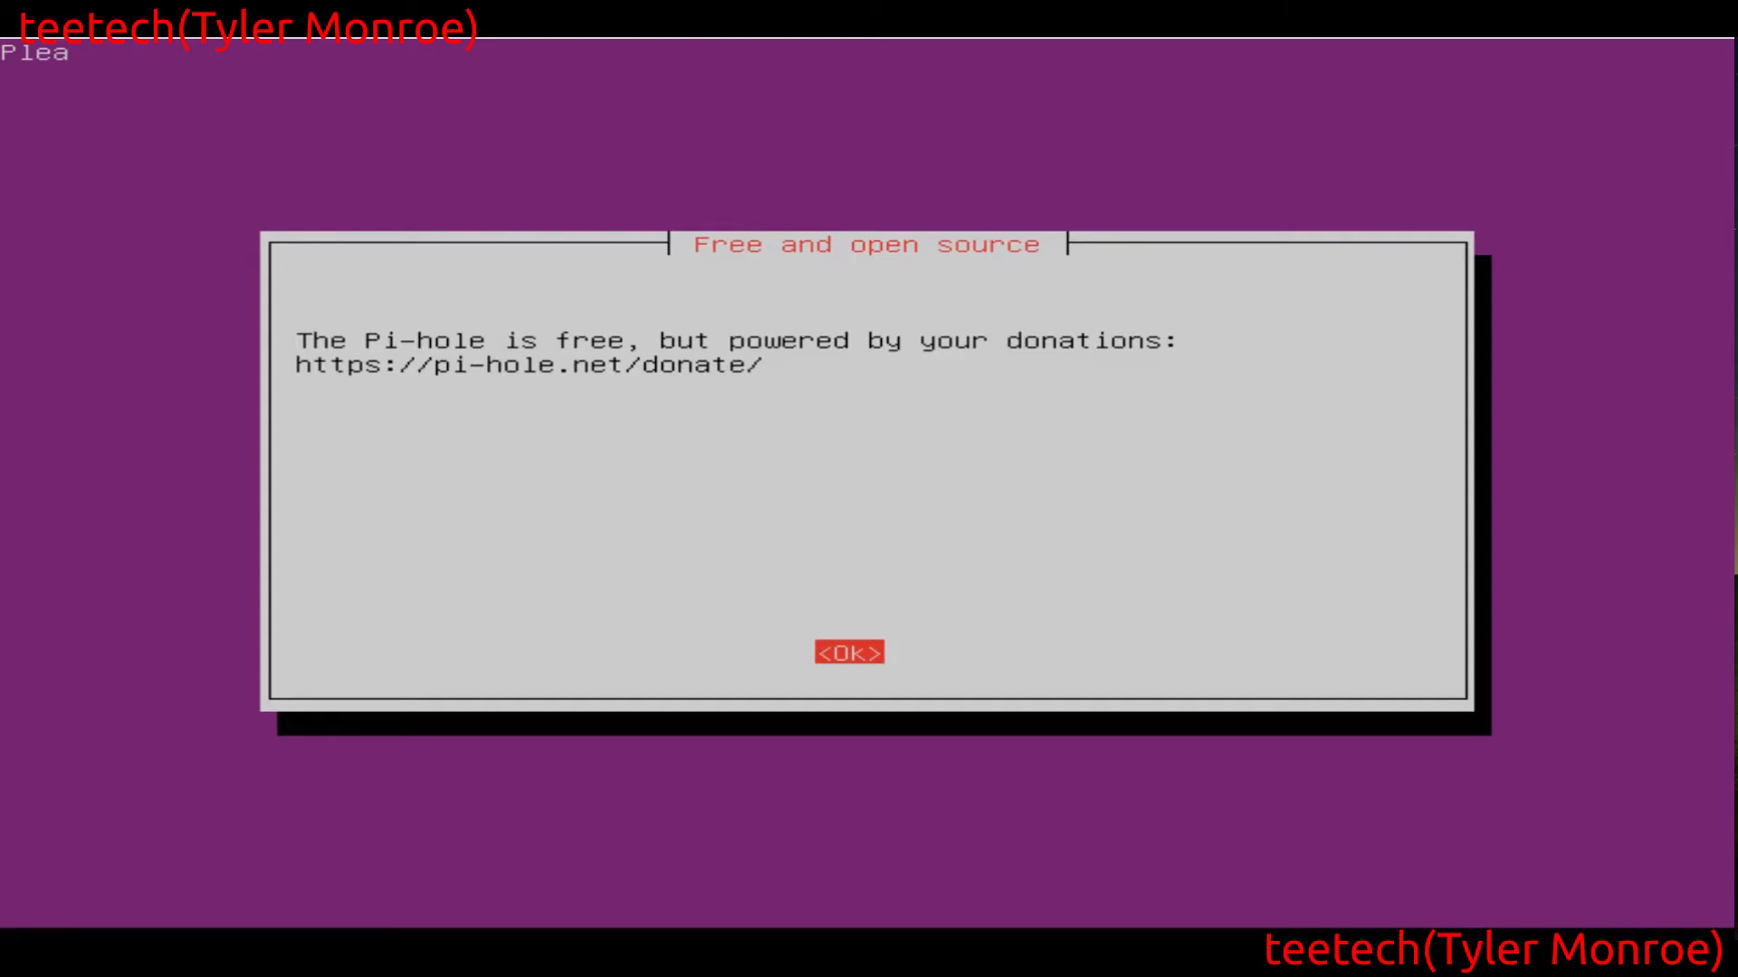
key("Return")
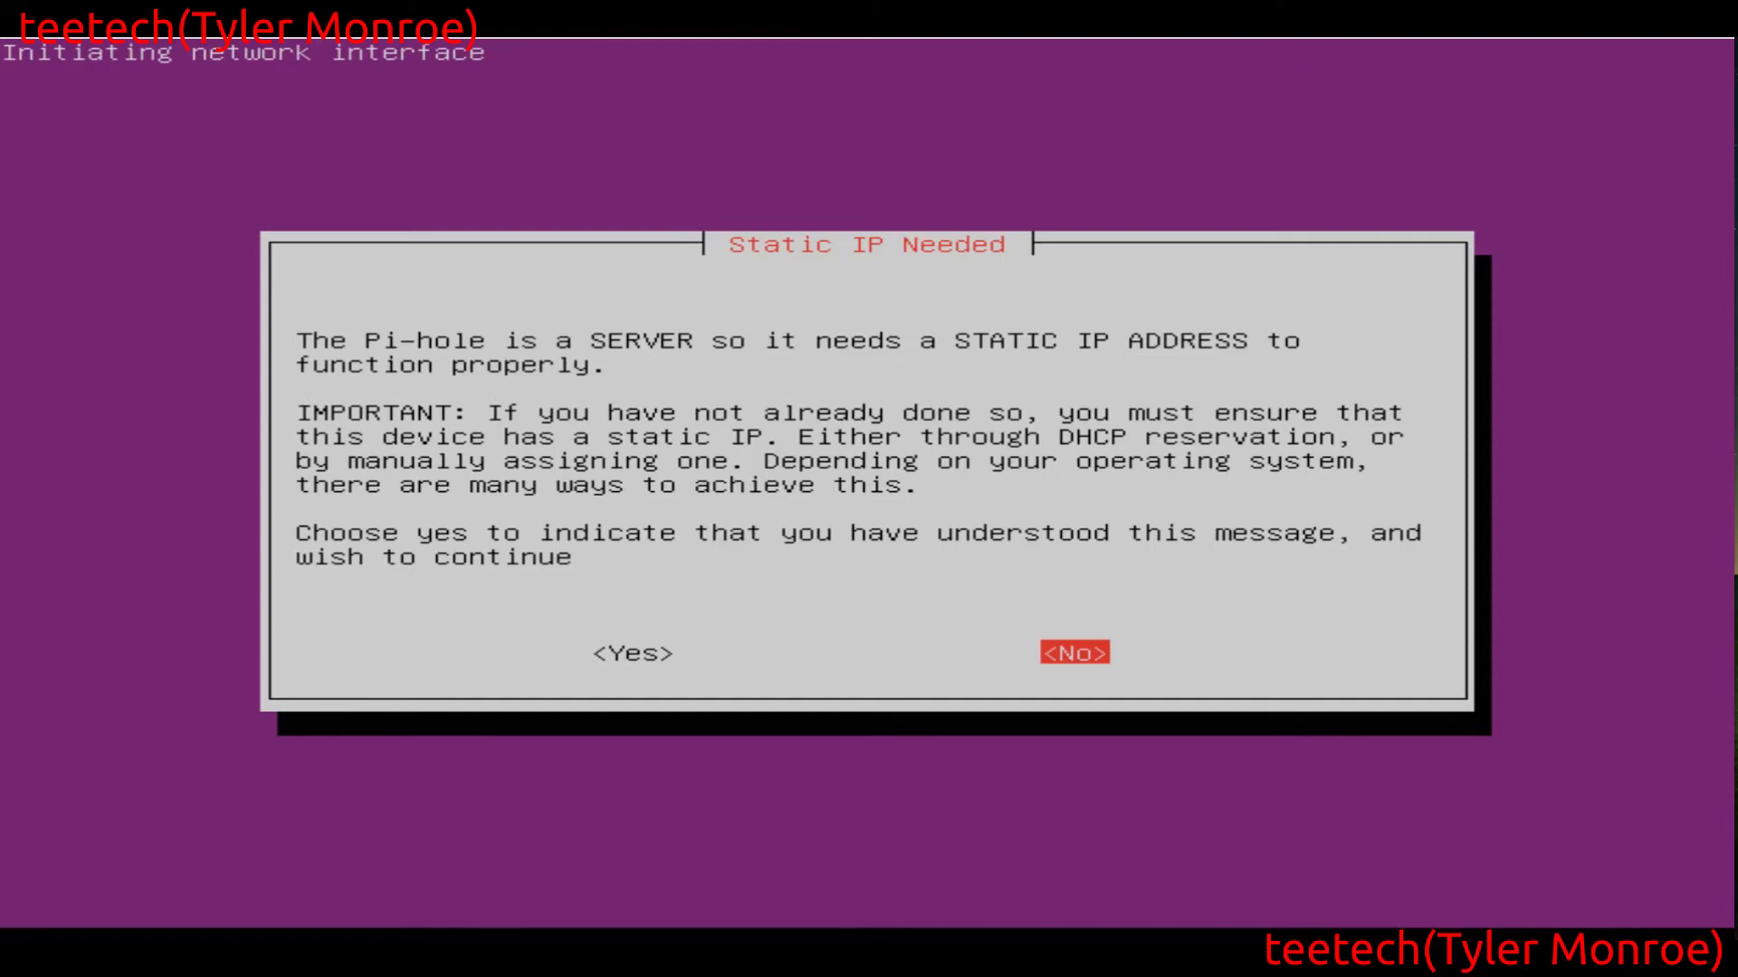
key("Left")
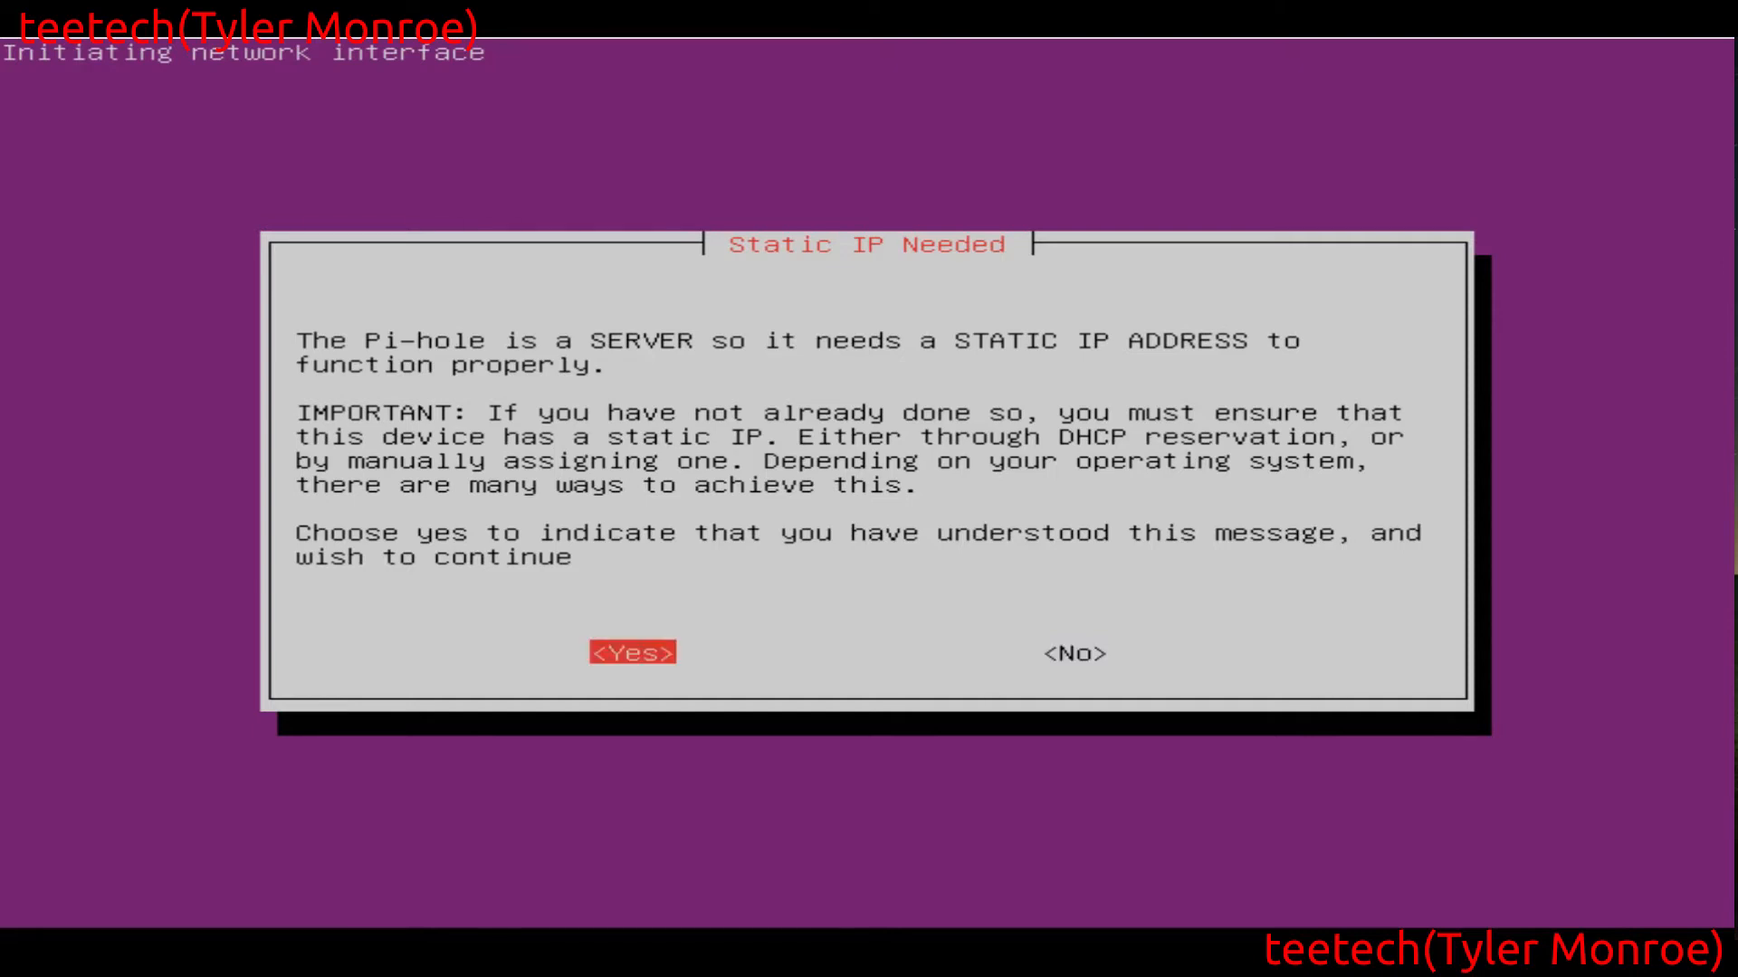
key("Return")
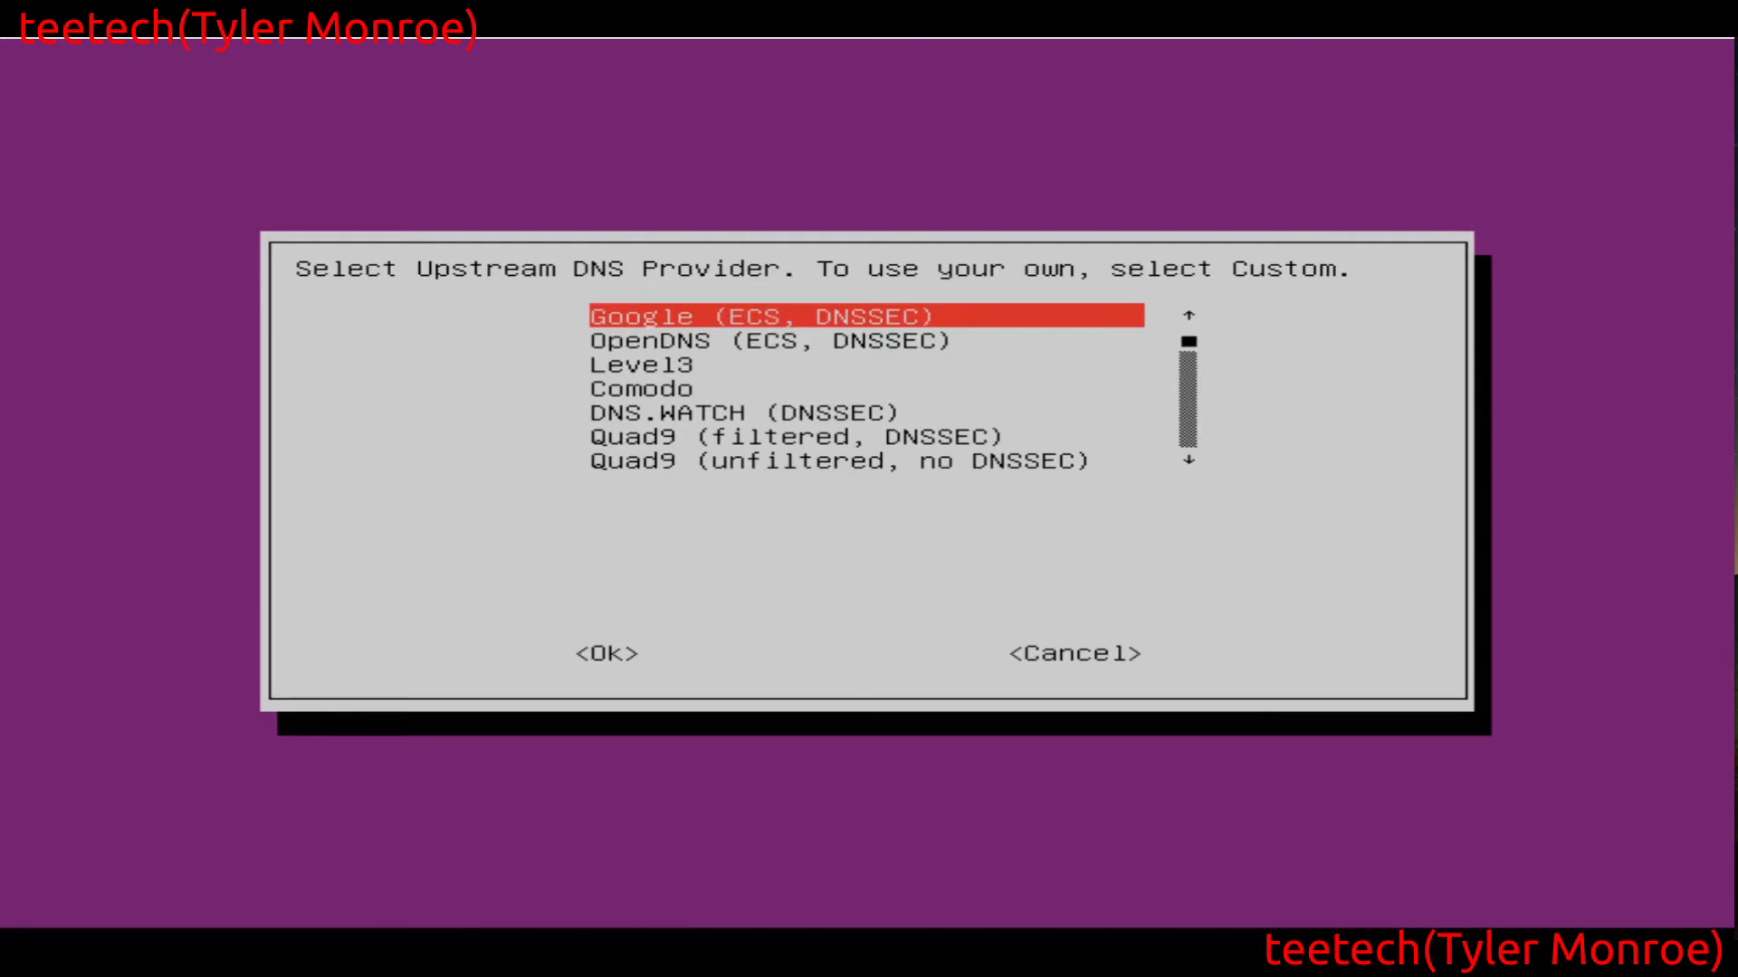
Browse the upstream DNS providers down to Custom and select Level3 as the provider
key("Down")
key("Down")
key("Down")
key("Down")
key("Down")
key("Down")
key("Down")
key("Down")
key("Down")
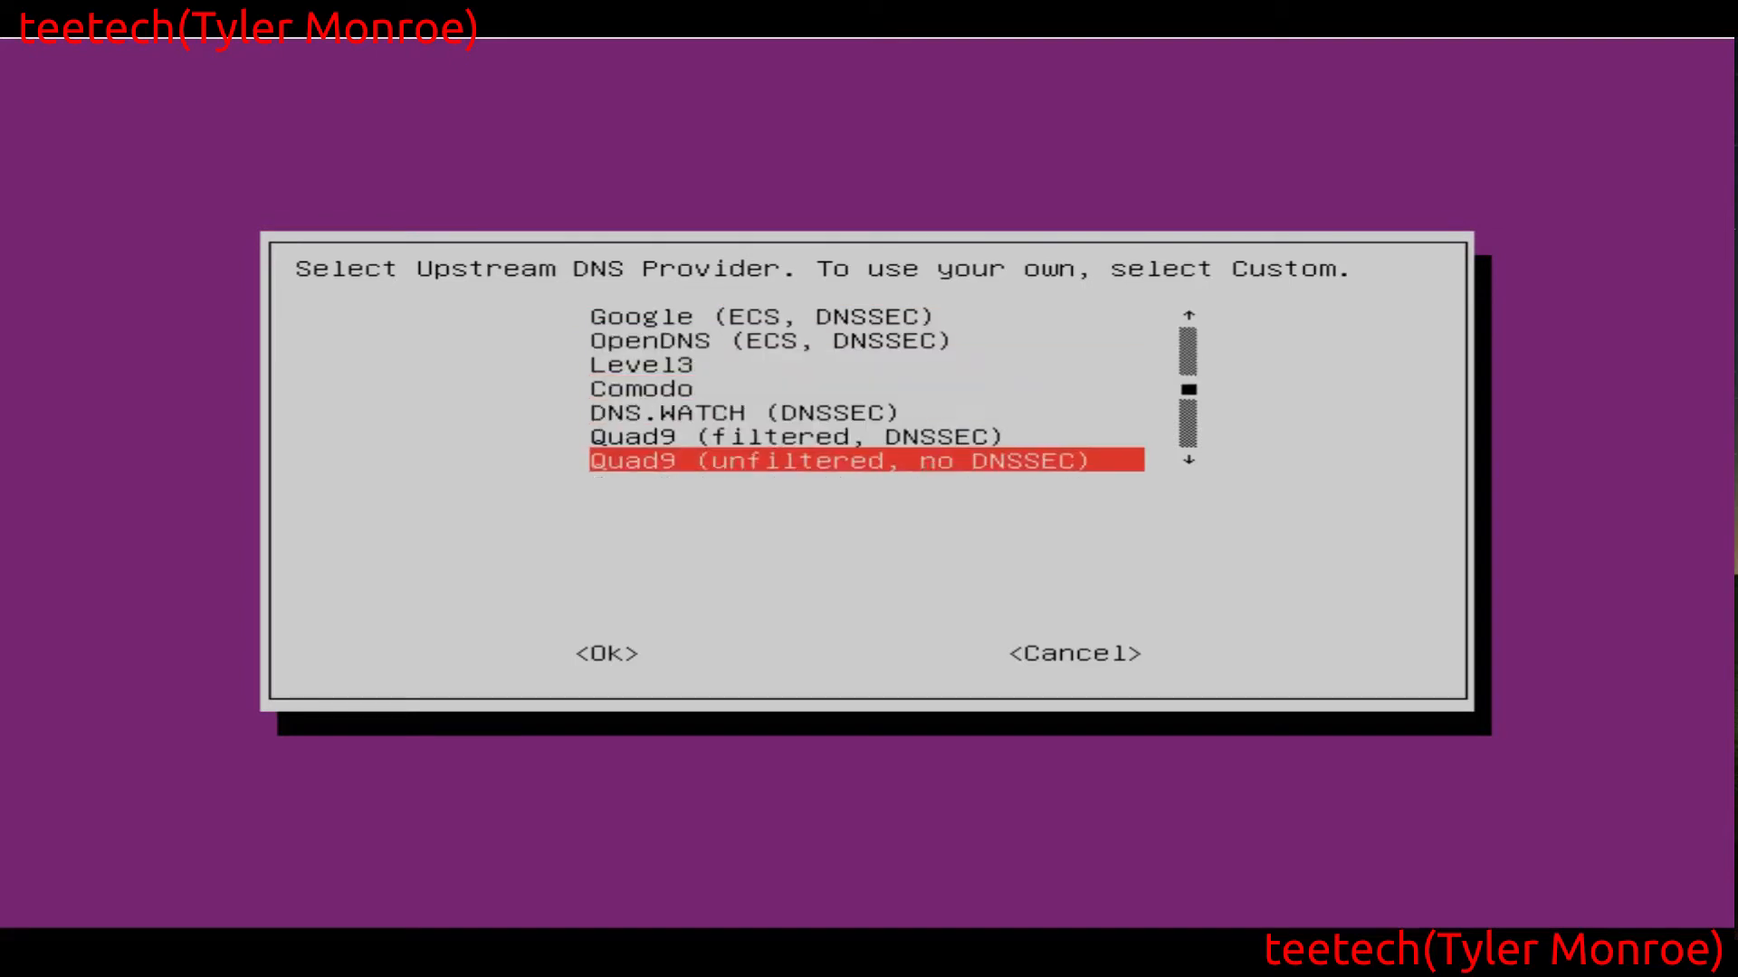
key("Up")
key("Down")
key("Up")
key("Down")
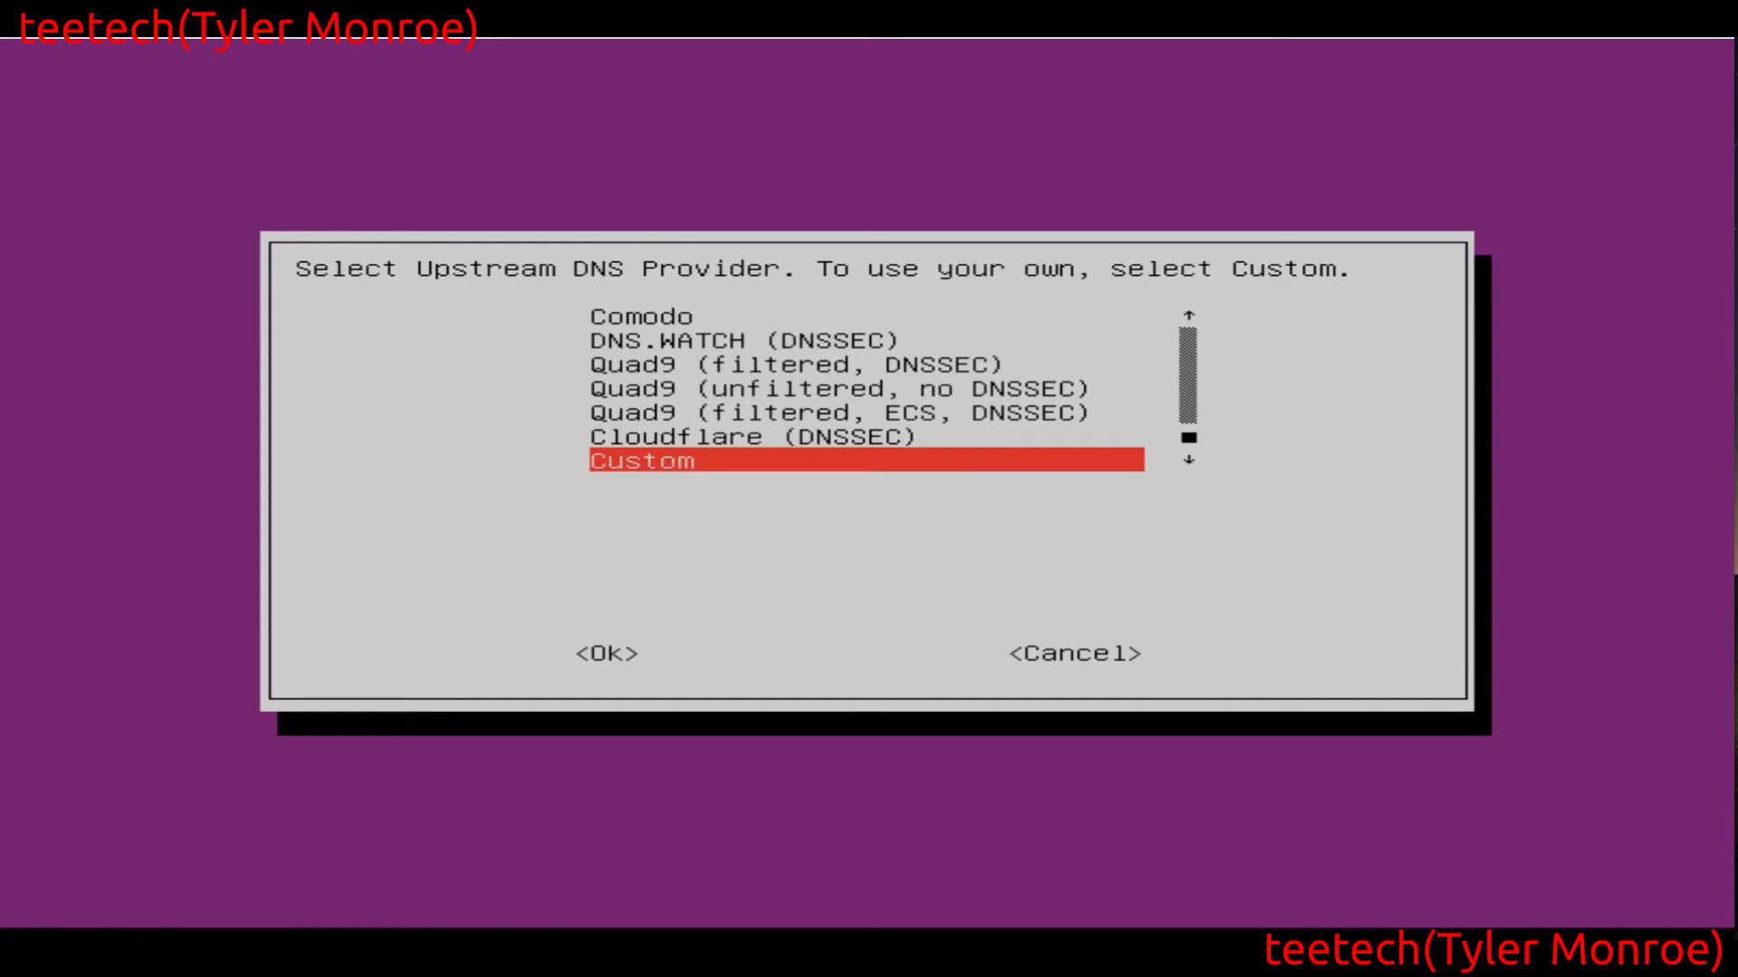
key("Up")
key("Up")
key("Up")
key("Up")
key("Up")
key("Up")
key("Up")
key("Up")
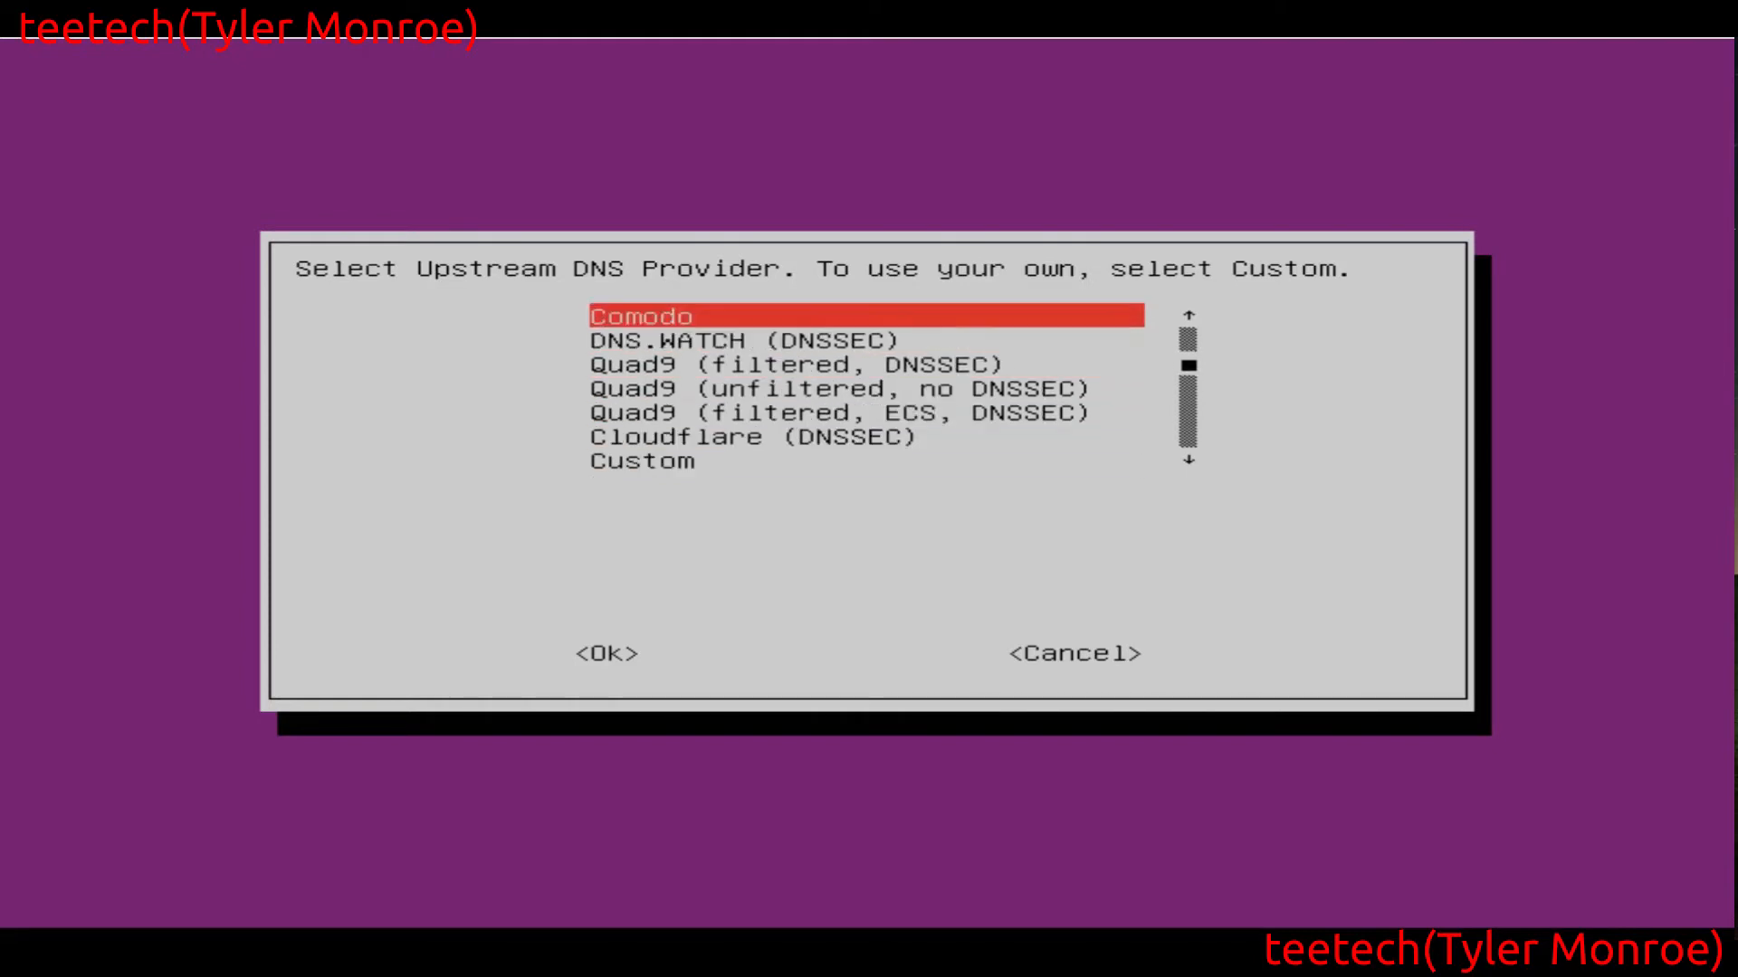
key("Up")
key("Down")
key("Down")
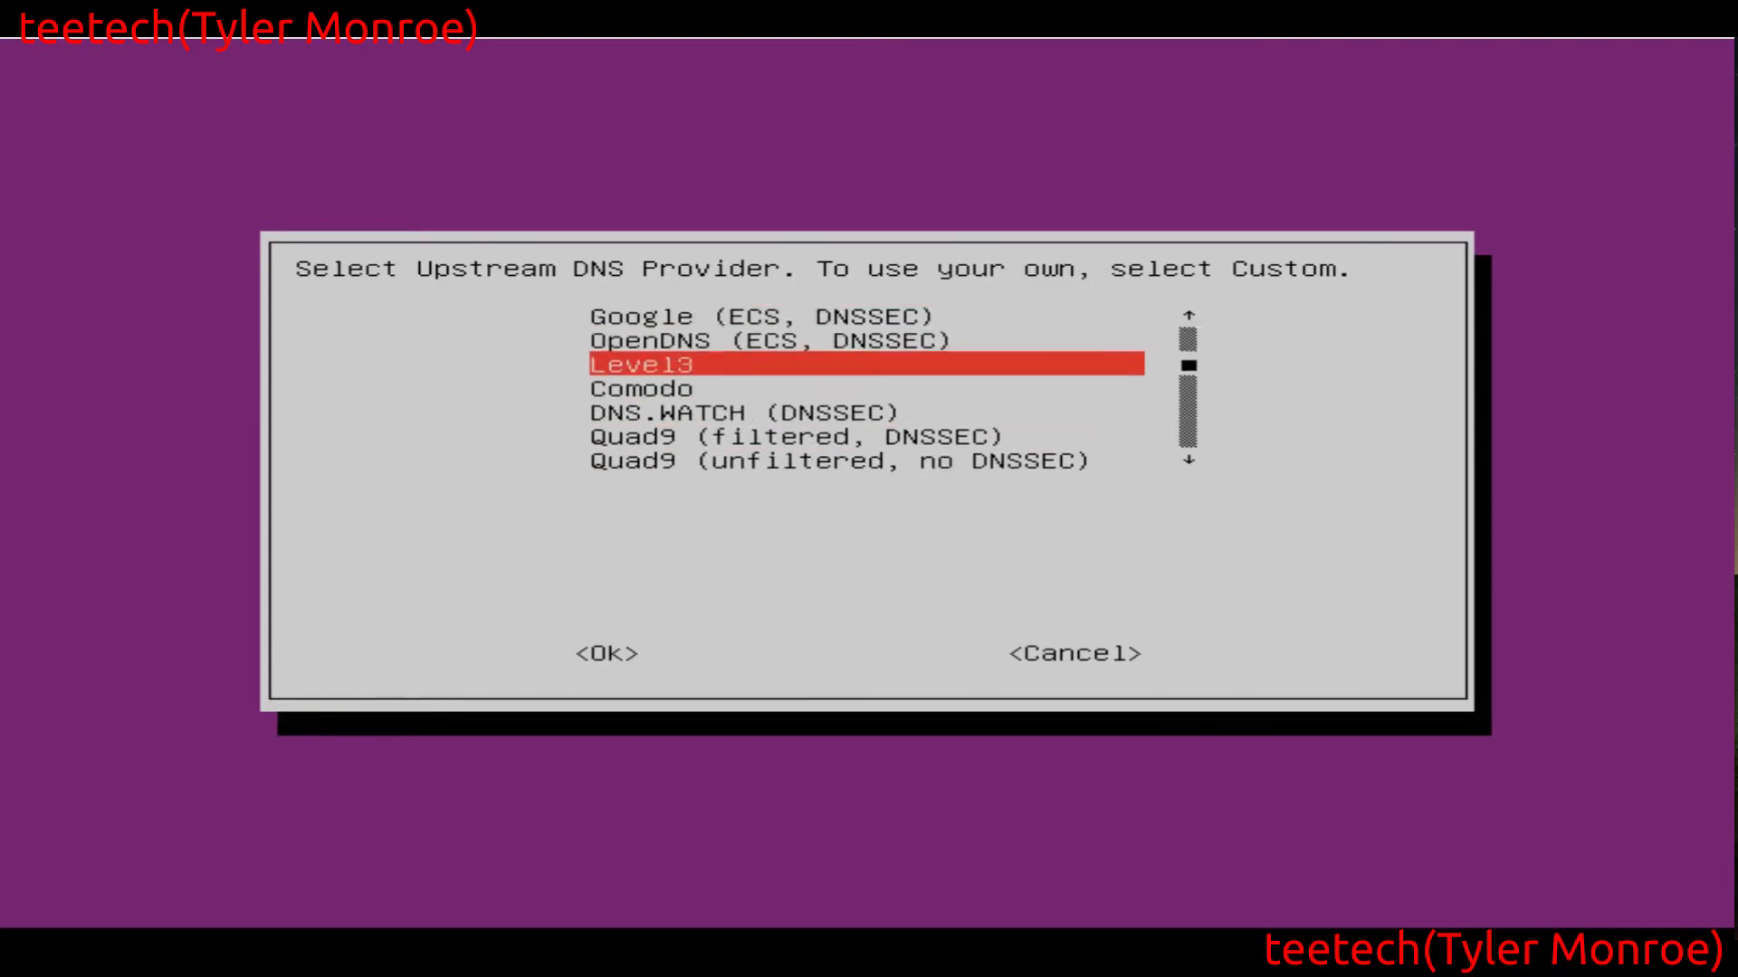
key("Return")
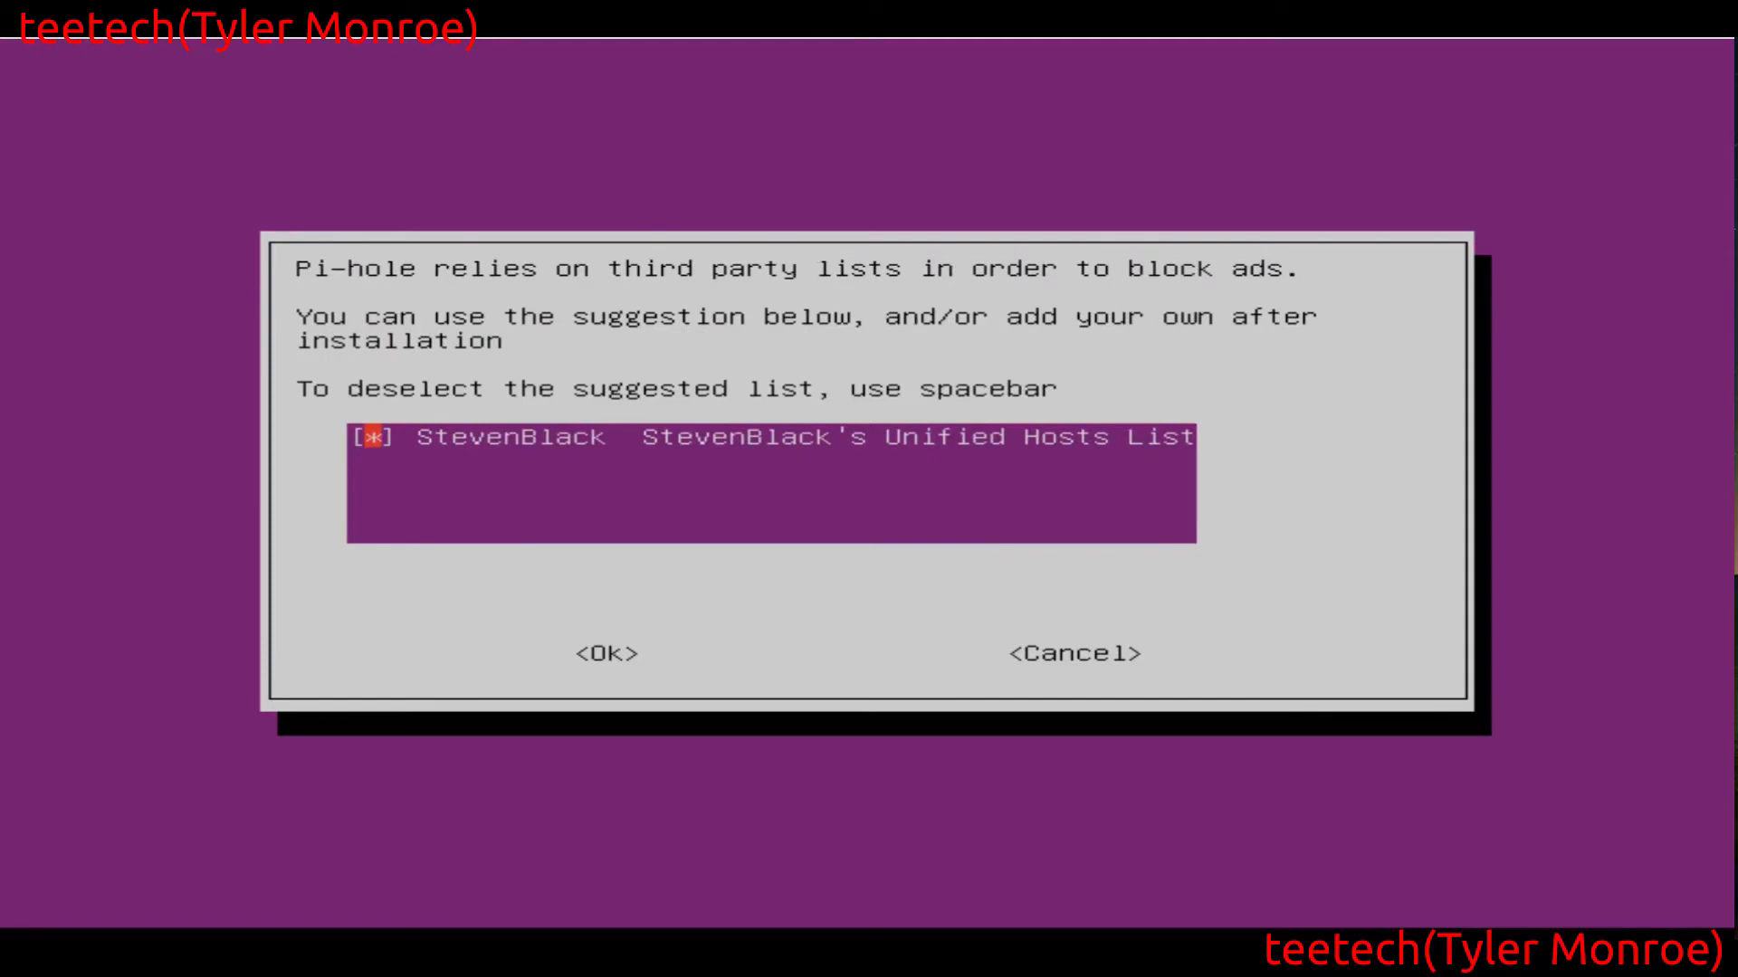
Keep StevenBlack's Unified Hosts List as the blocklist and accept On (Recommended) for the web admin interface
key("Tab")
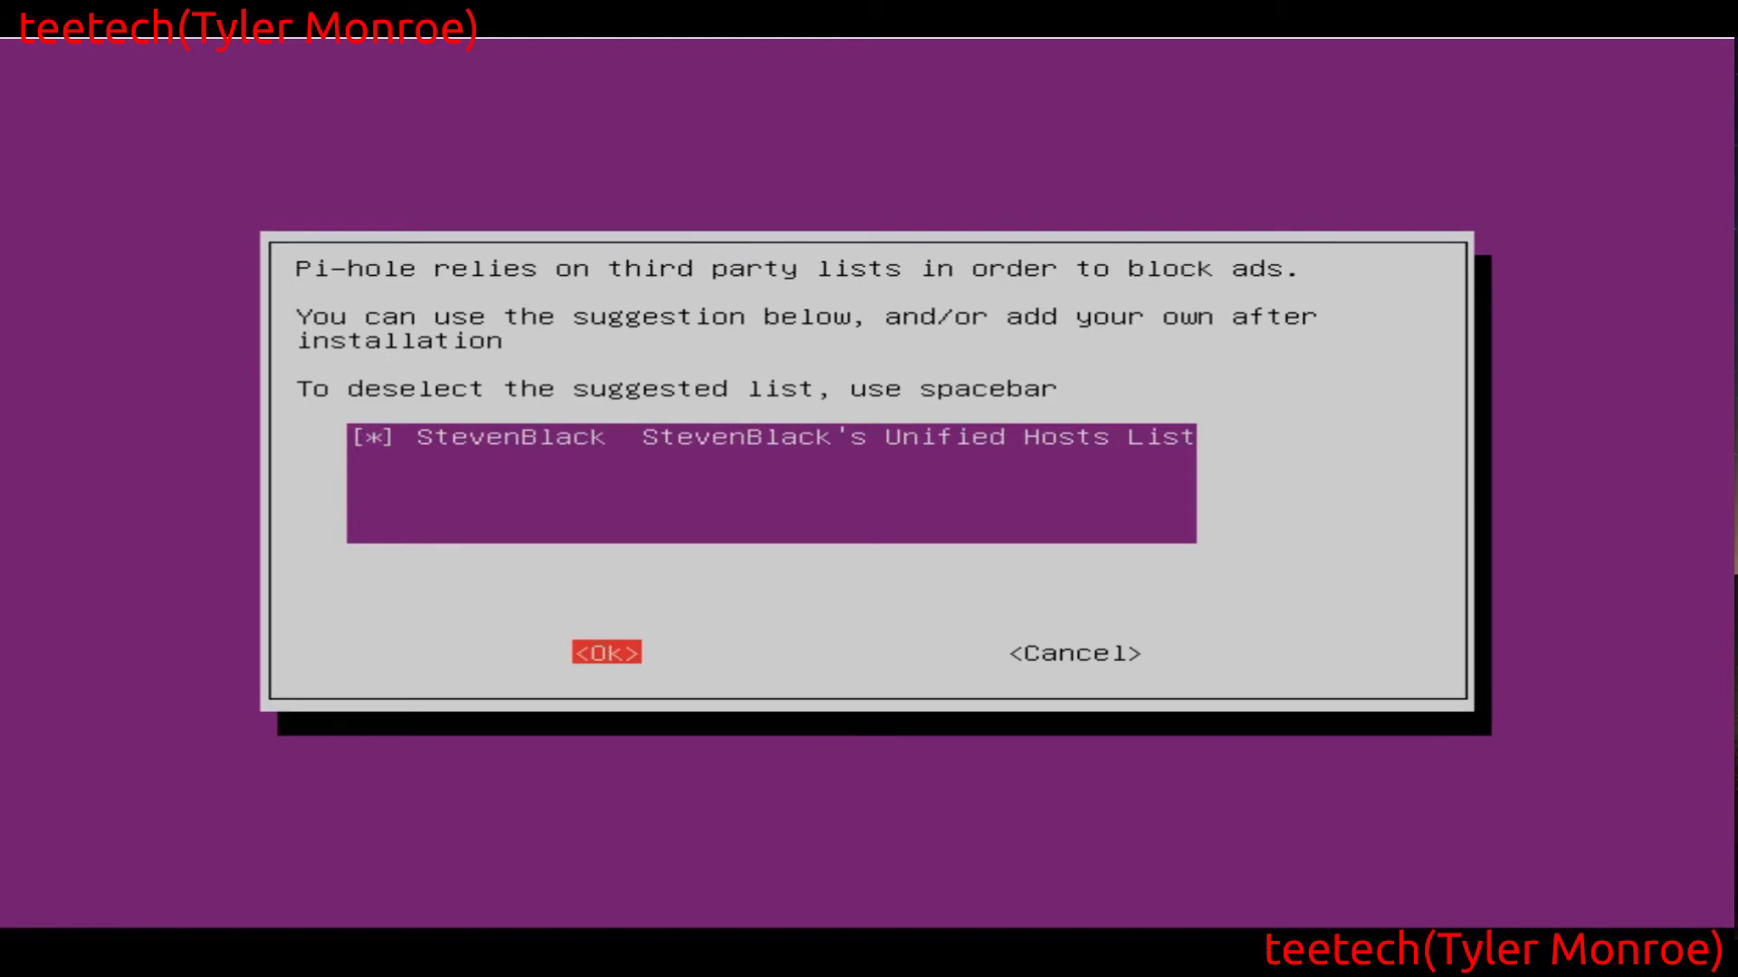
key("Return")
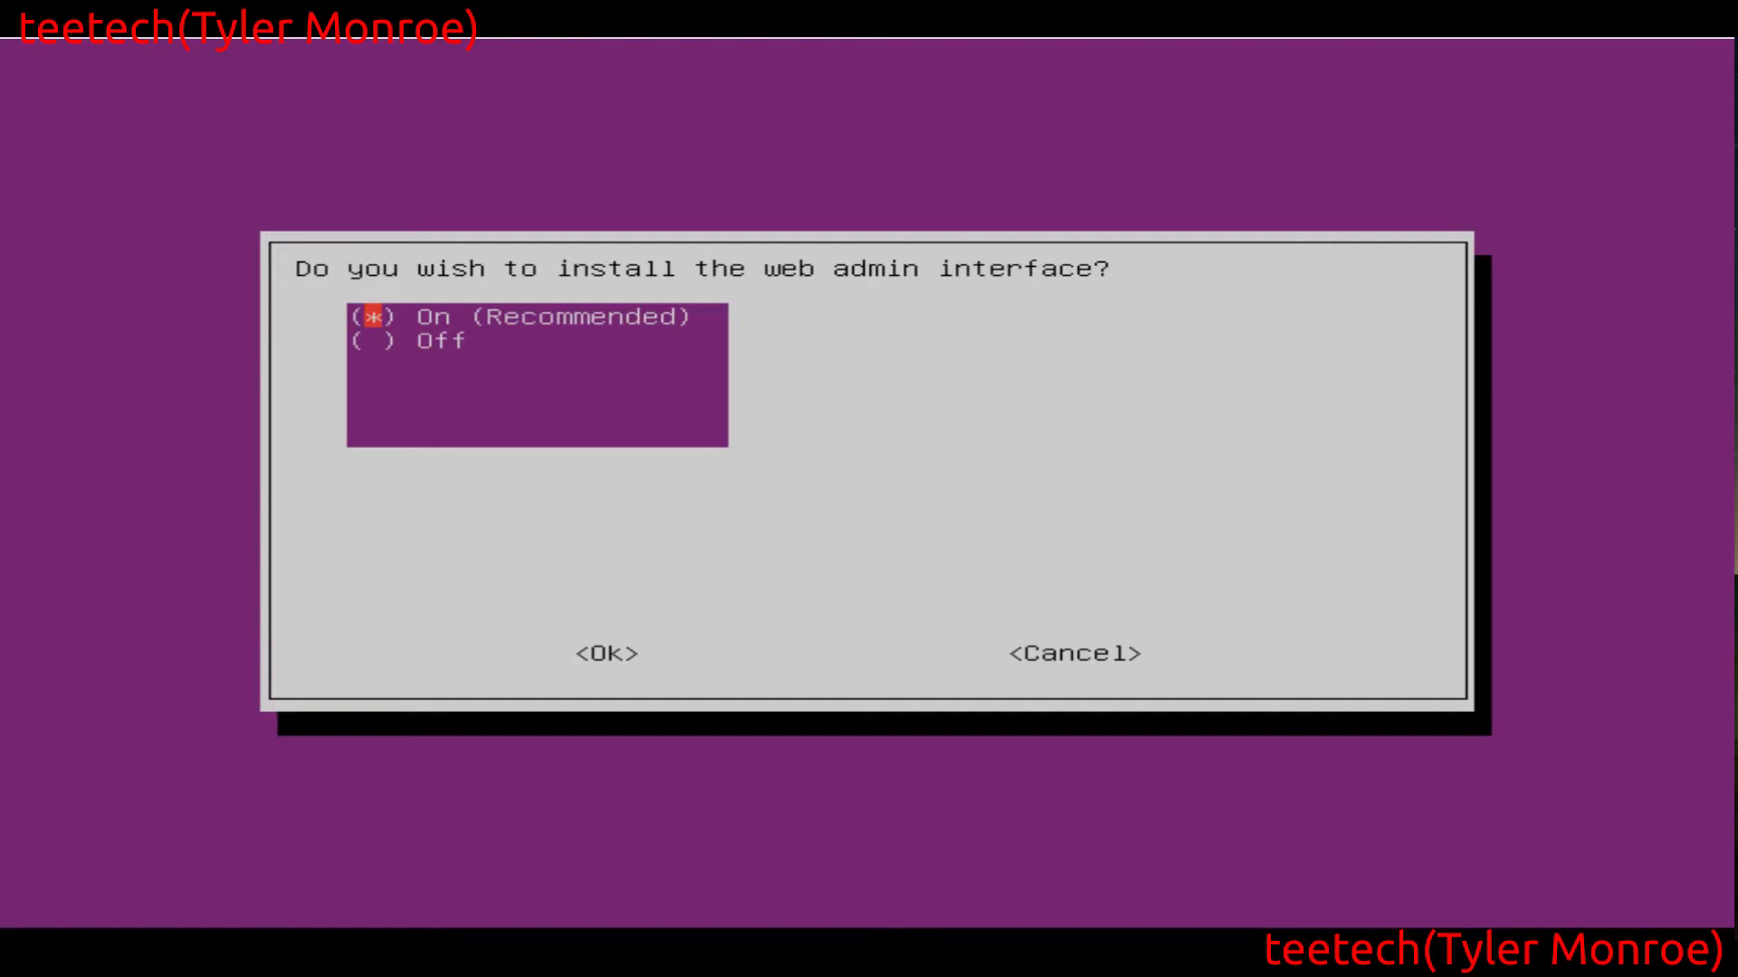
key("Tab")
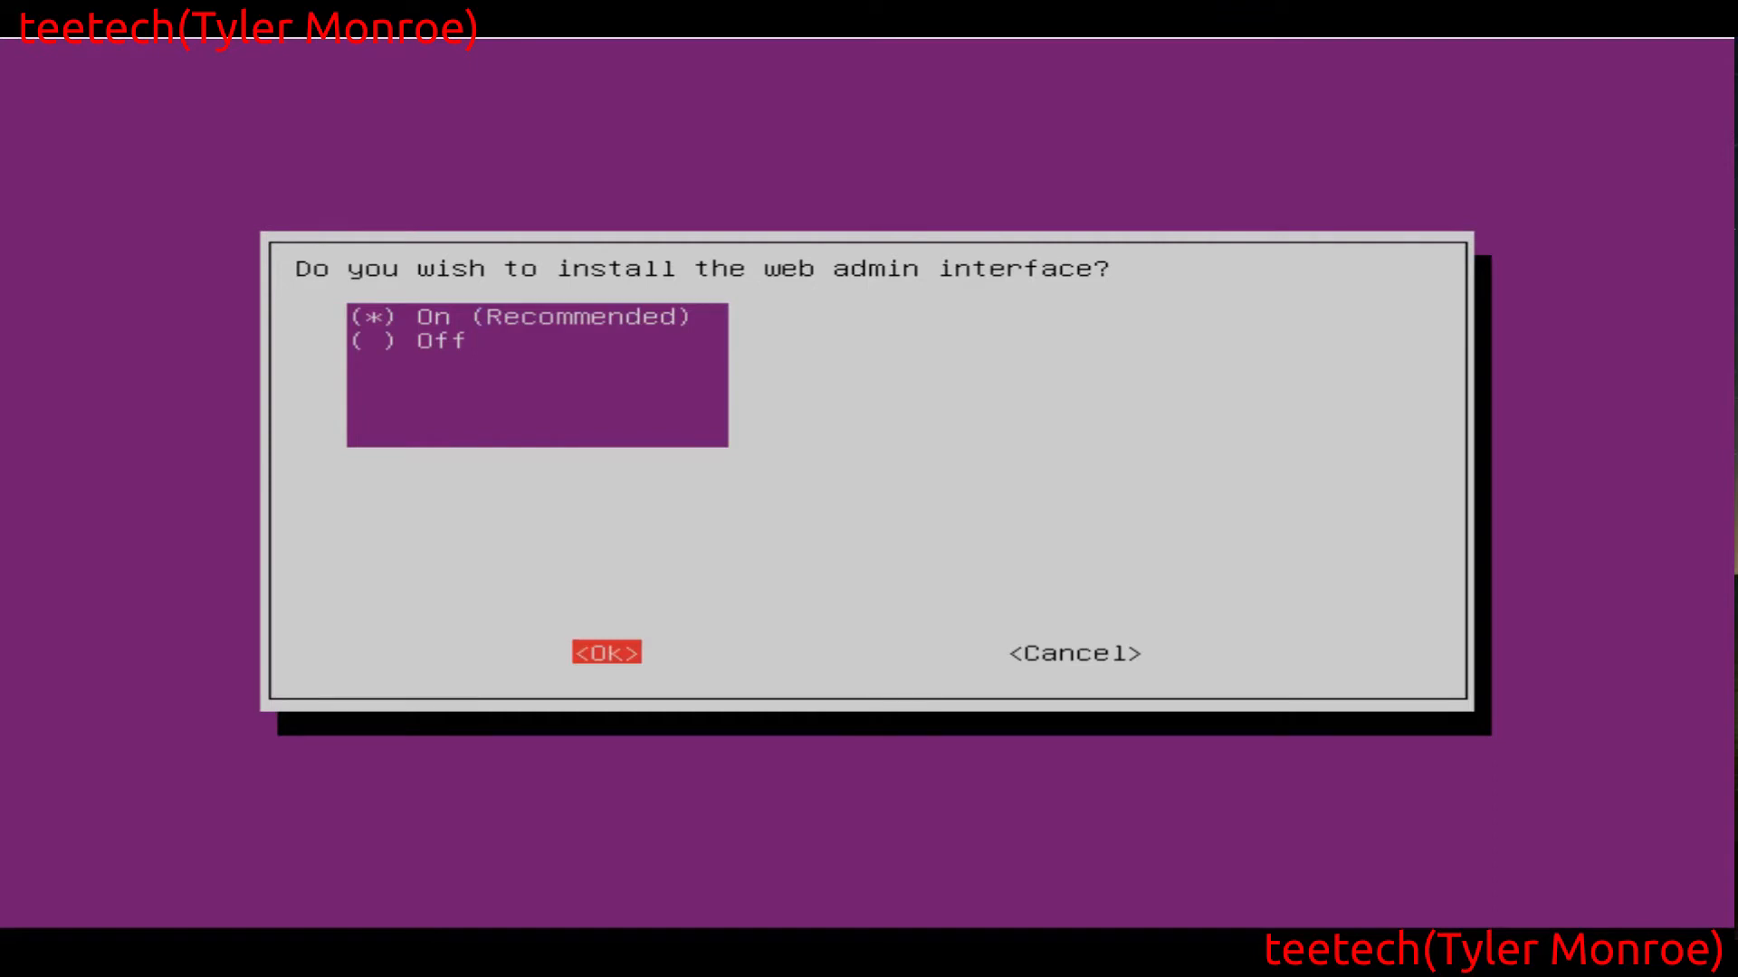
key("Return")
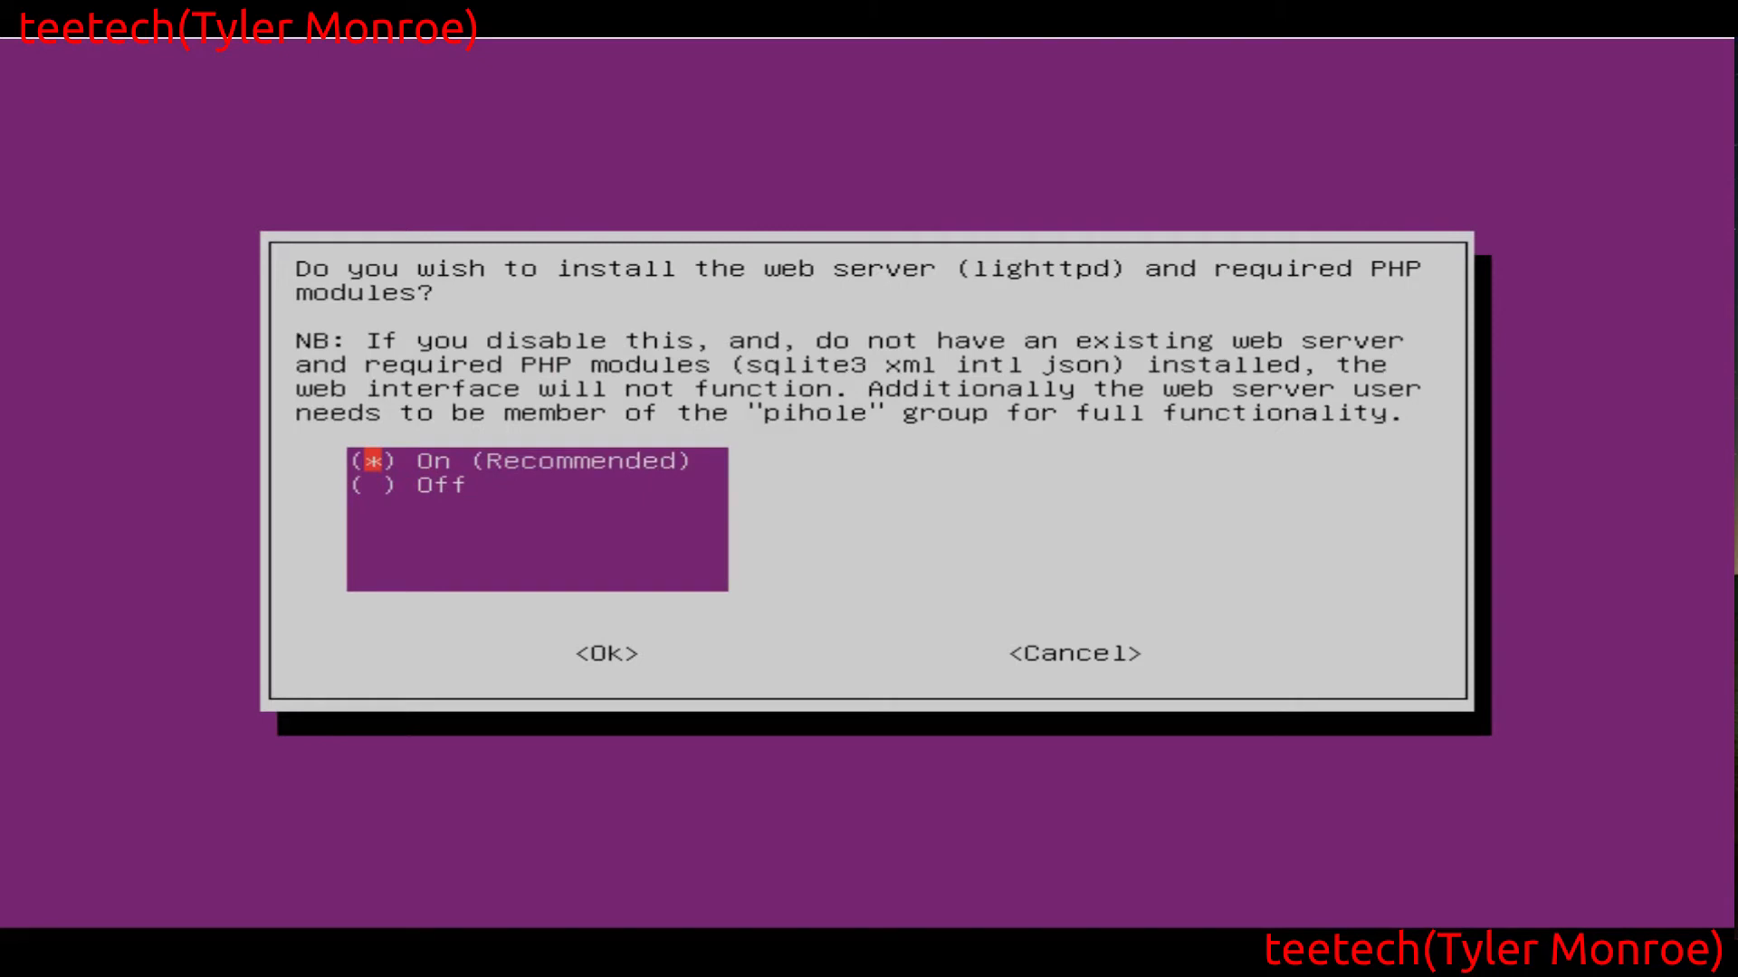
Accept On (Recommended) for the lighttpd web server and query logging, and keep privacy mode 0 Show everything
key("Tab")
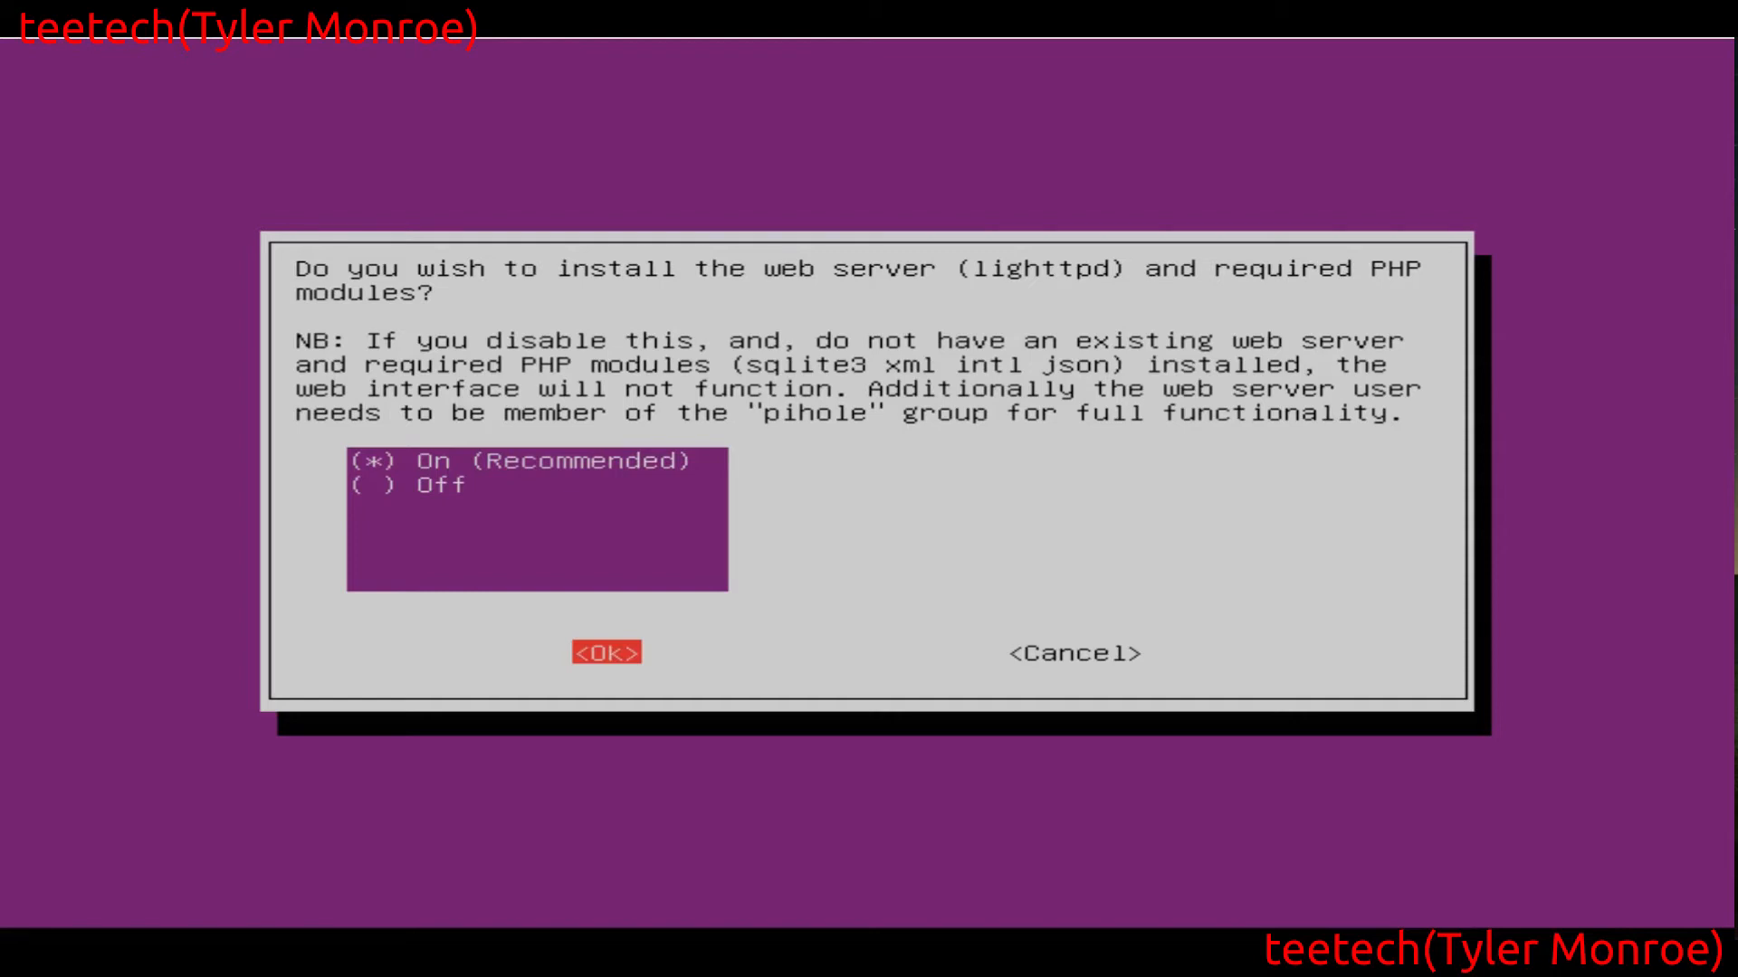
key("Return")
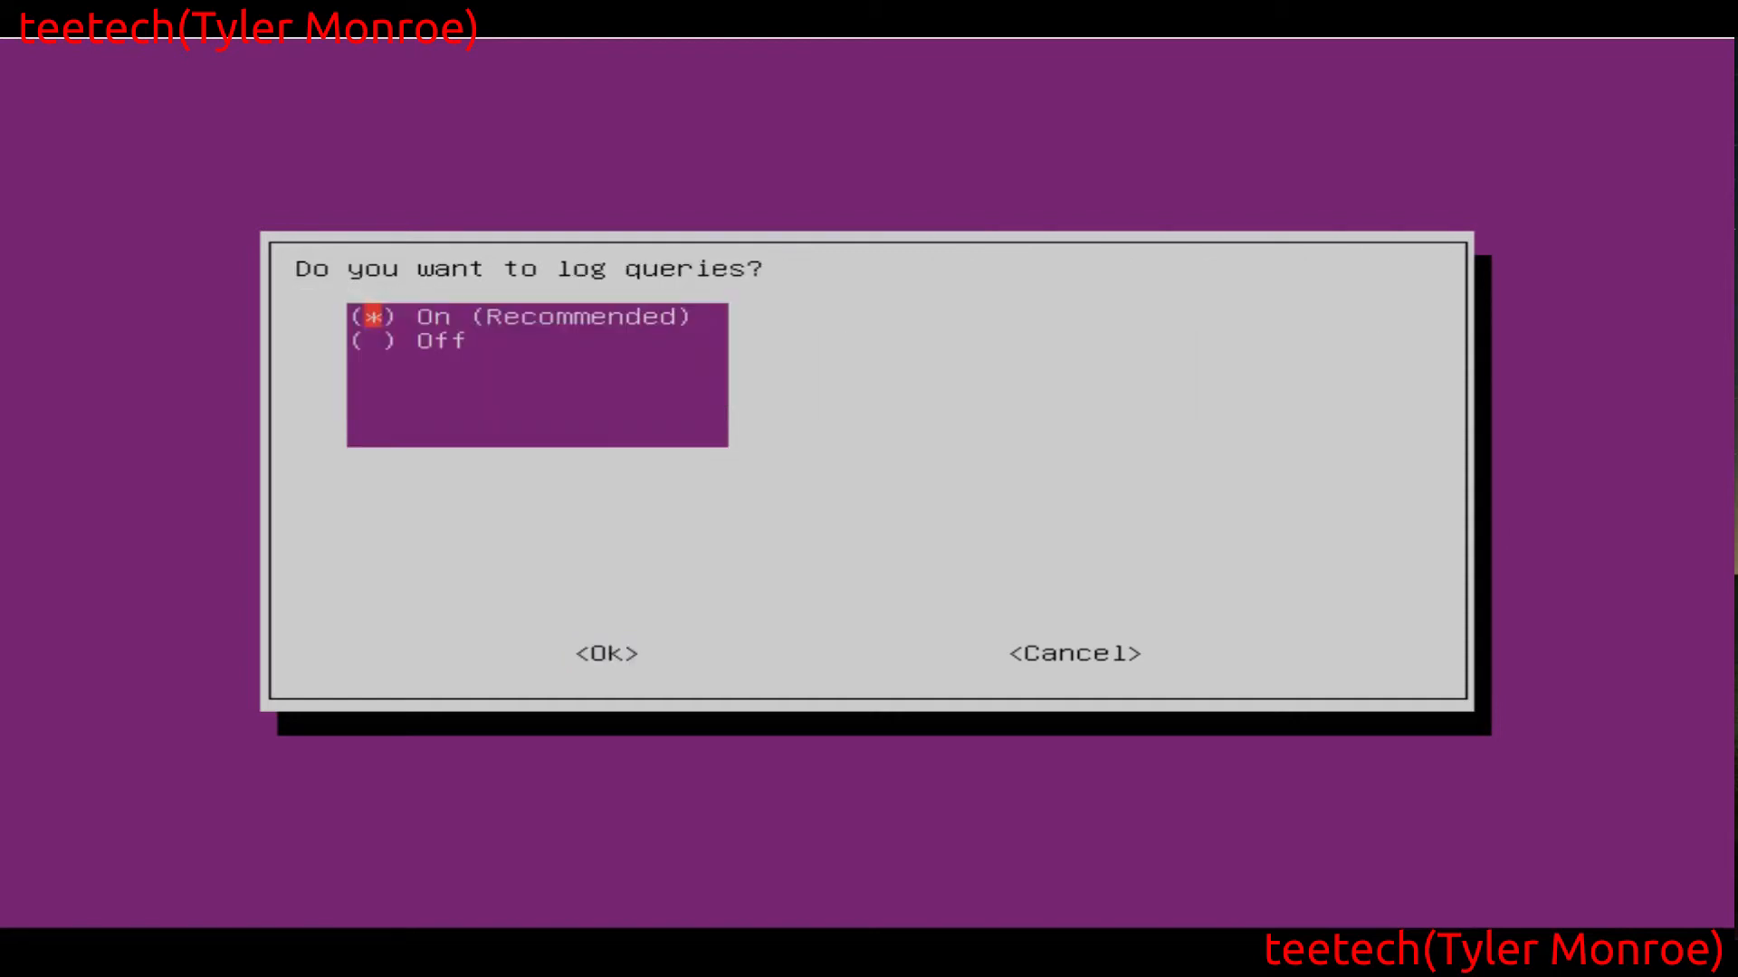
key("Tab")
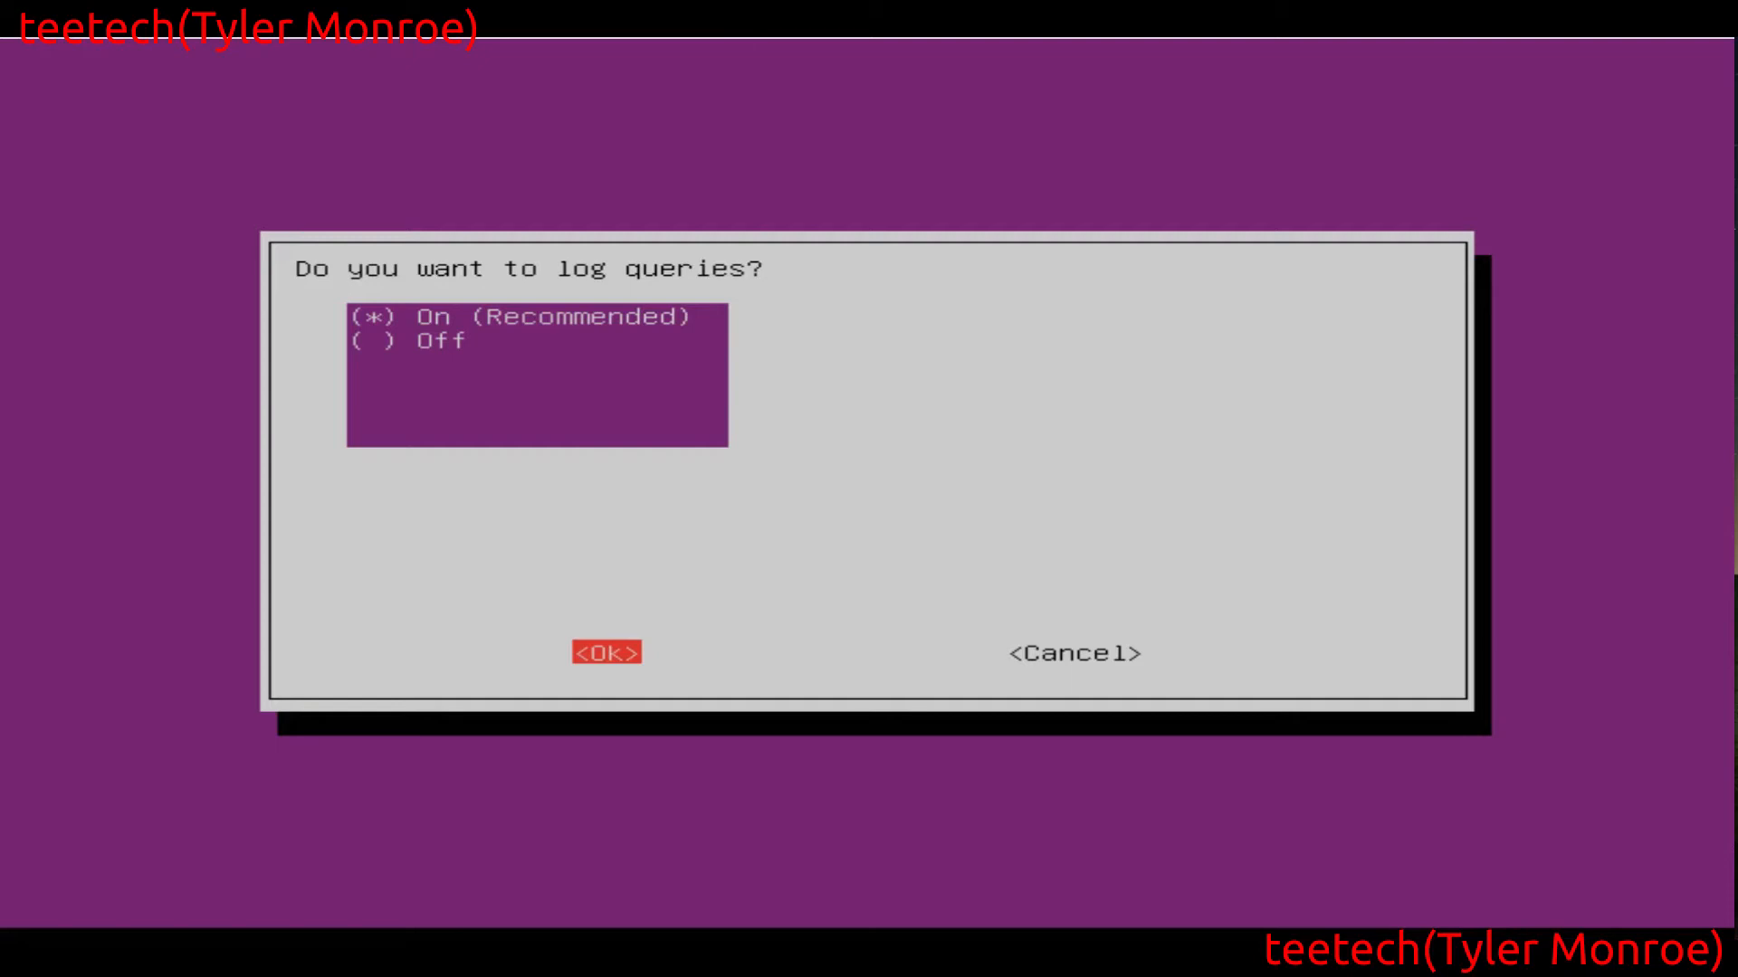
key("Return")
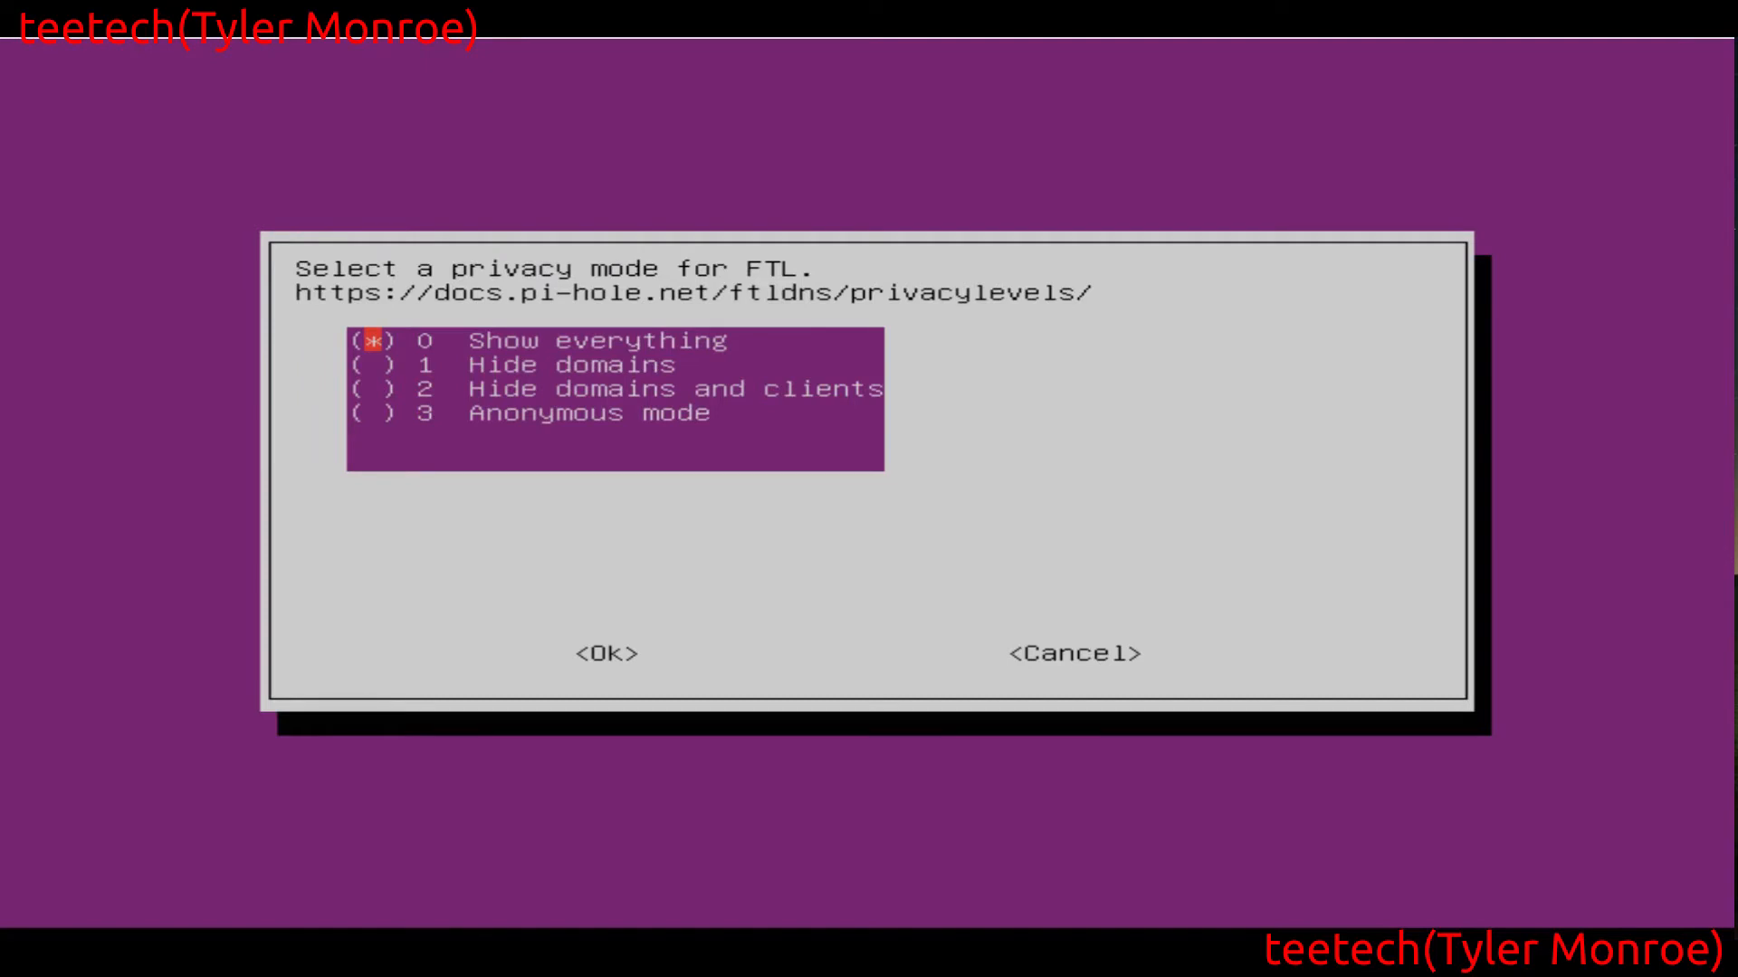
key("Tab")
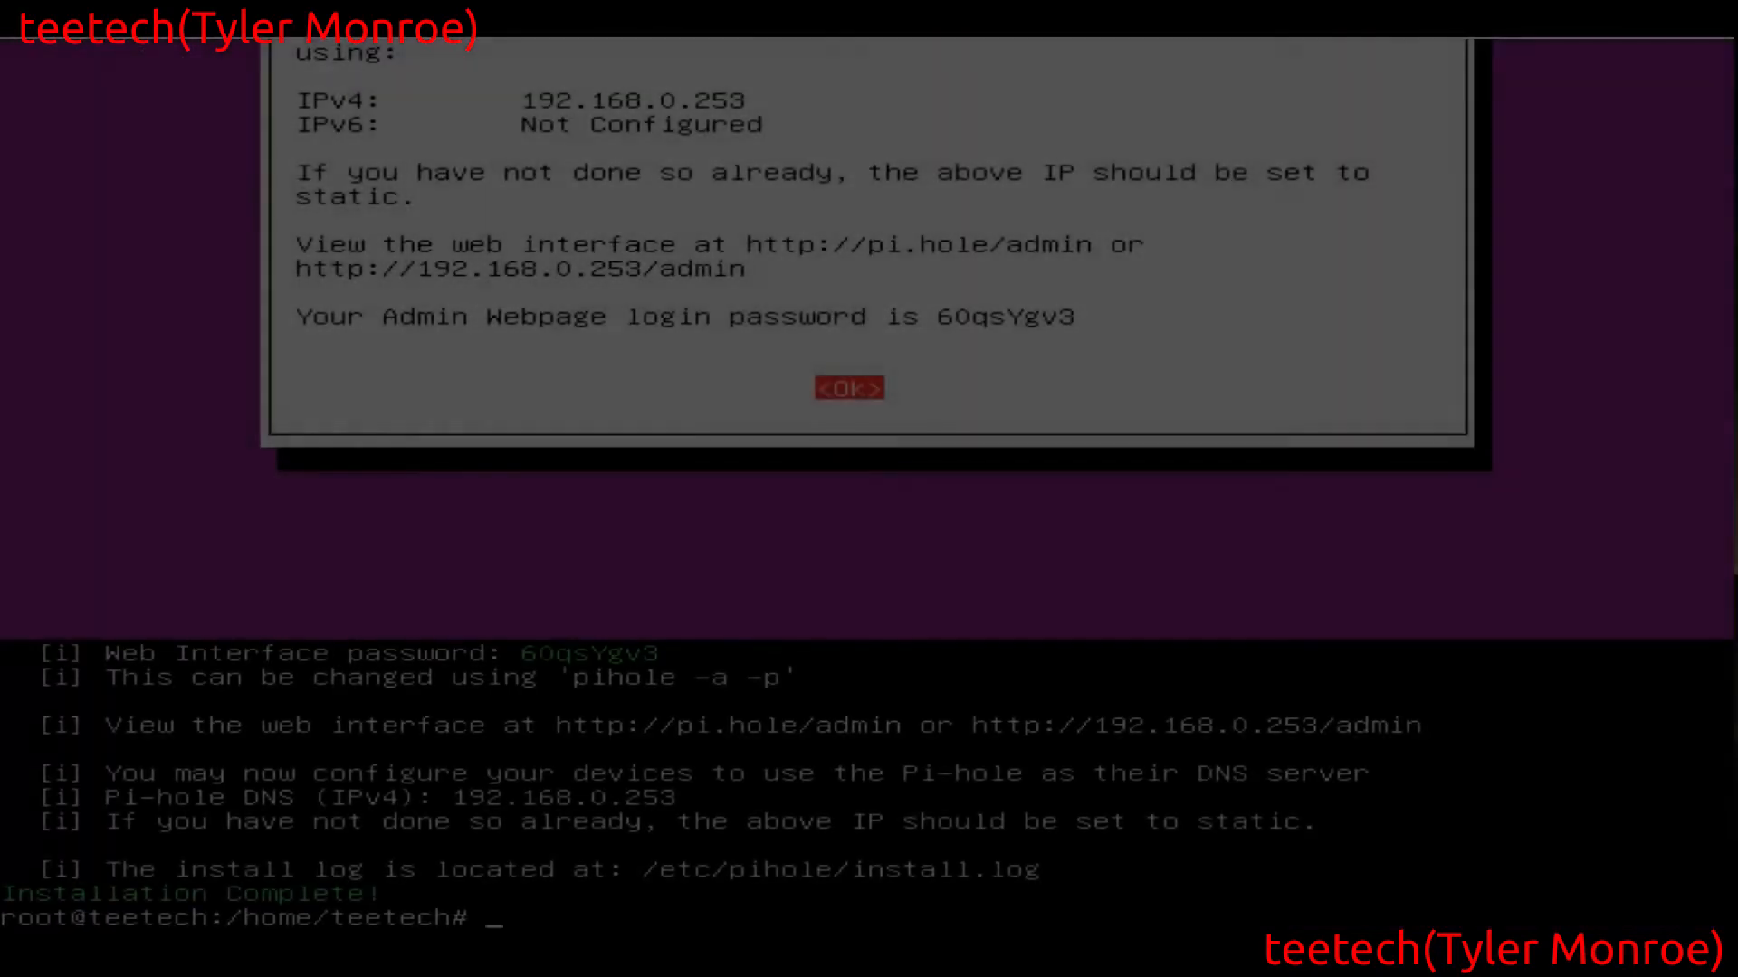
View the install log /etc/pihole/install.log with less, quit the pager and clear the terminal
type("less")
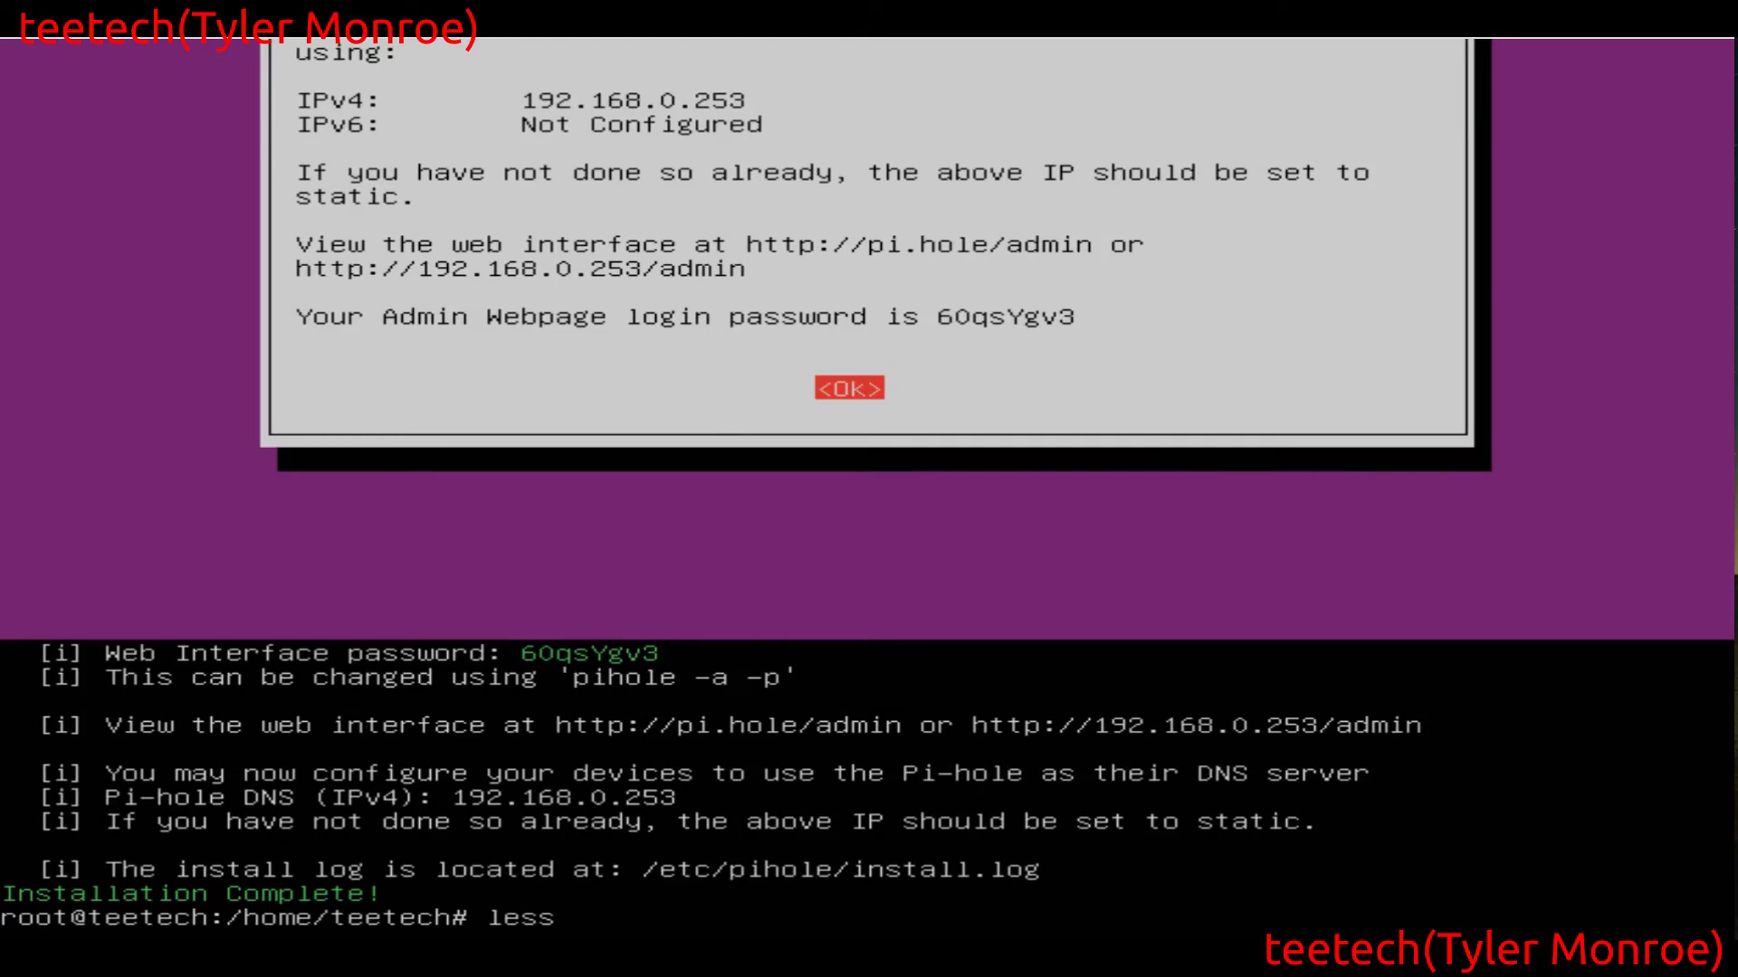
type(" /etc/pihole/")
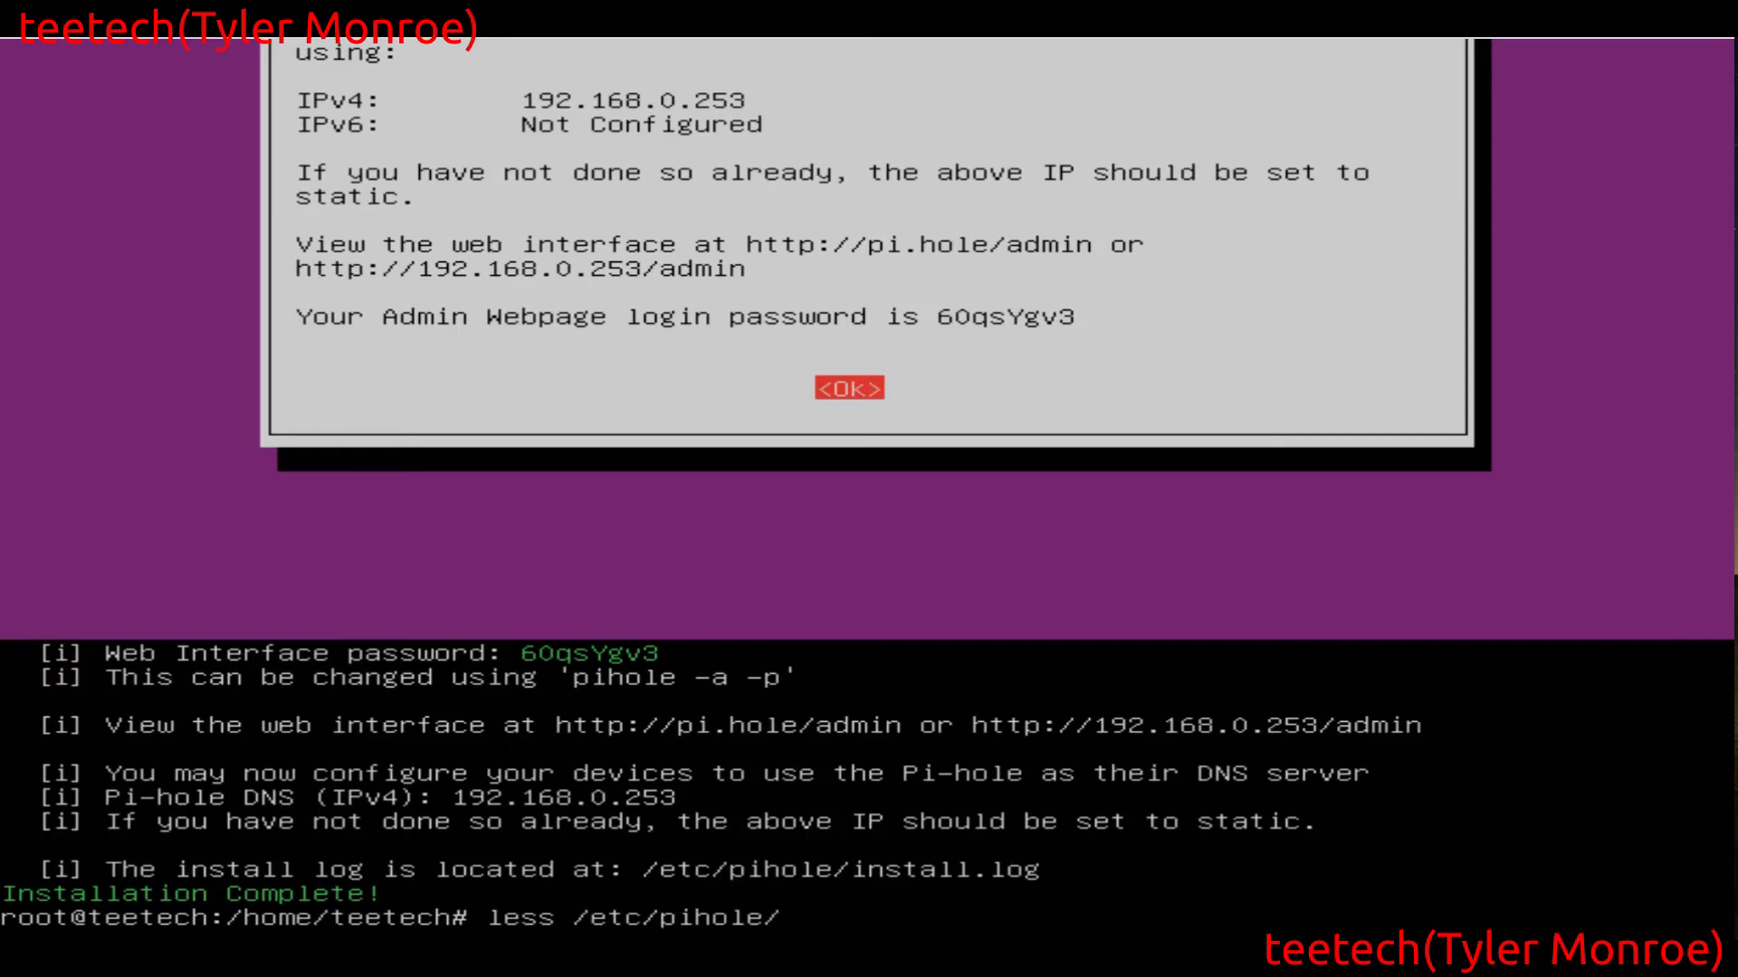
type("install.log")
key("Tab")
key("Return")
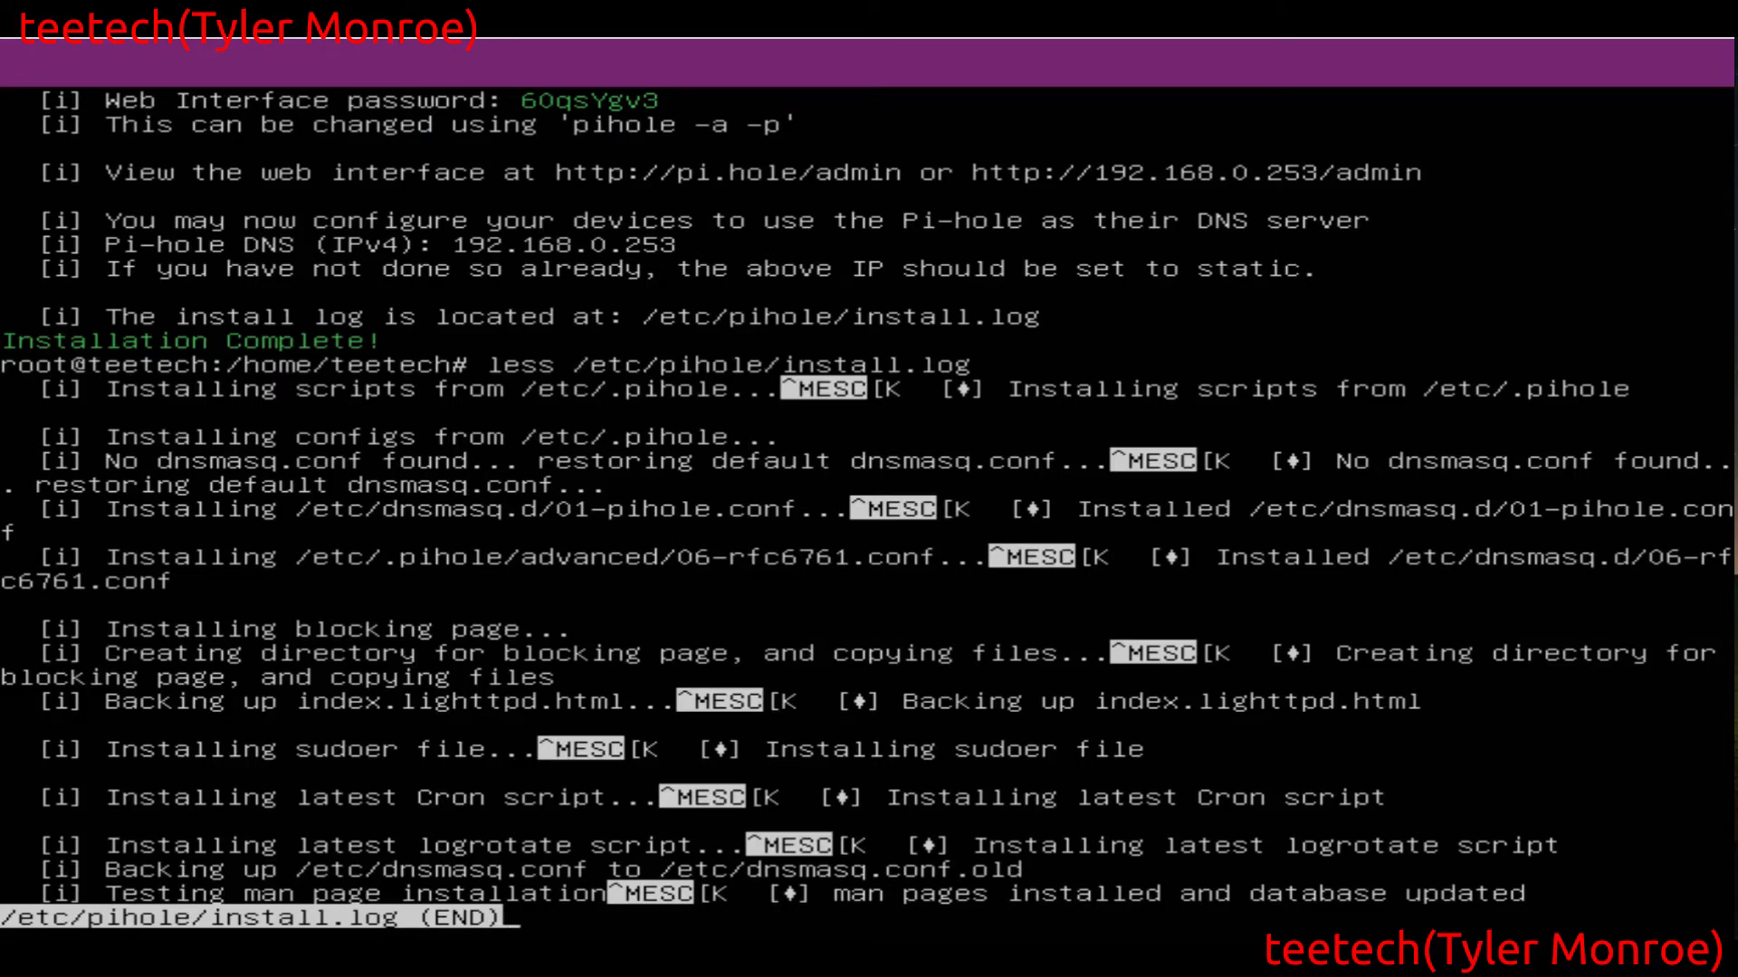
key("Down")
key("Up")
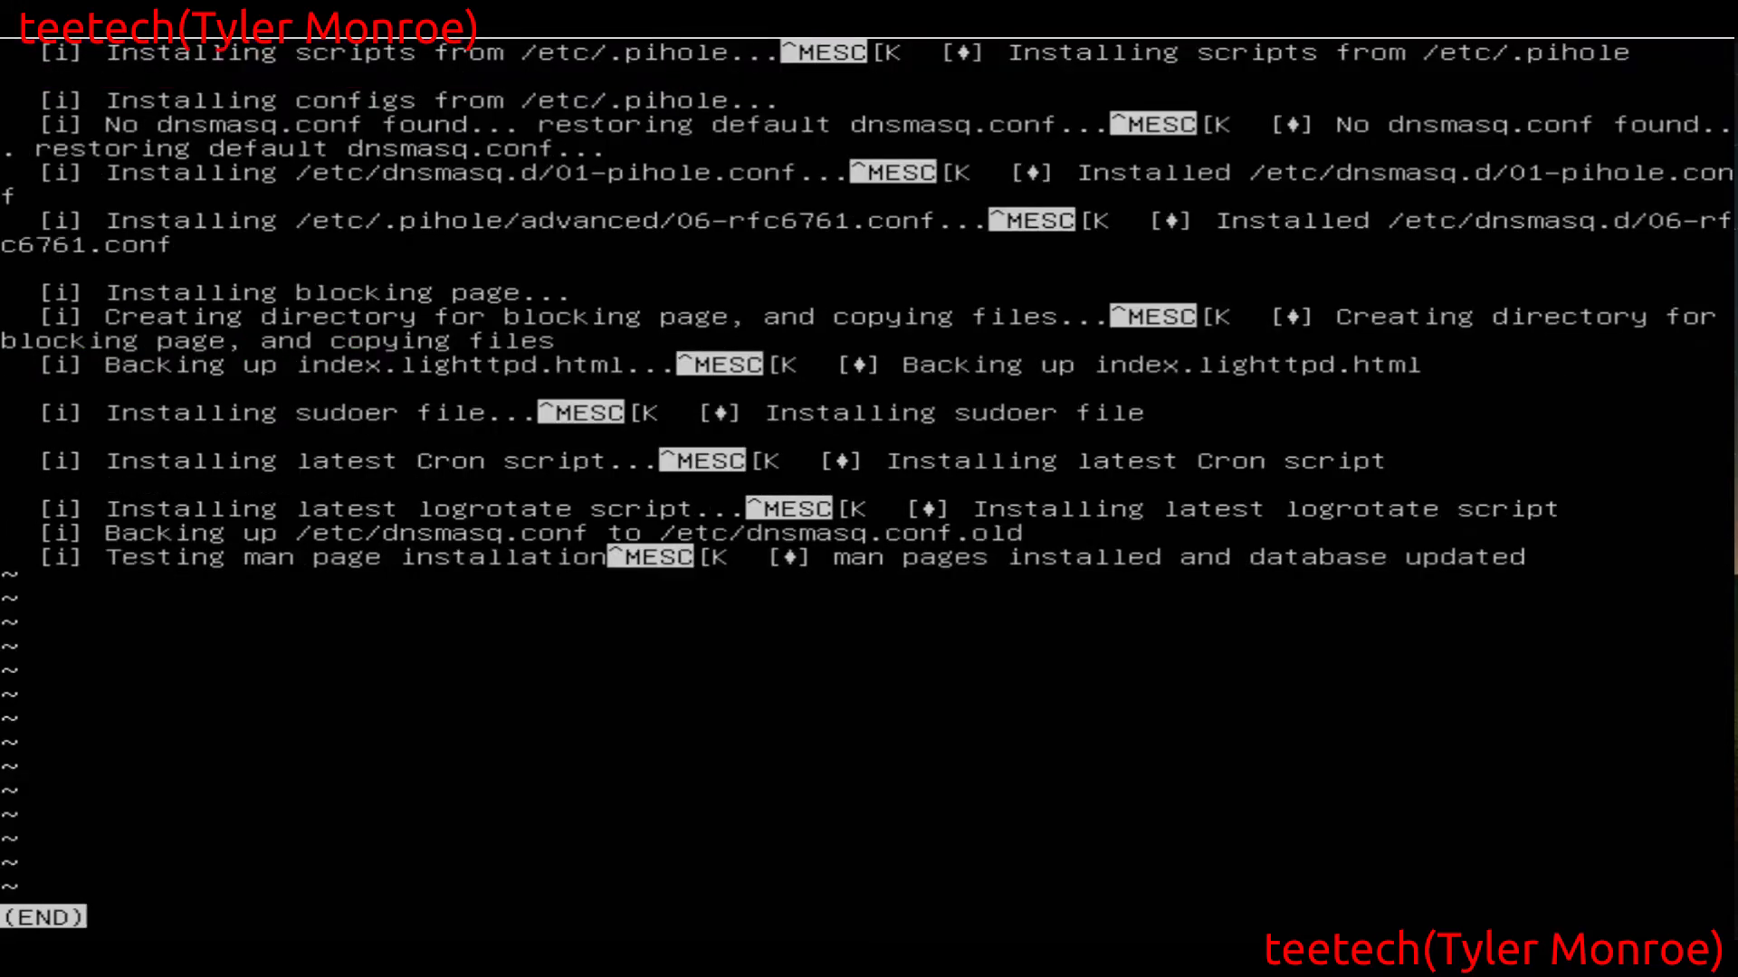
type("qclear")
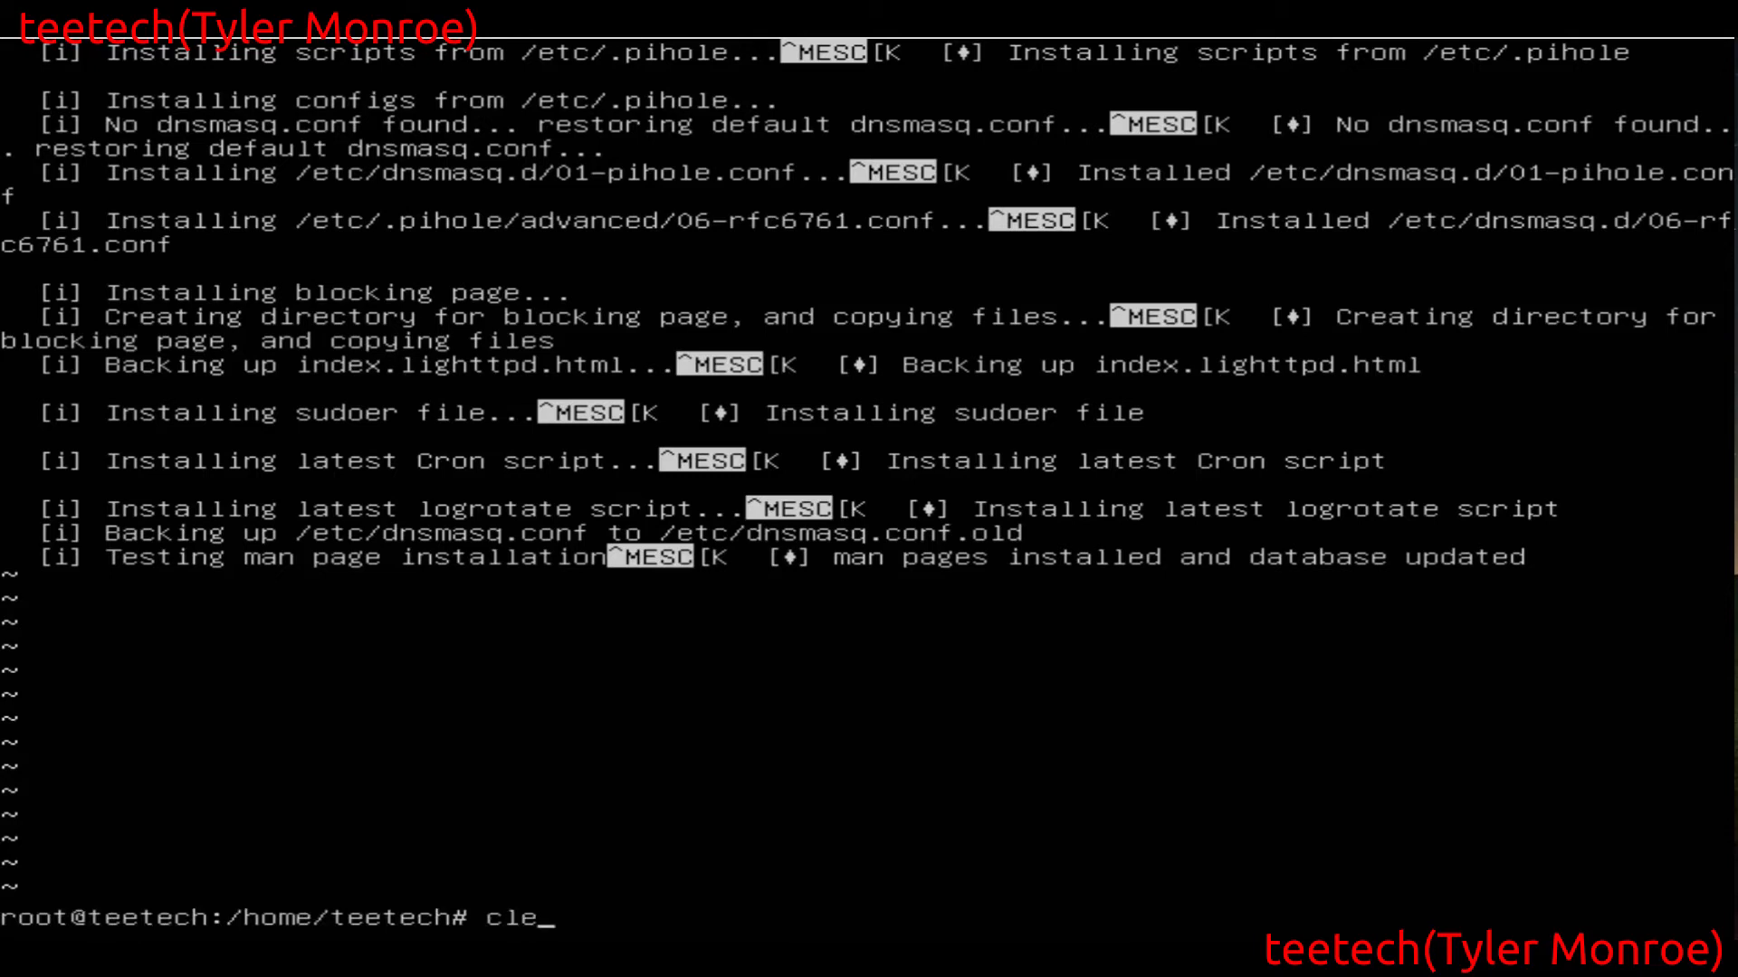
key("Return")
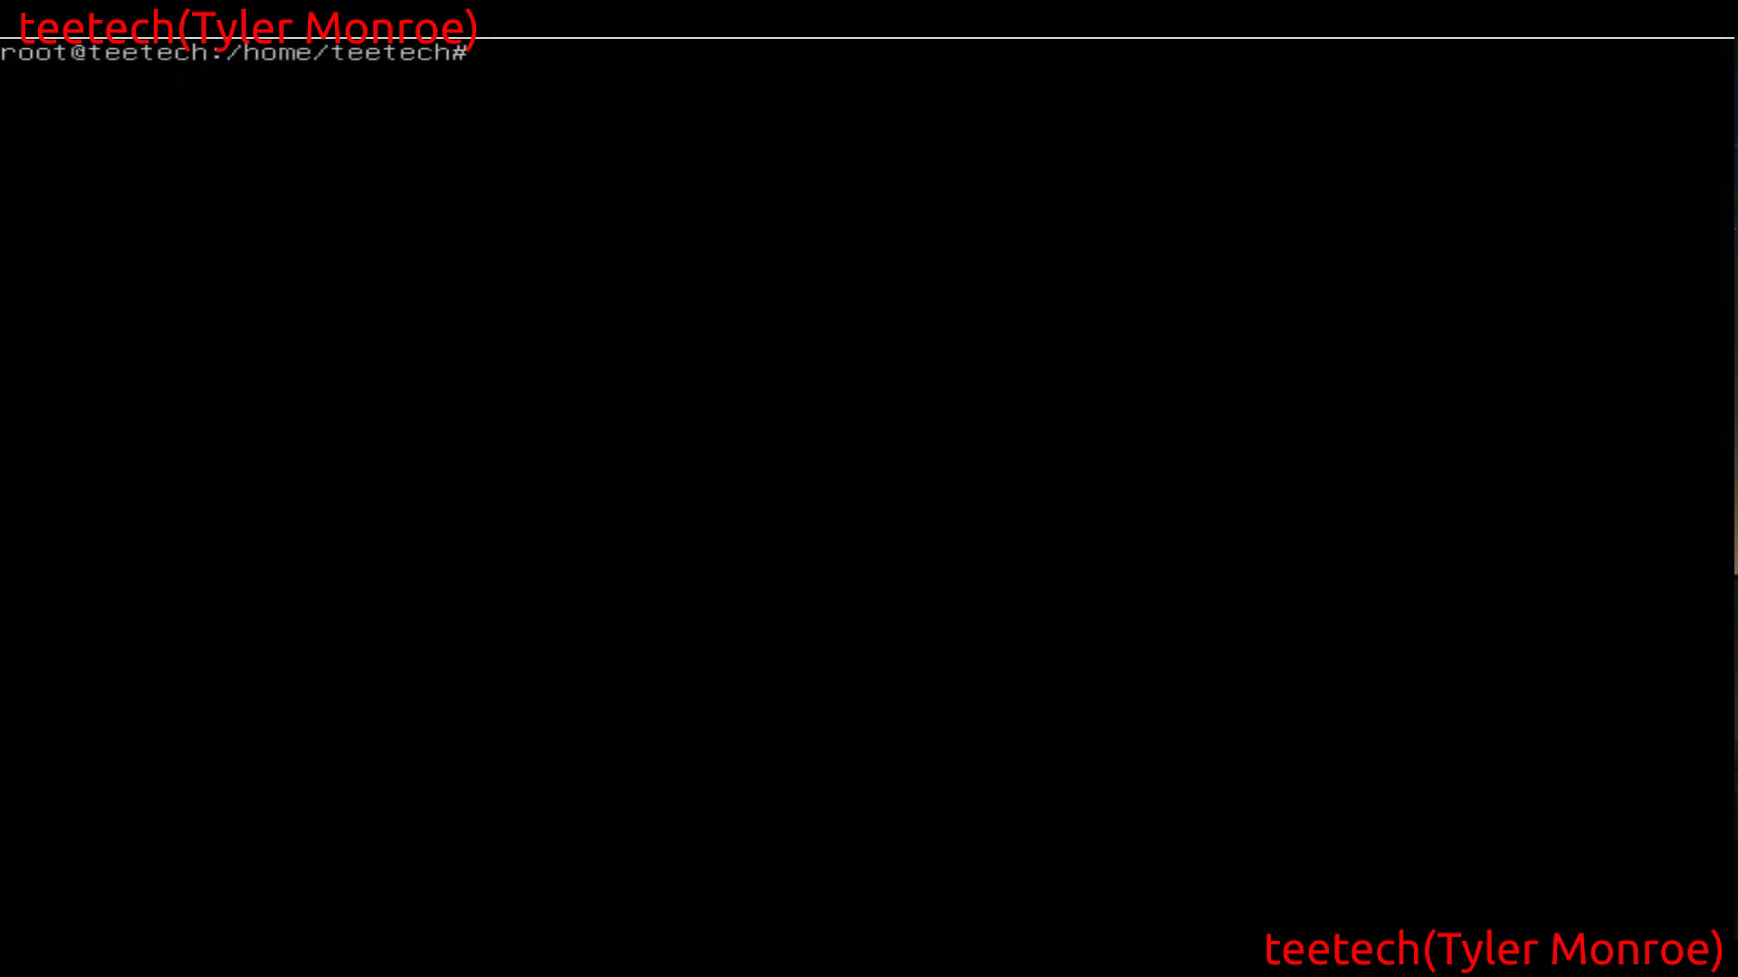
Run pihole -a -p to enter and confirm a new web interface password, and clear the terminal
type("pihole -a -p")
key("Return")
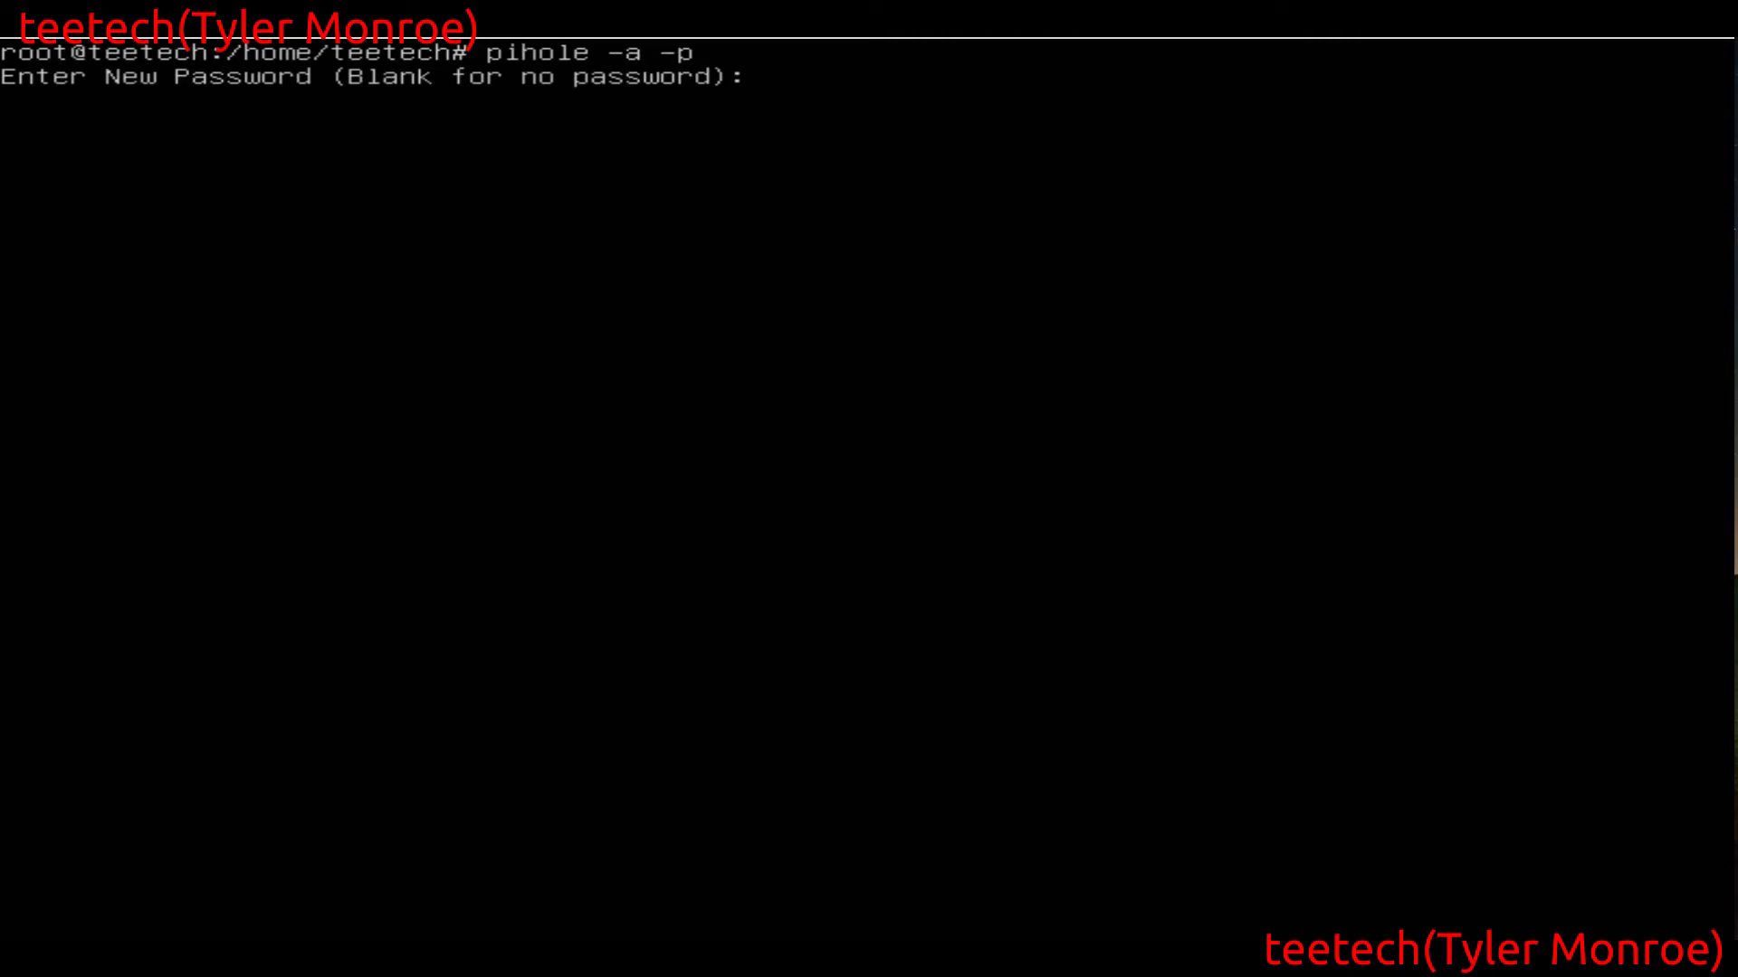
key("Return")
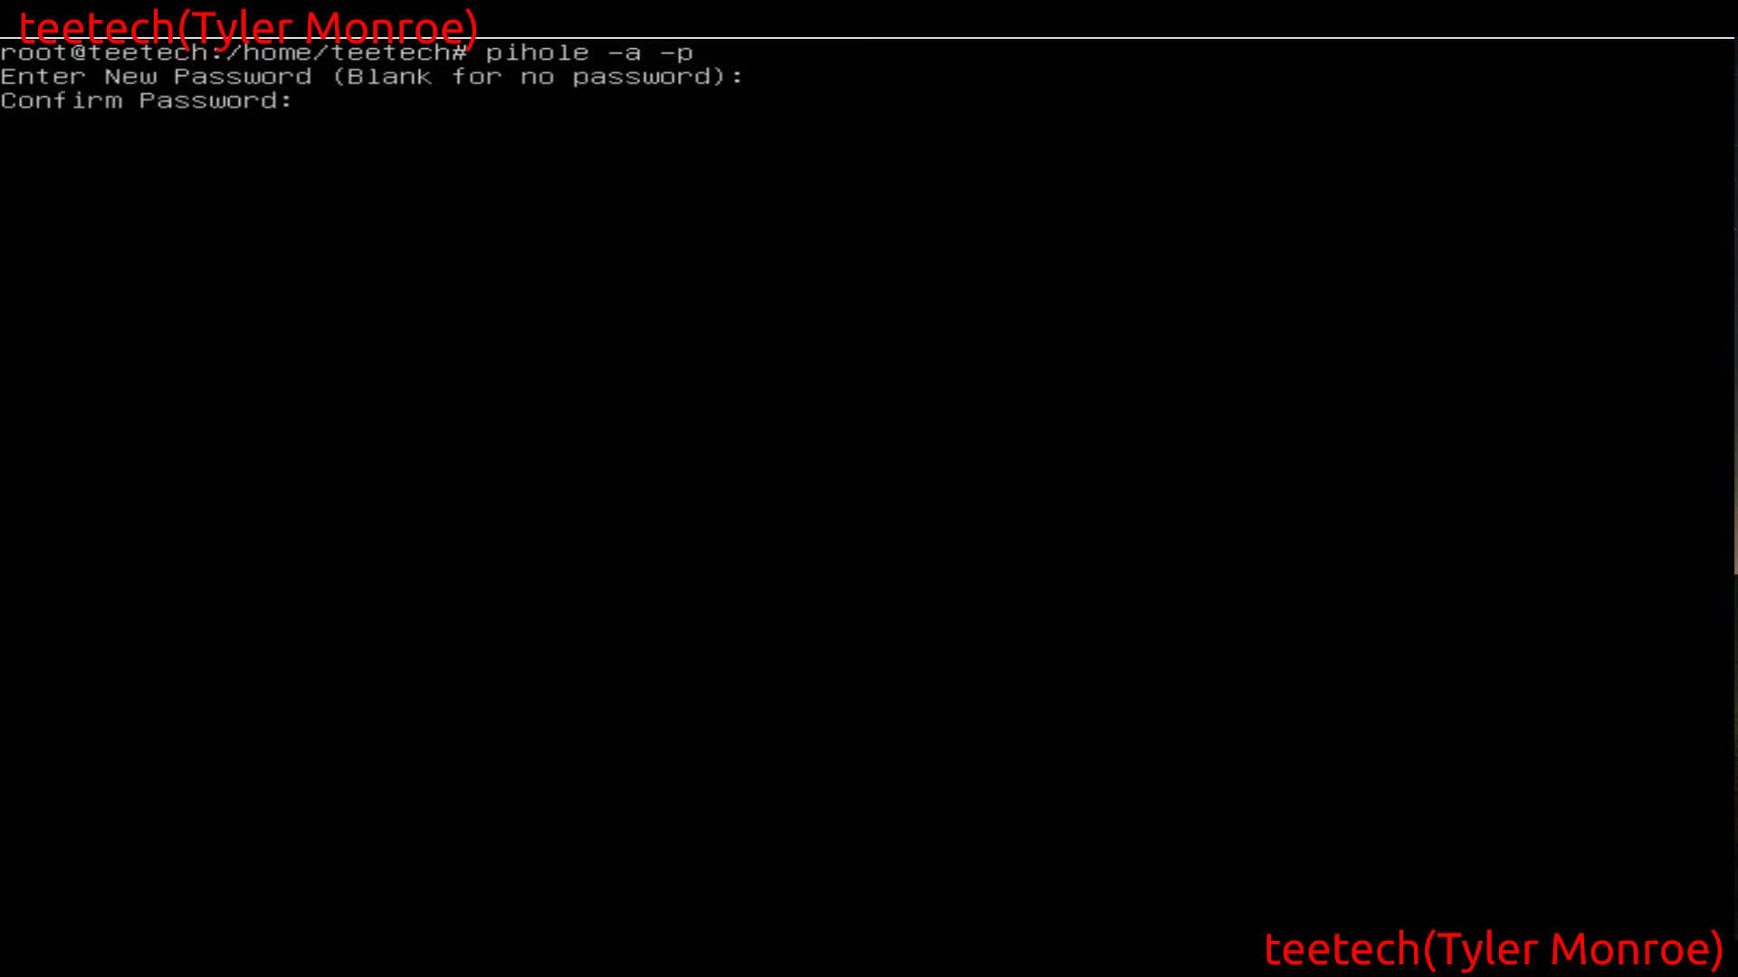
key("Return")
type("clear")
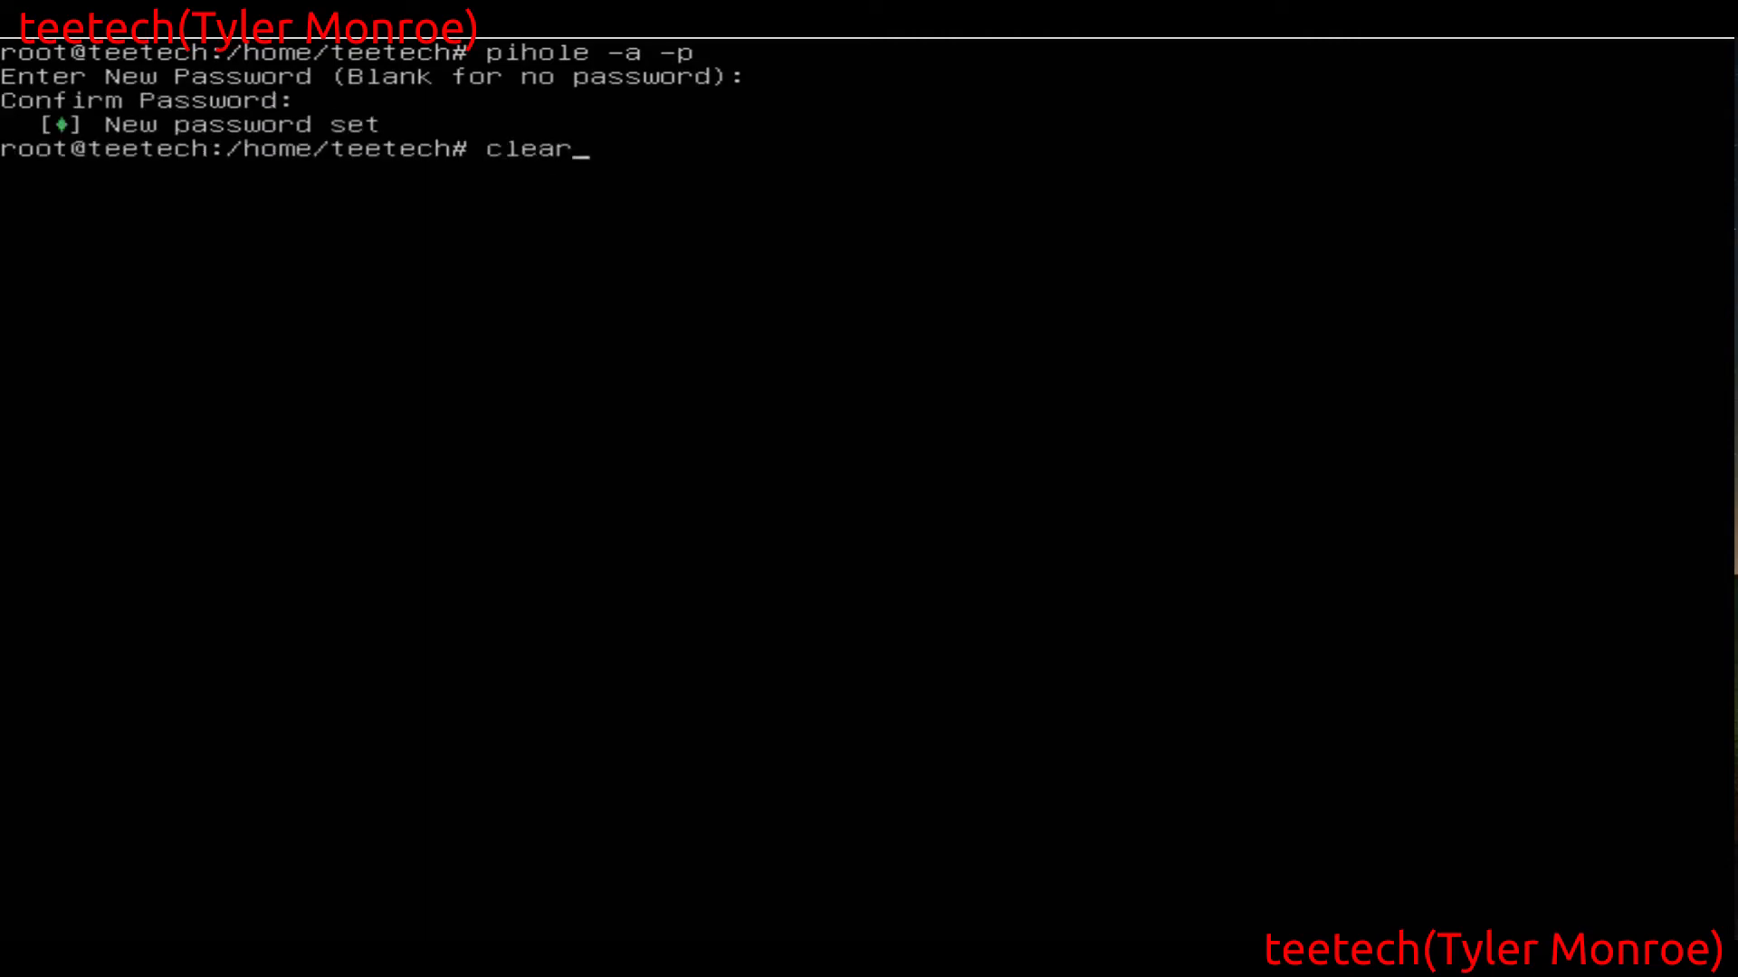
key("Return")
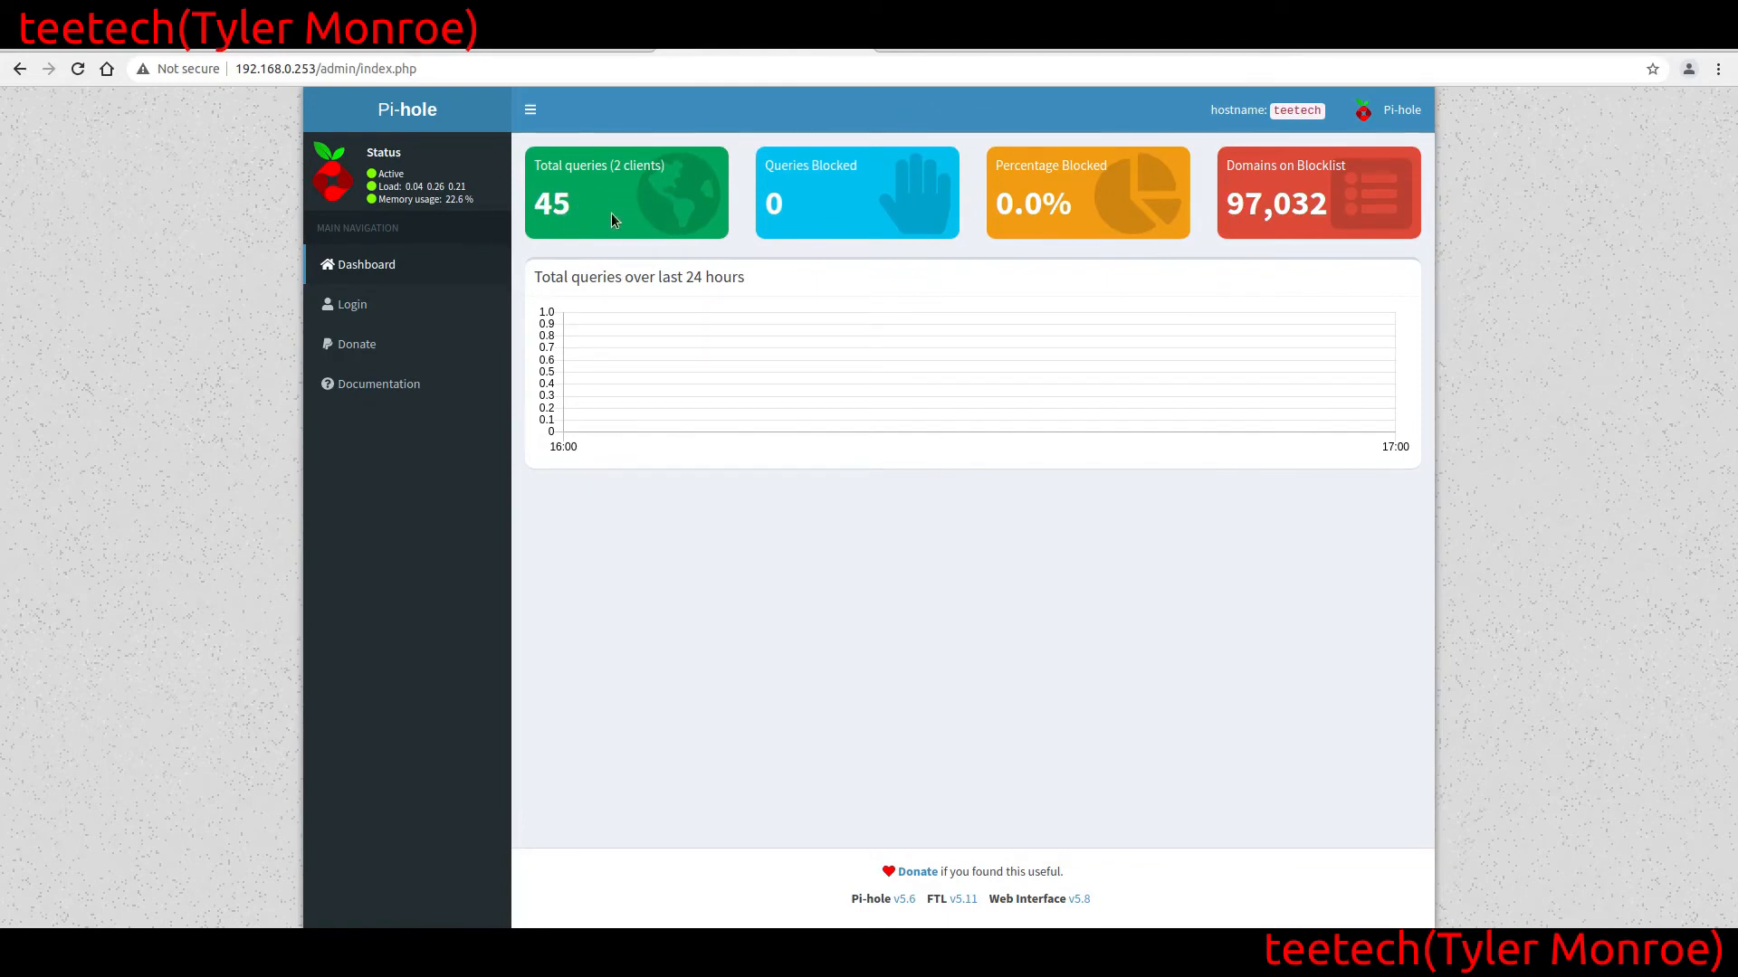
Log in to the Pi-hole web interface at 192.168.0.253/admin in the browser with the admin password
left_click(353, 307)
type("*****")
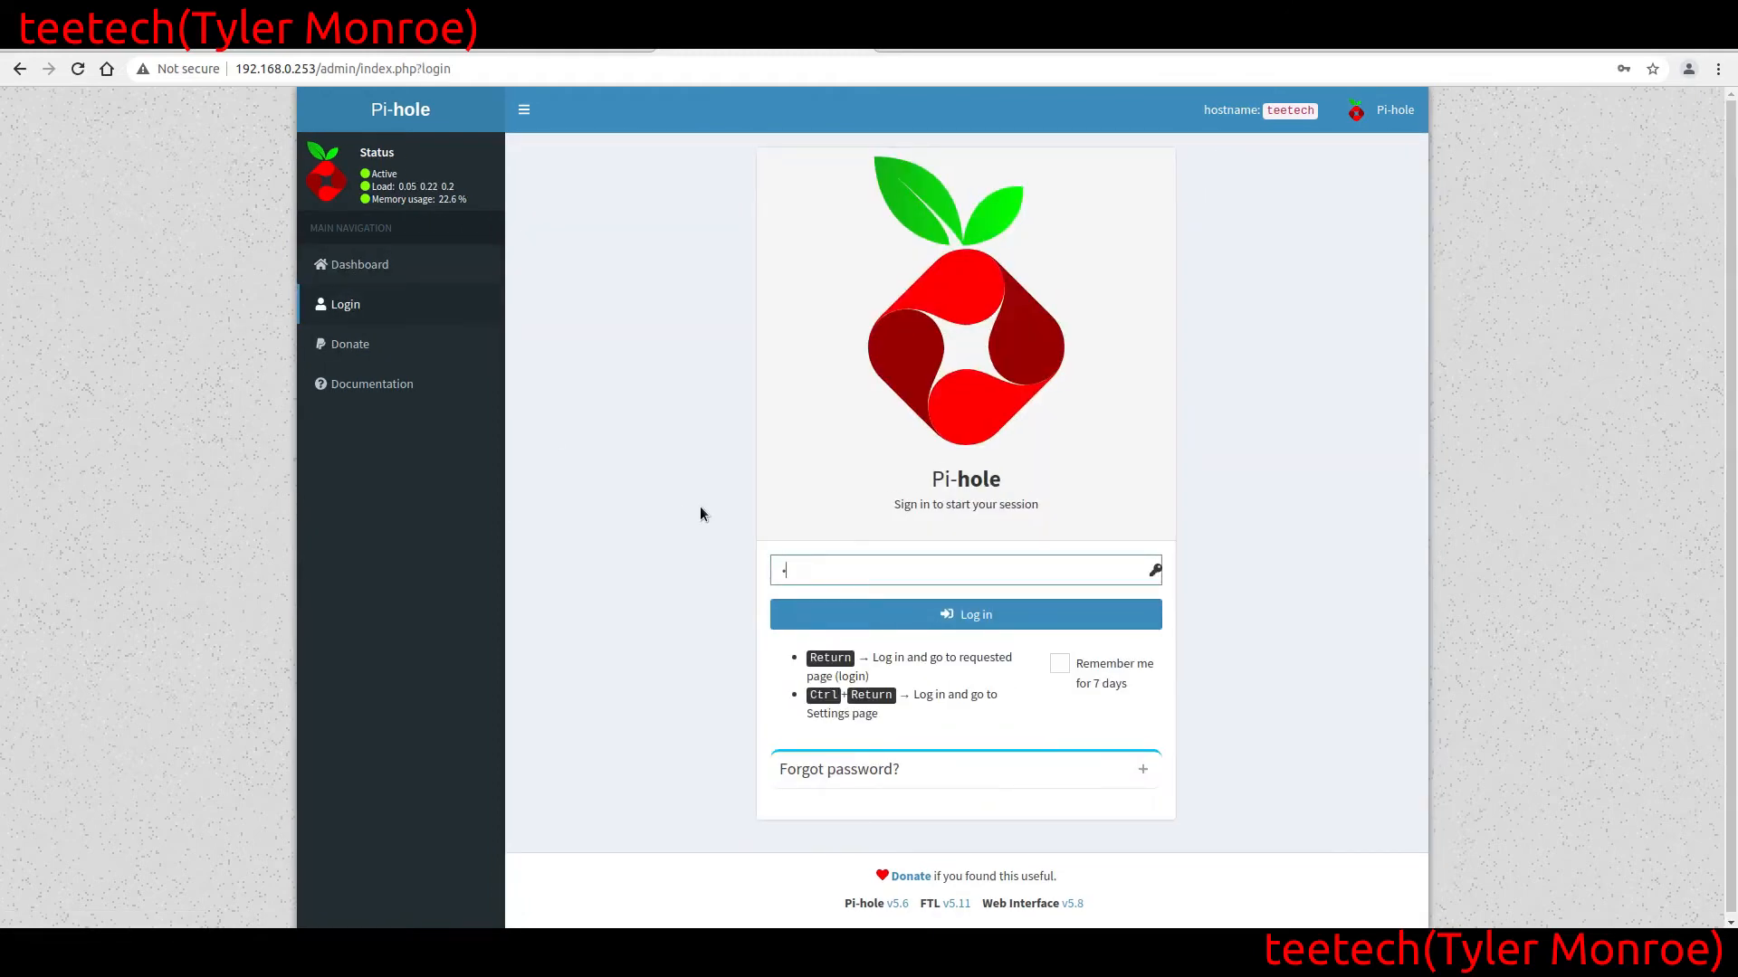
key("Return")
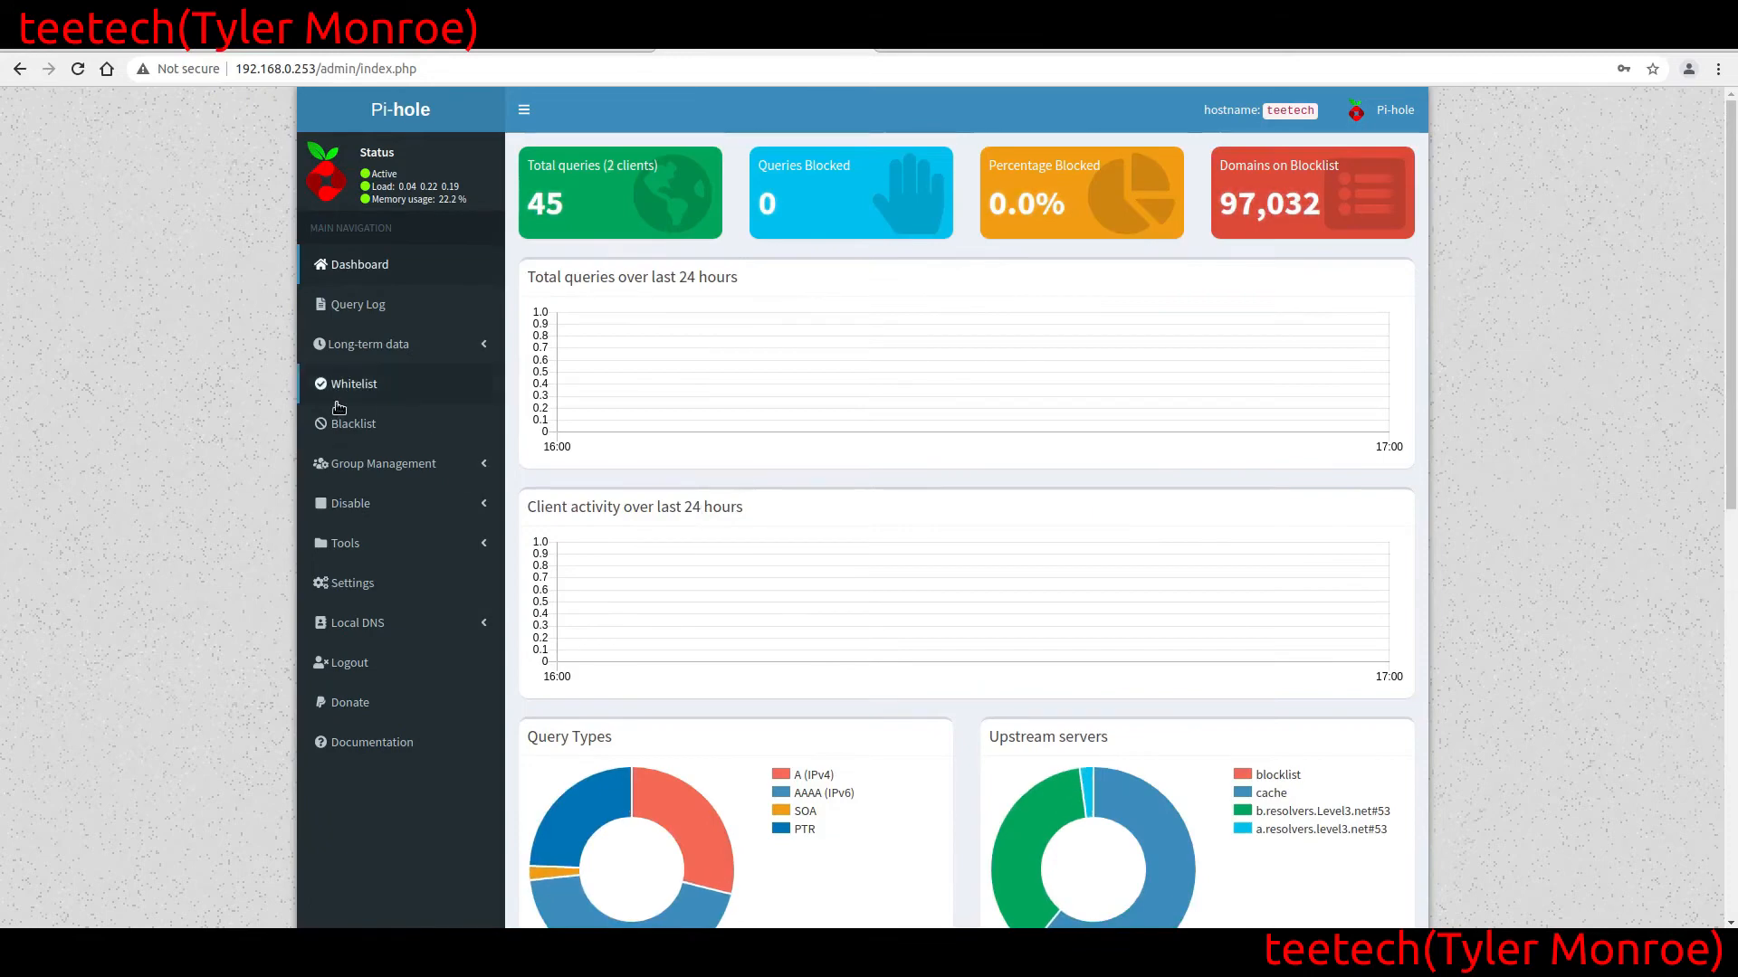
Examine the dashboard's query totals, activity graphs, Query Types and Upstream servers charts, and Top Permitted Domains list
scroll(175, 408, "down", 1)
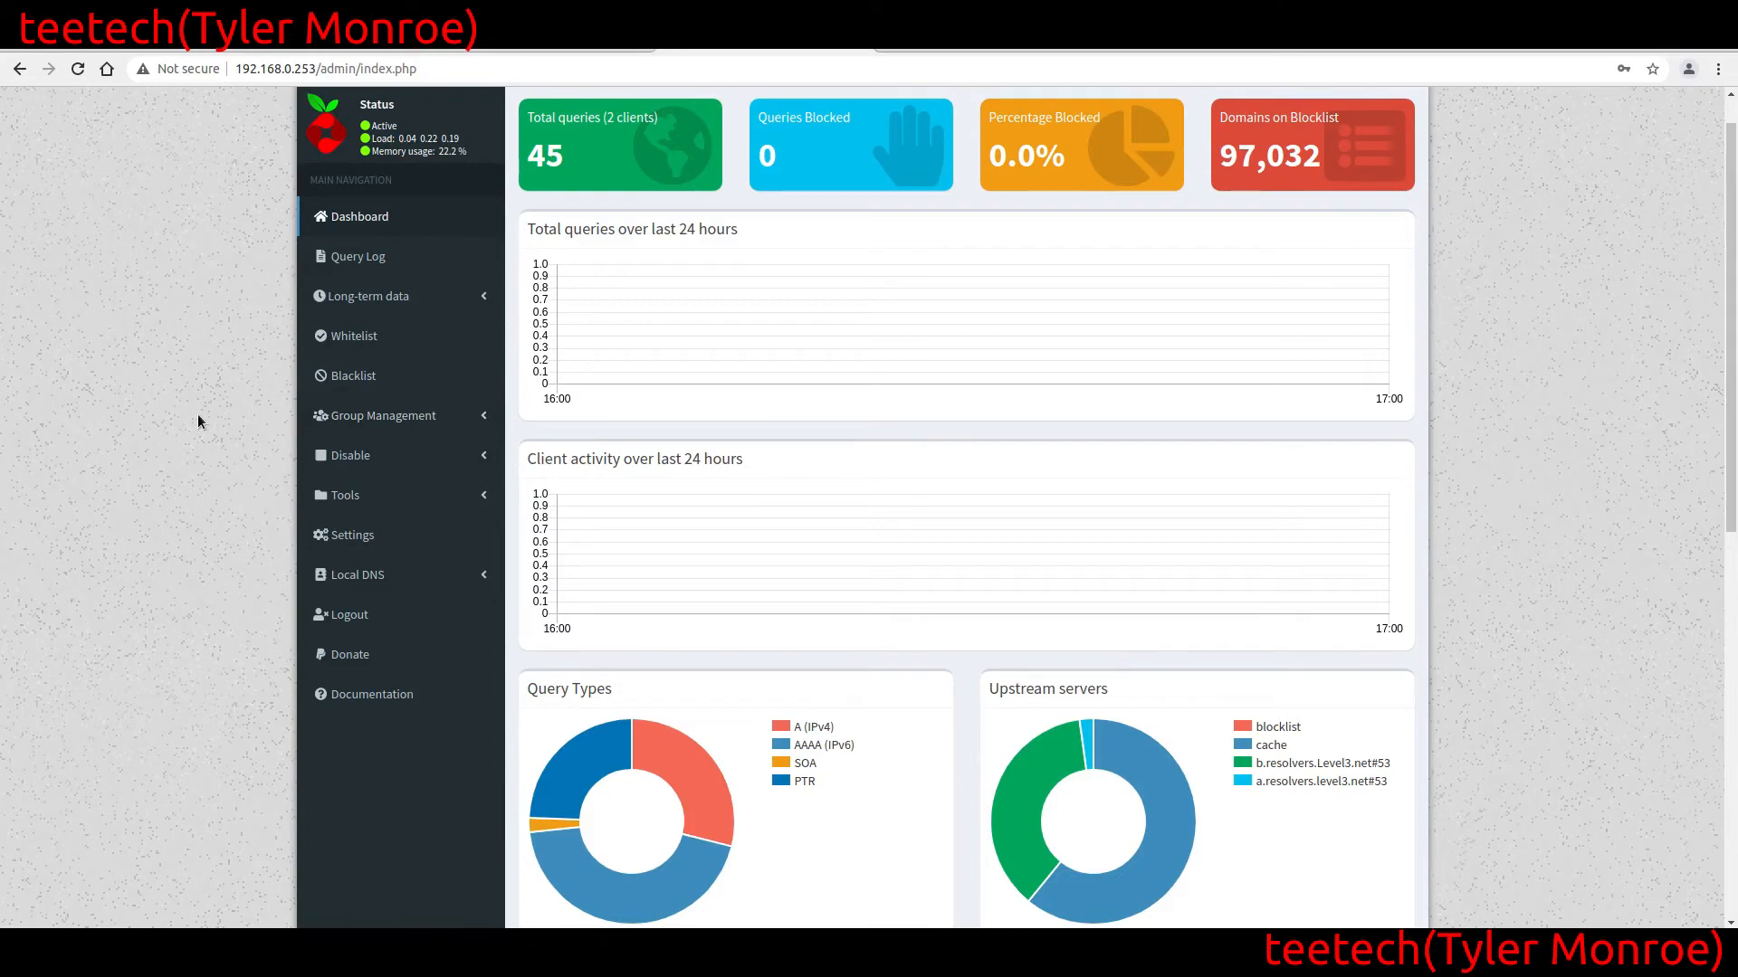
scroll(199, 421, "down", 7)
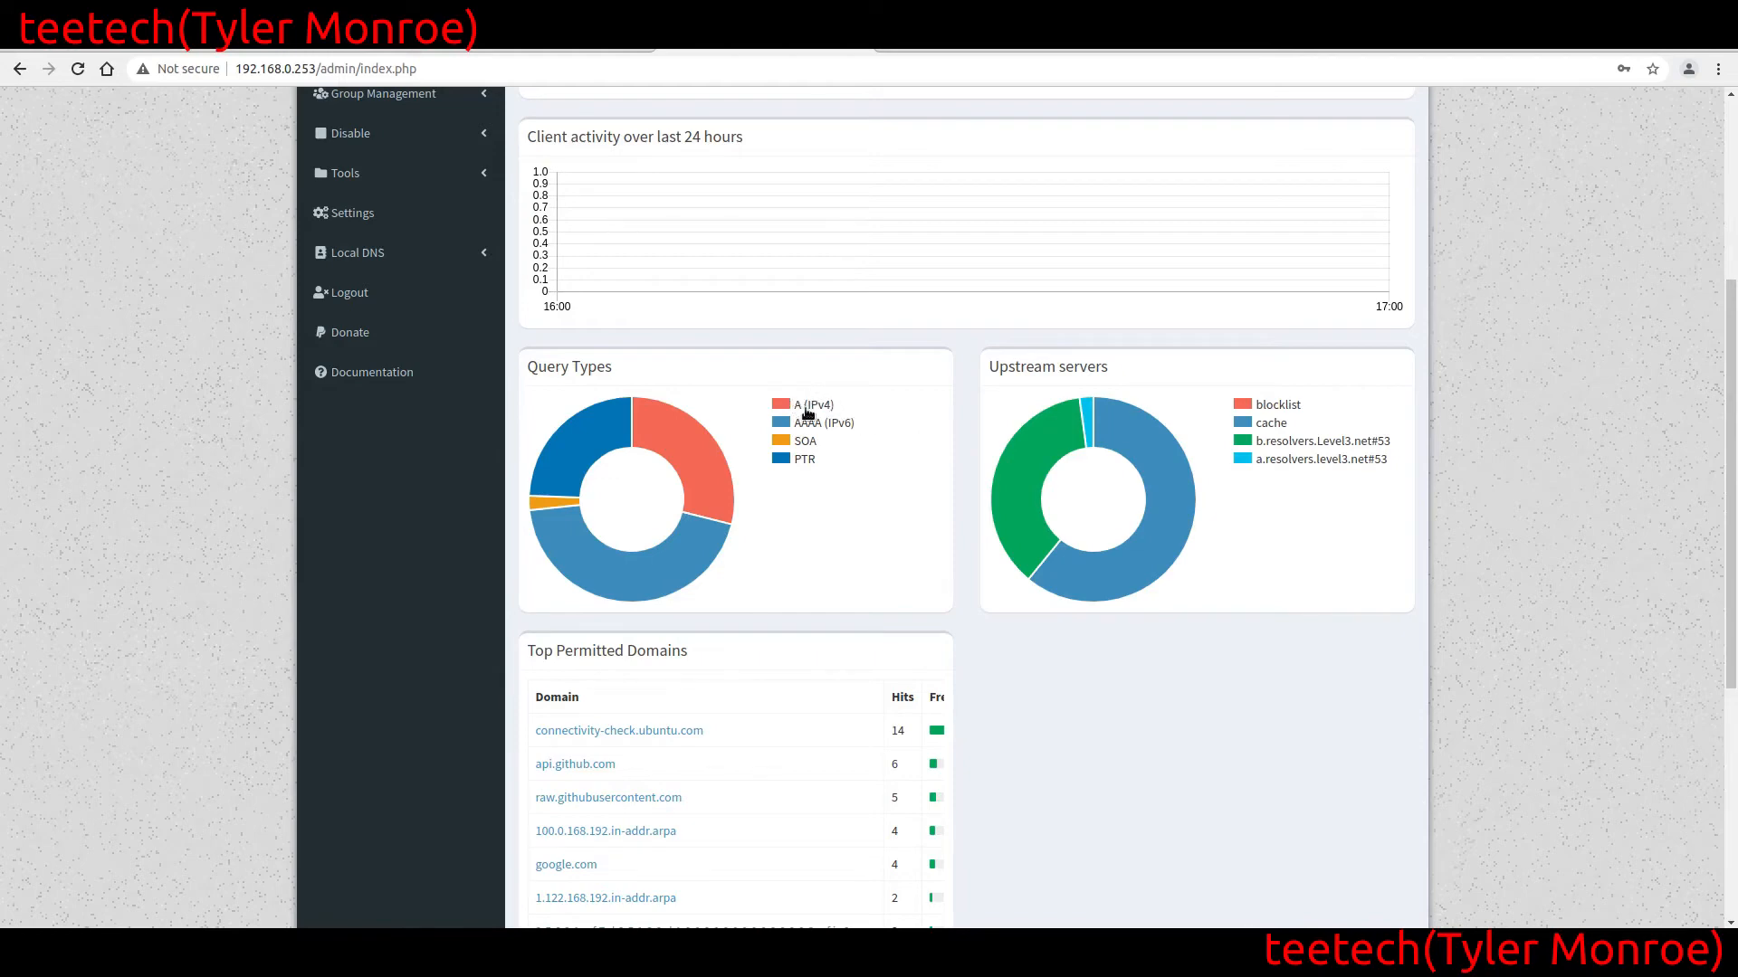
mouse_move(692, 434)
mouse_move(1040, 449)
mouse_move(1120, 431)
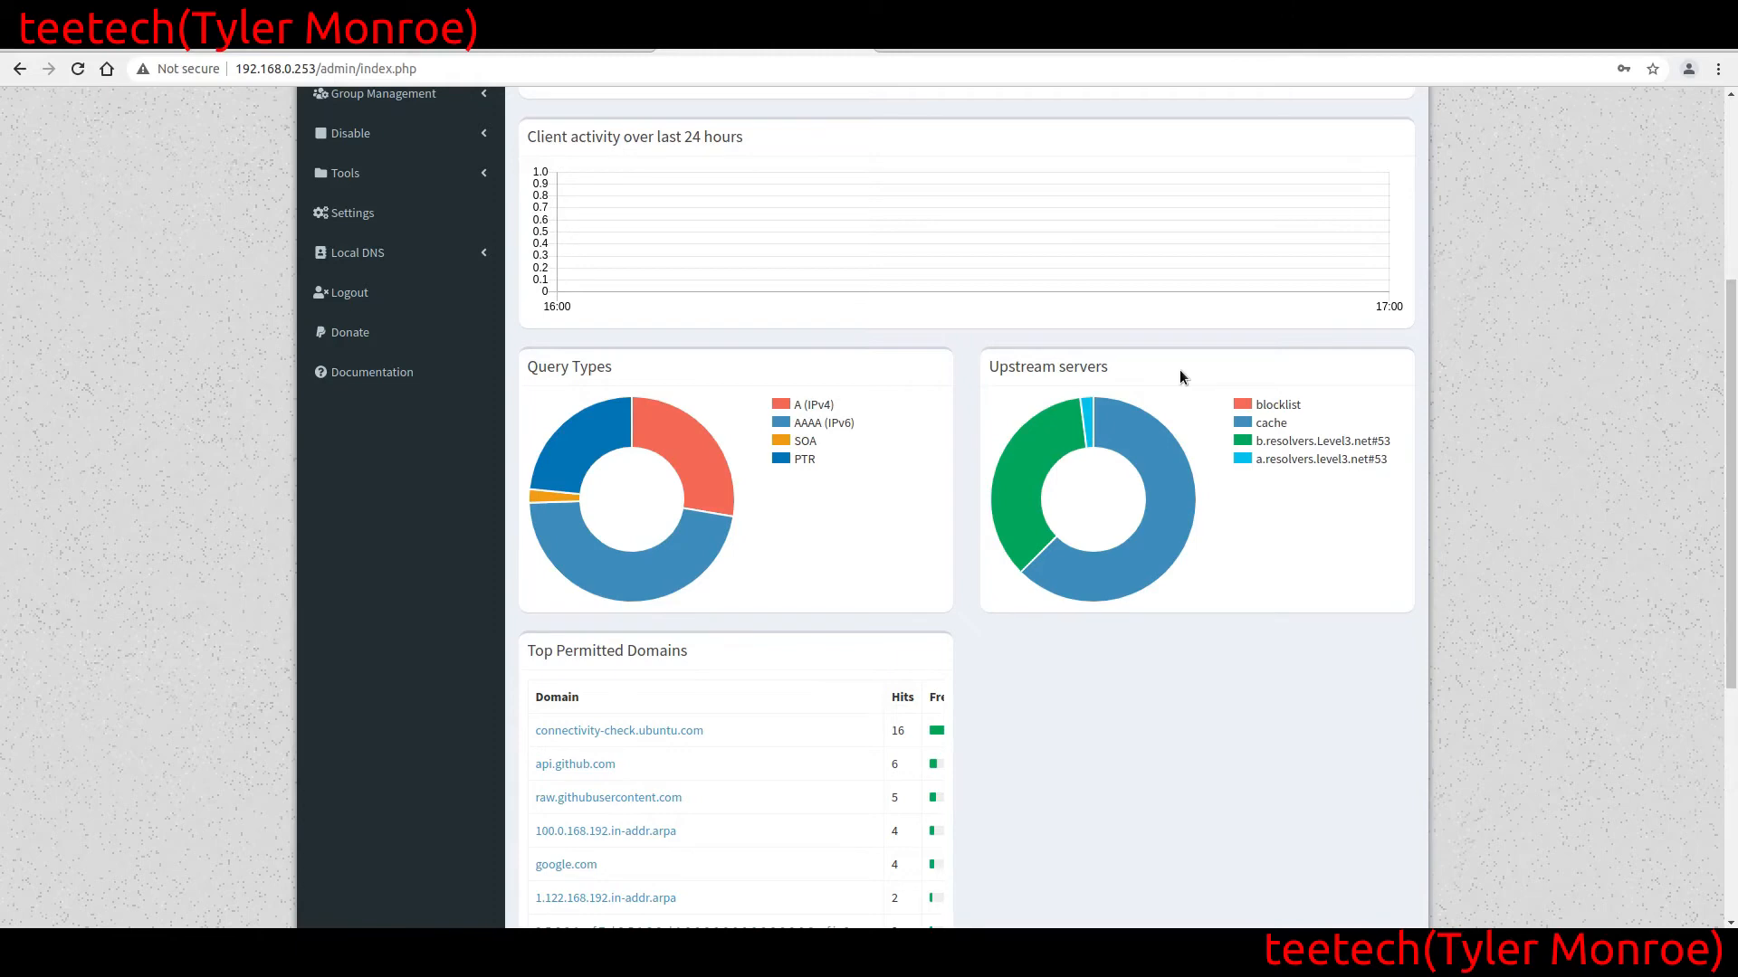
mouse_move(1184, 483)
scroll(173, 486, "down", 3)
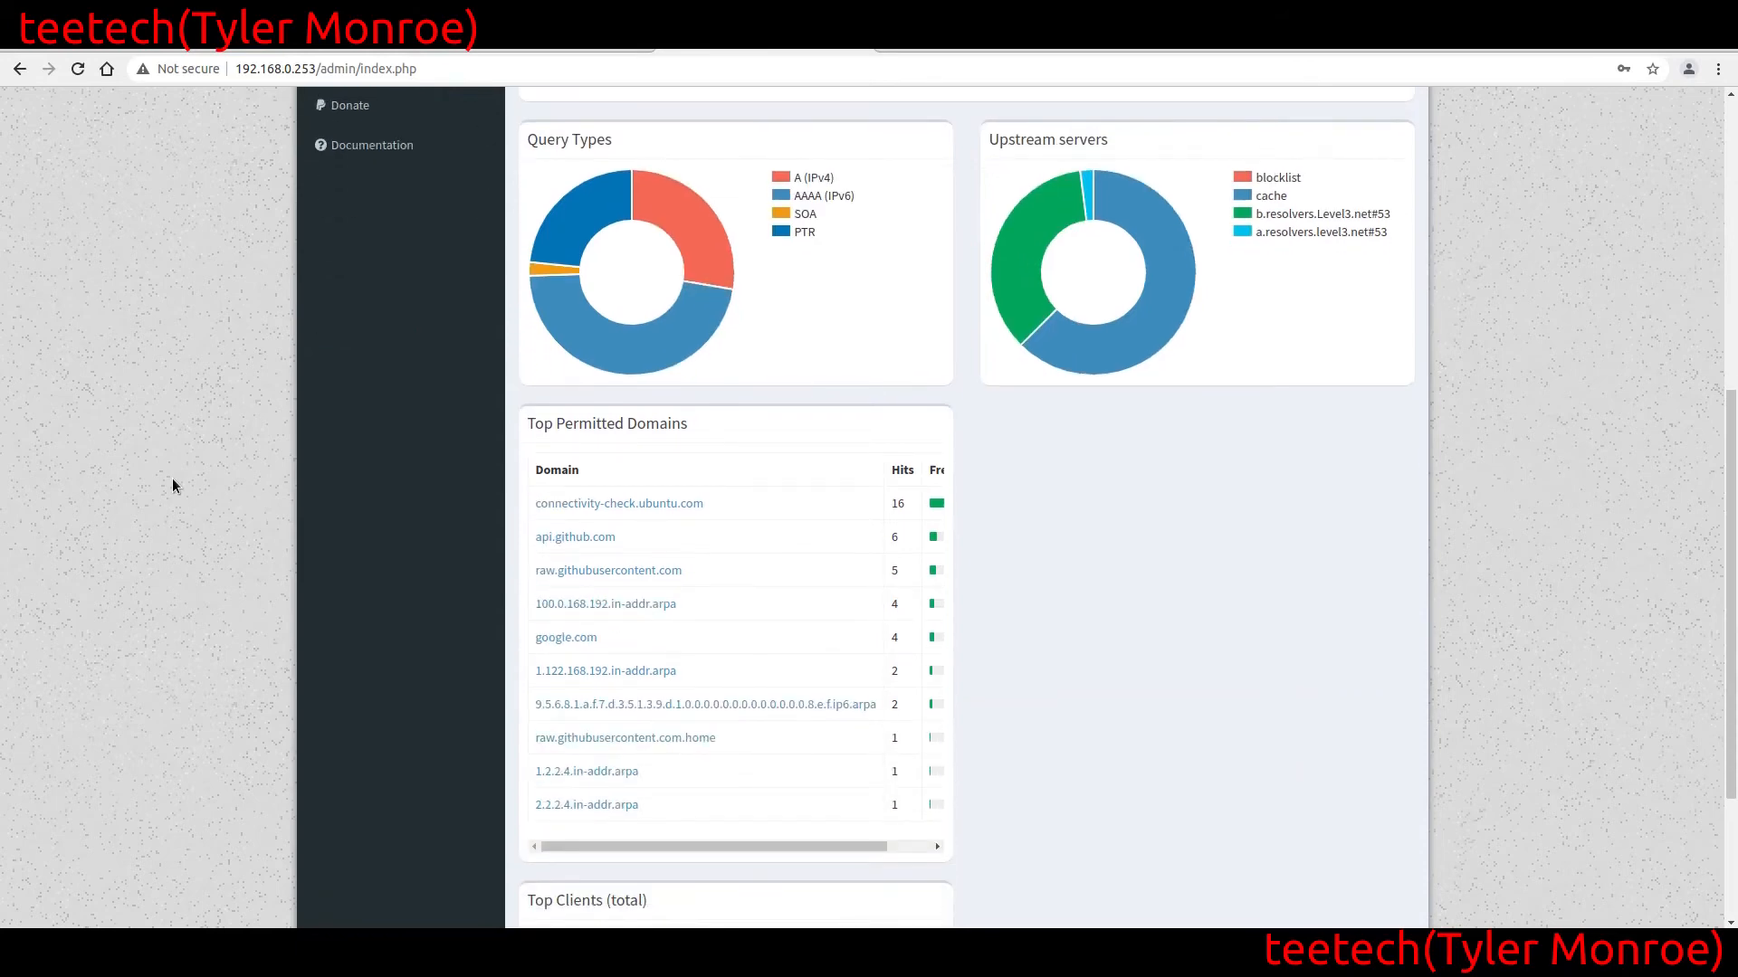
scroll(173, 486, "up", 2)
scroll(173, 486, "up", 5)
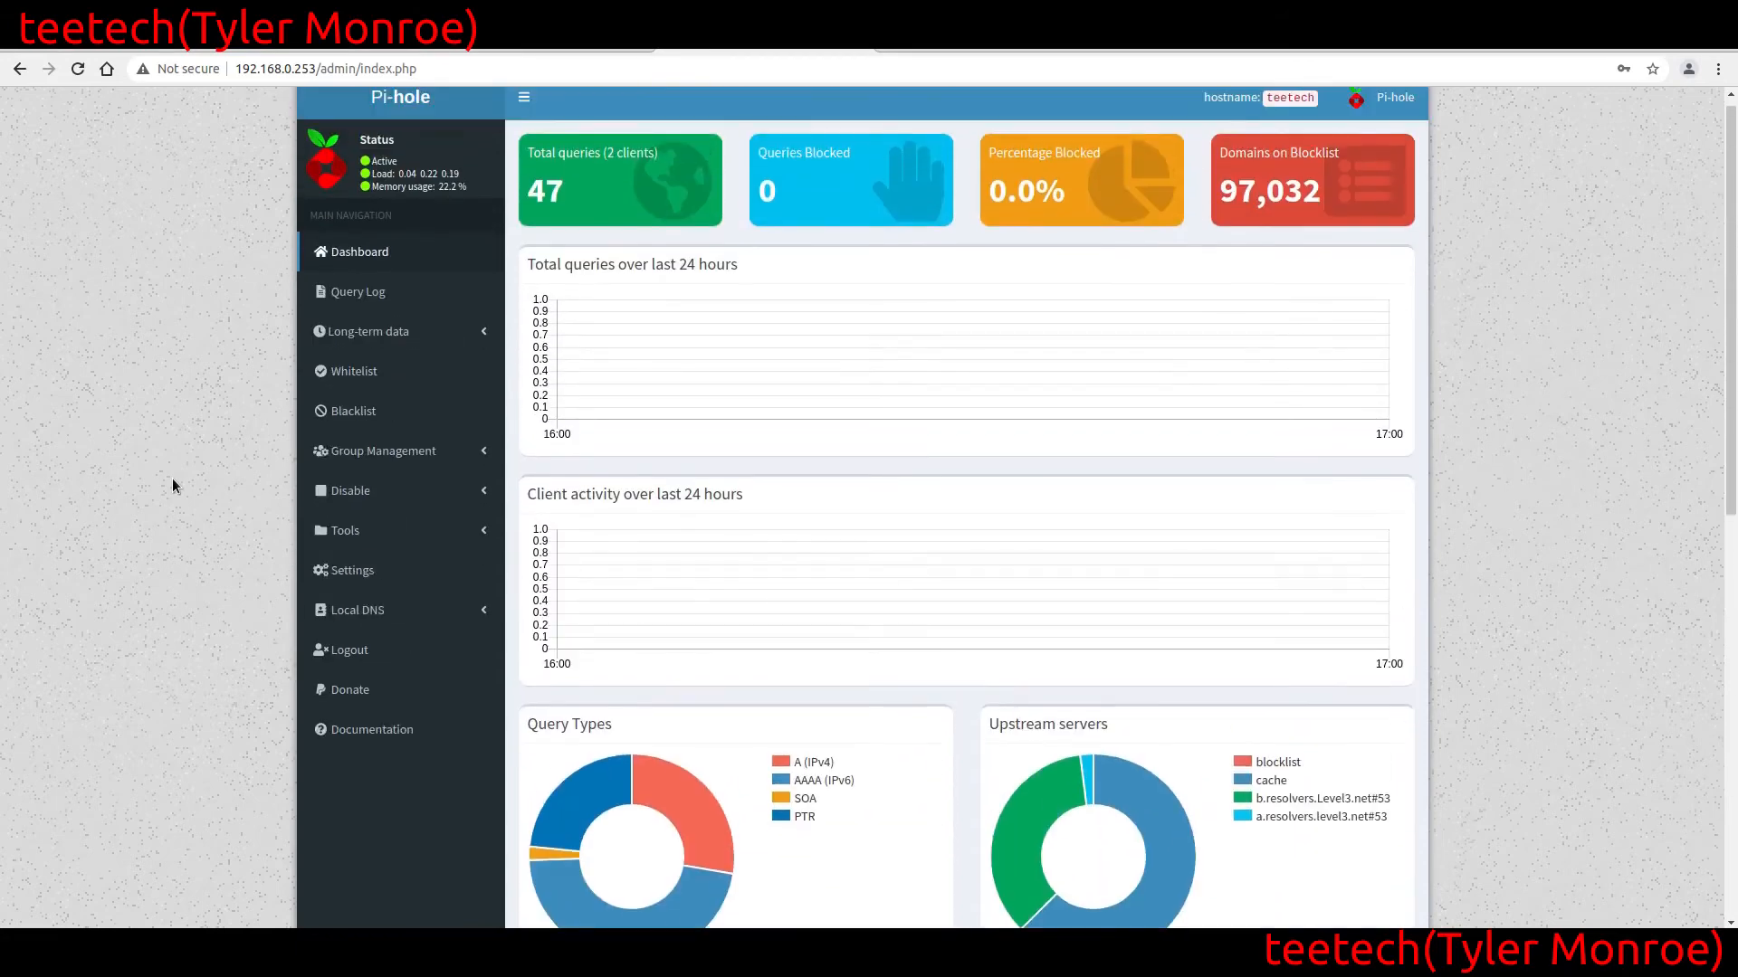
scroll(173, 486, "up", 1)
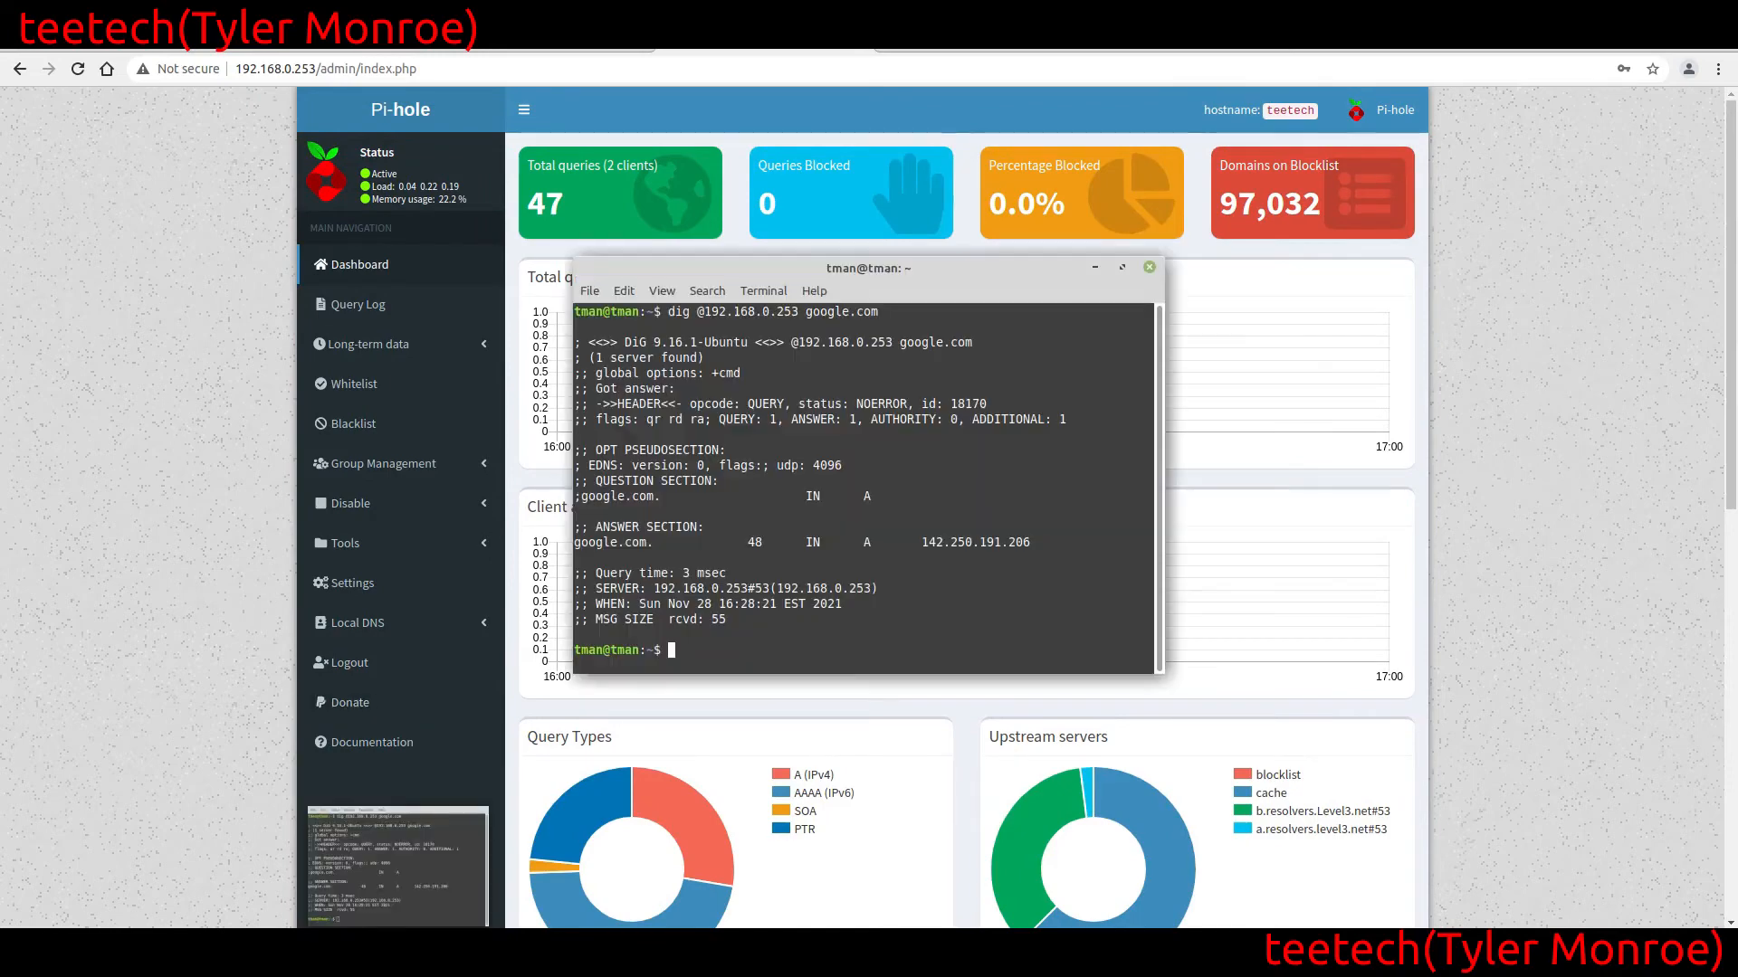
type("clear")
key("Return")
type("dig @1")
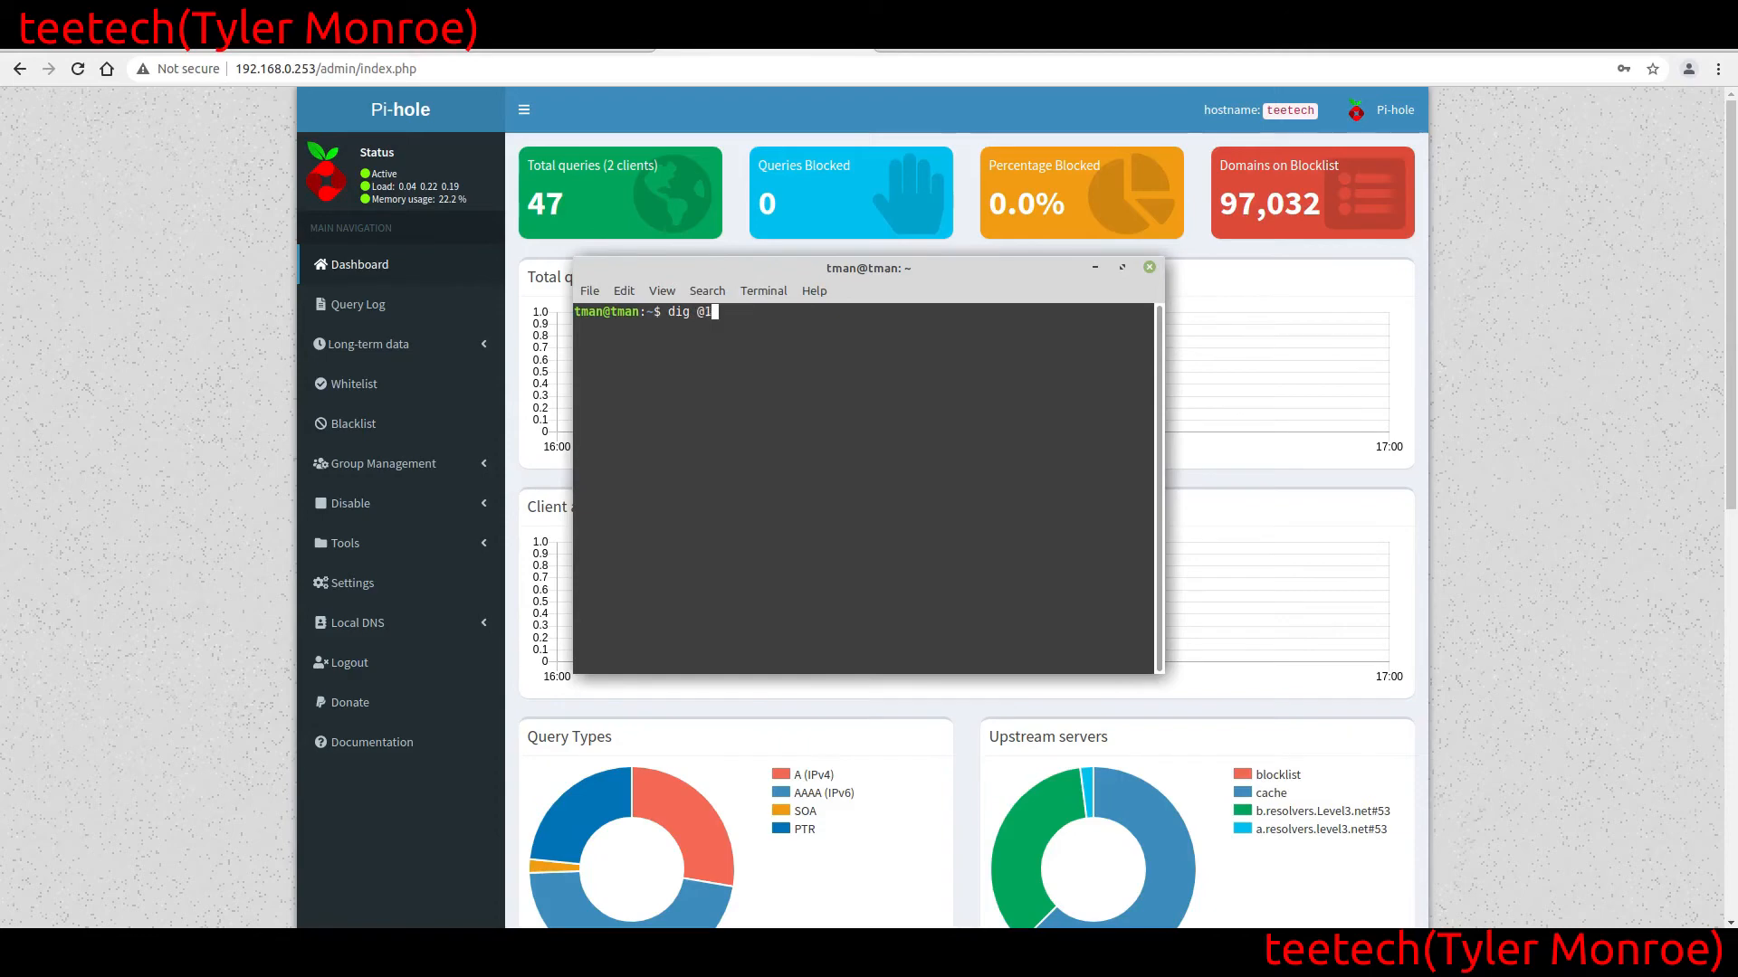
type("92.168.0.253 yahoo.com")
key("Return")
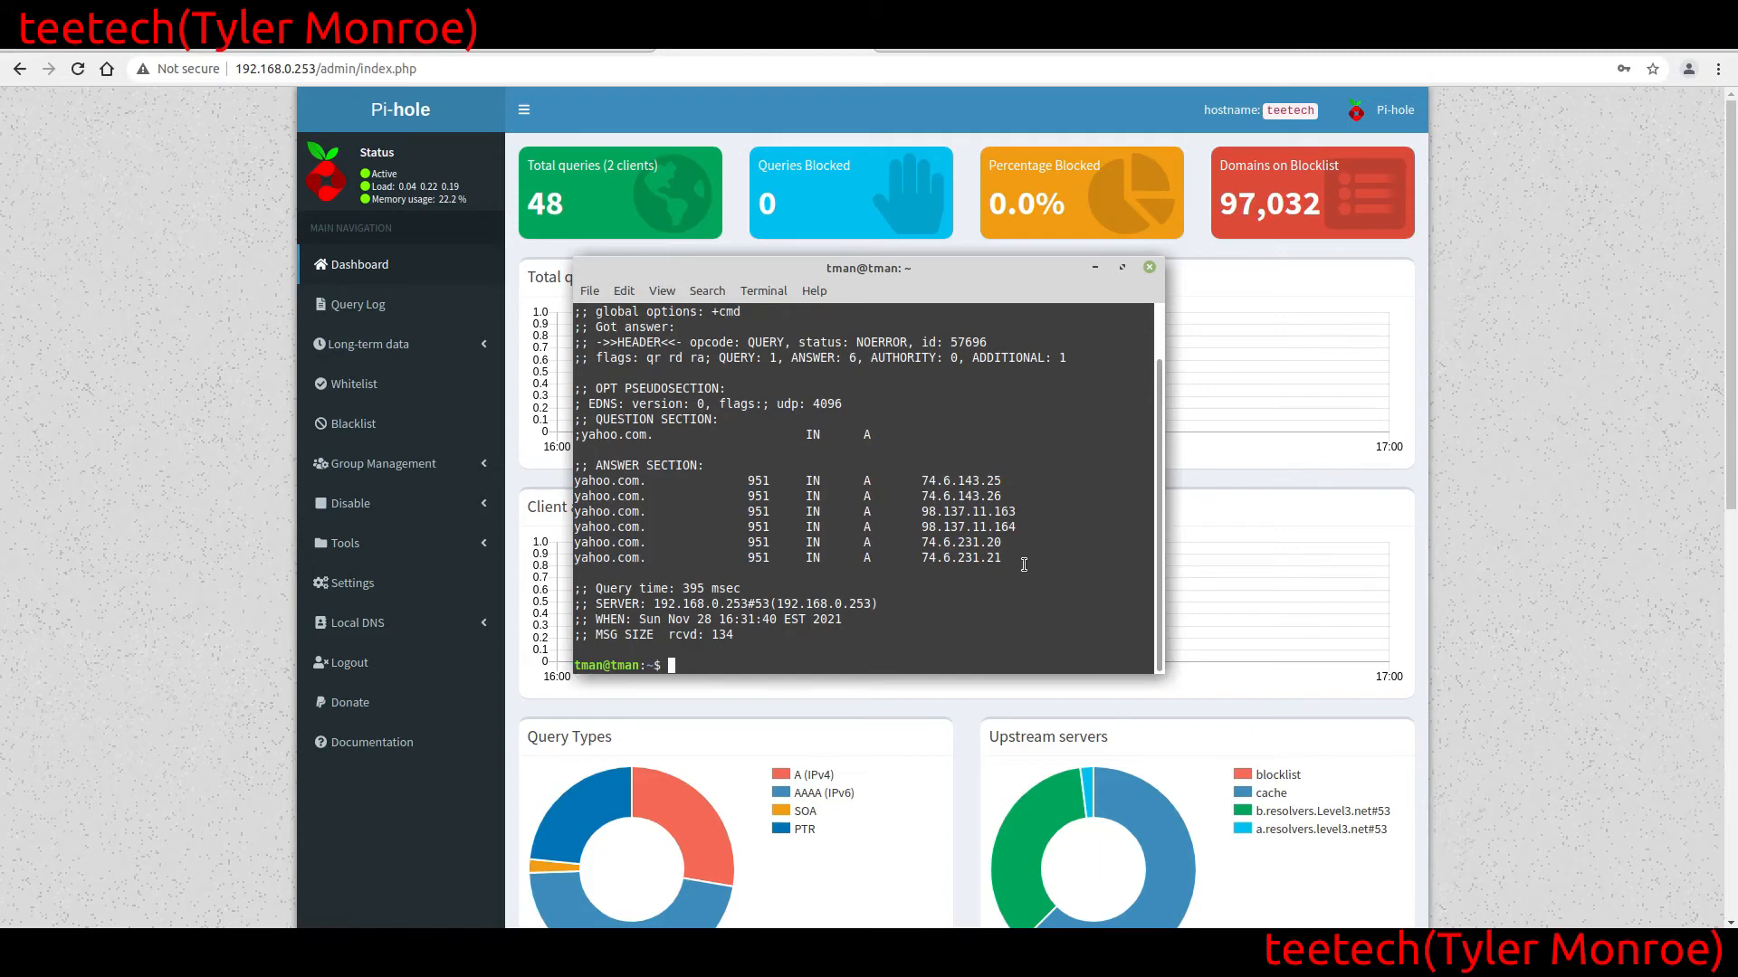
Return to the Pi-hole web interface and examine the yahoo.com entry in the Query Log
left_click(27, 443)
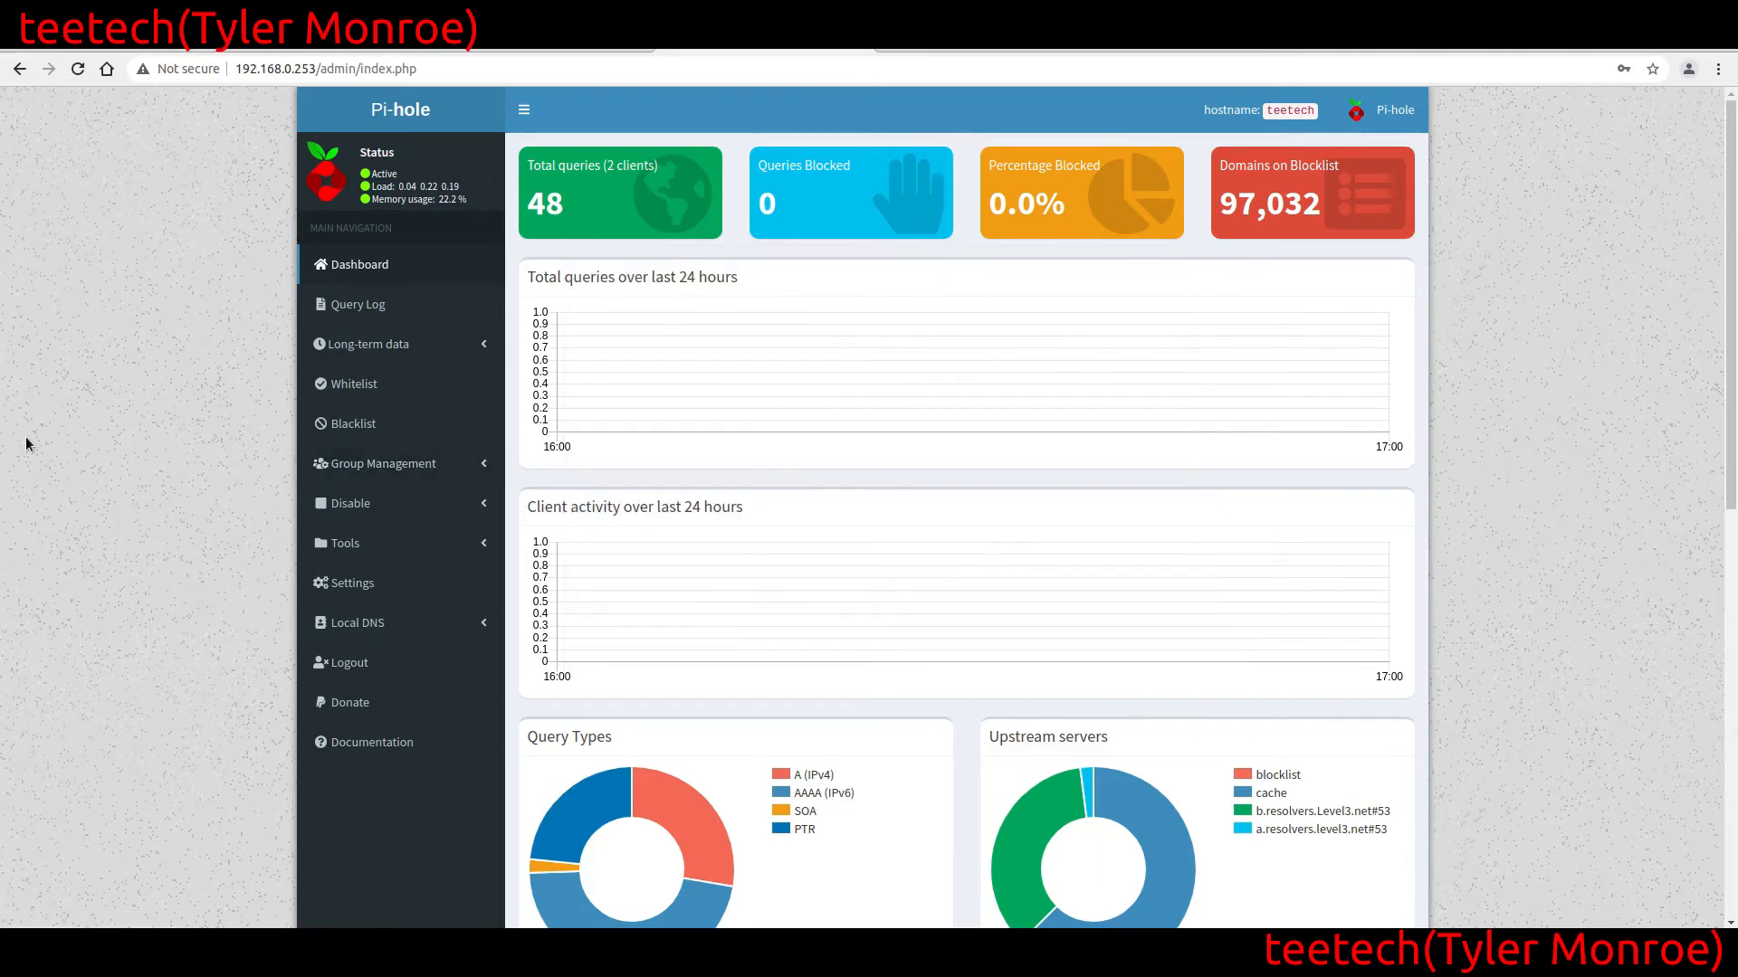
left_click(367, 313)
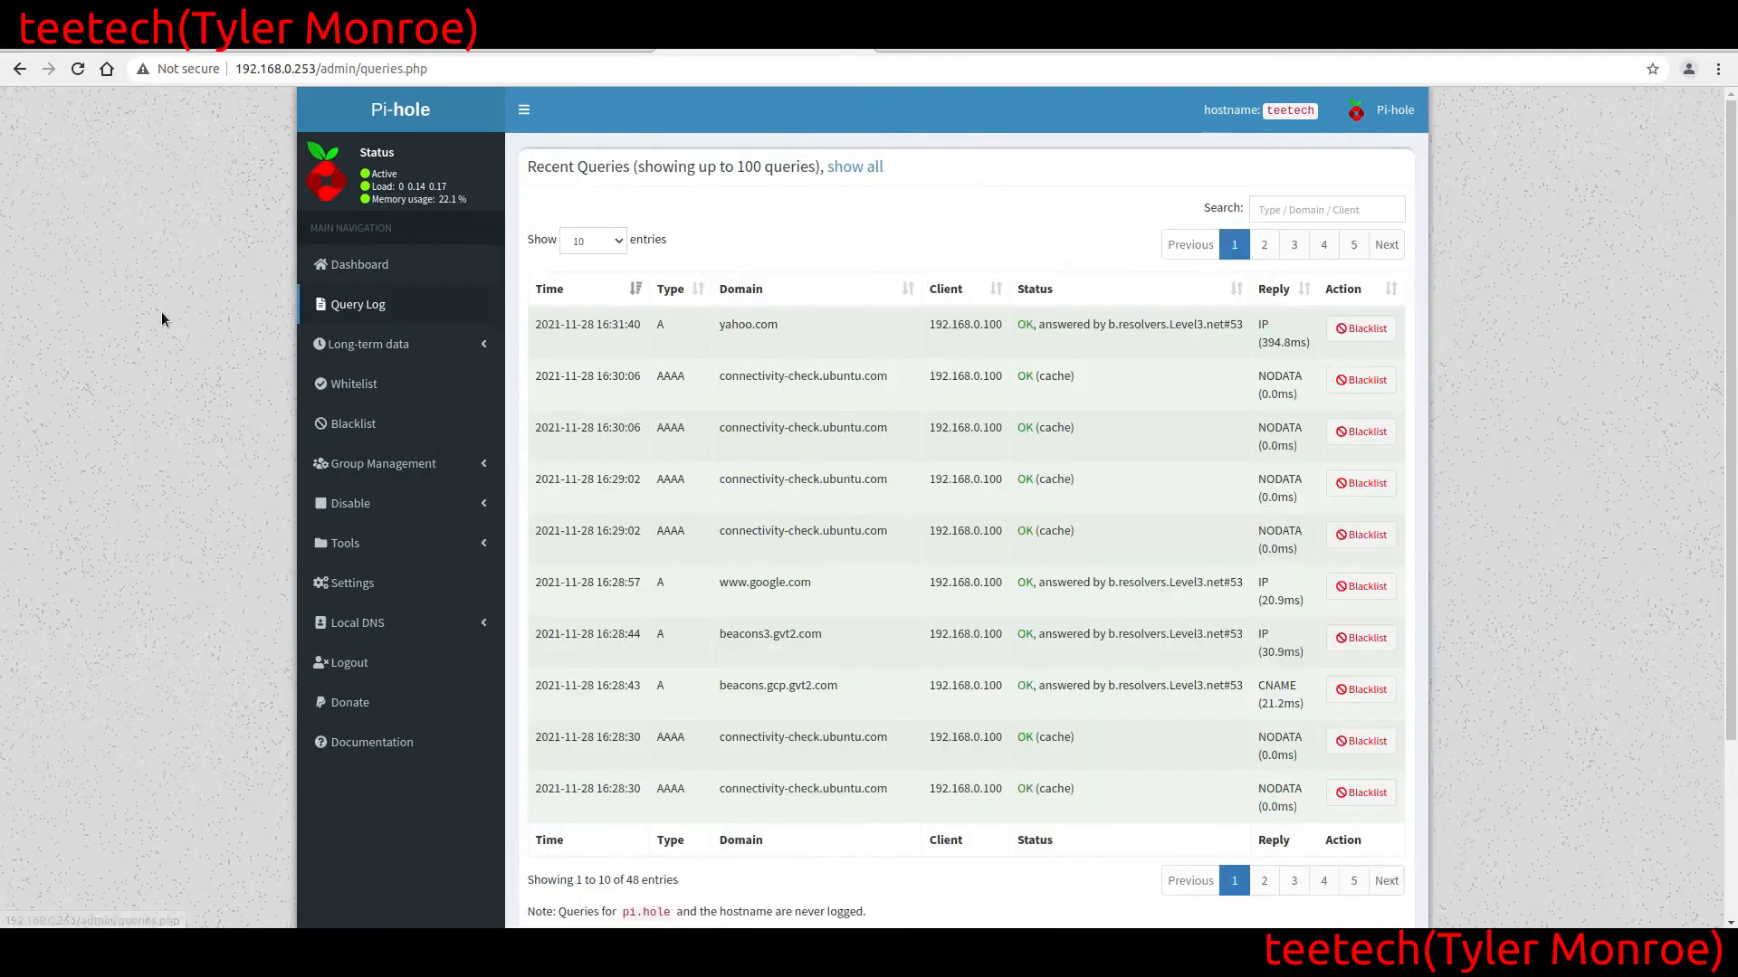
scroll(161, 311, "down", 3)
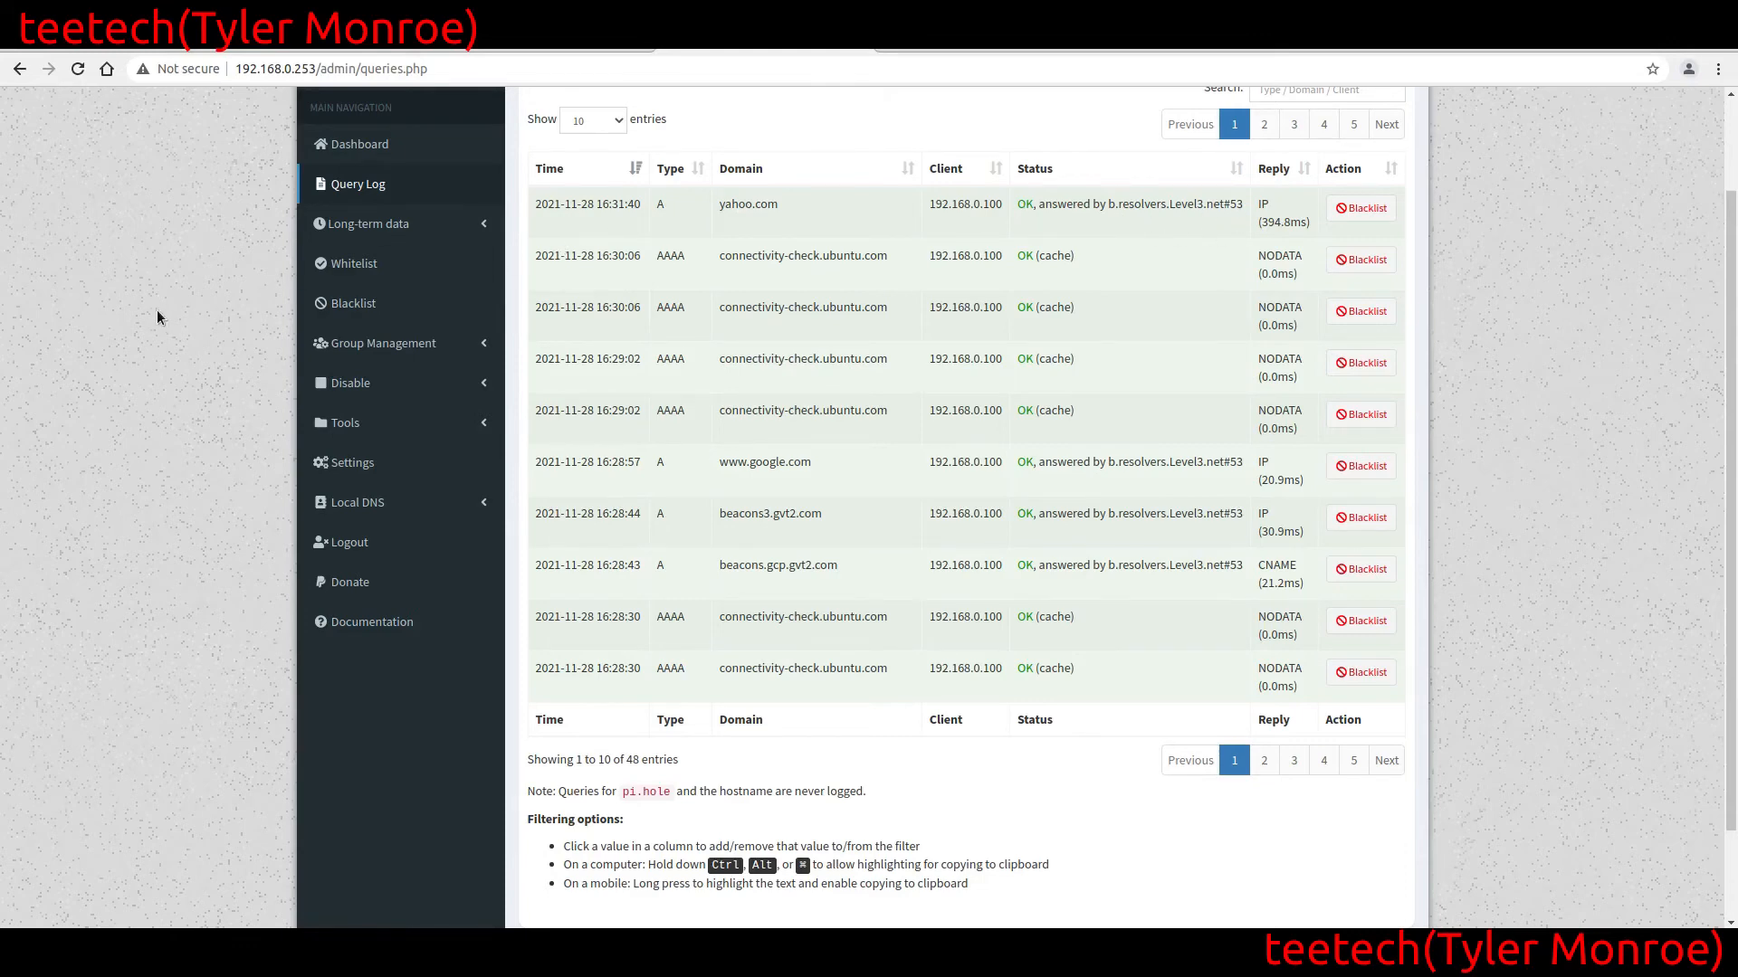
Repeat the yahoo.com dig lookup against 192.168.0.253 in the local terminal
left_click(396, 959)
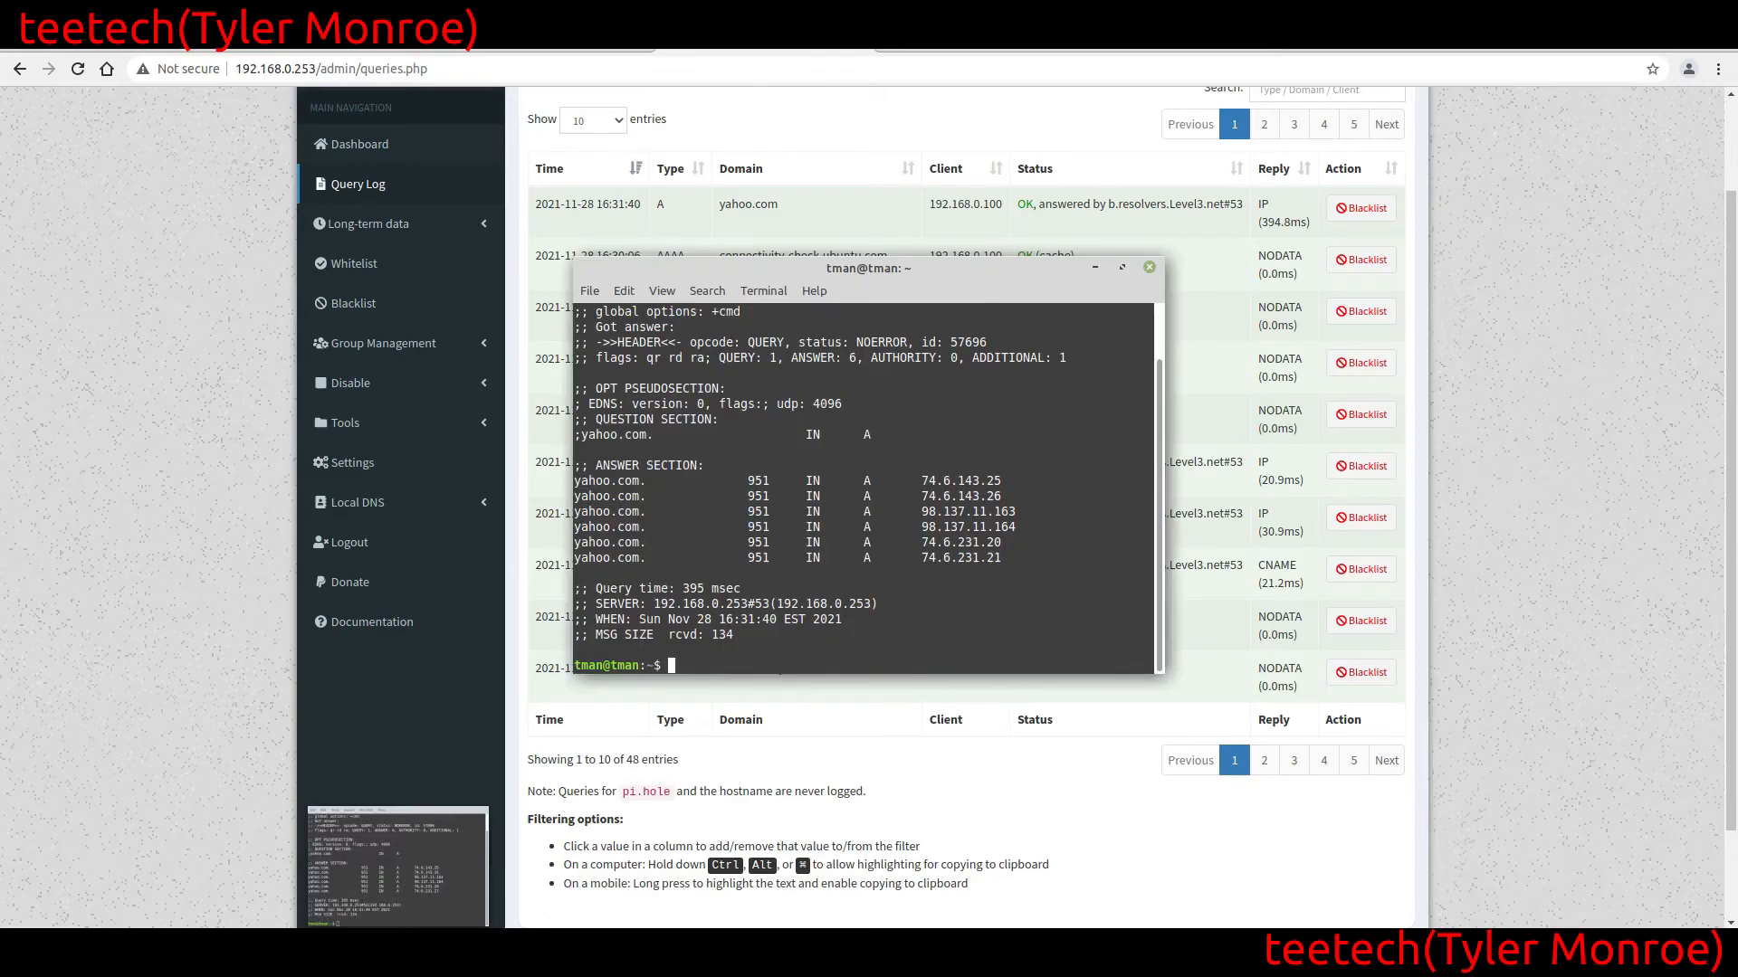
key("Up")
key("Return")
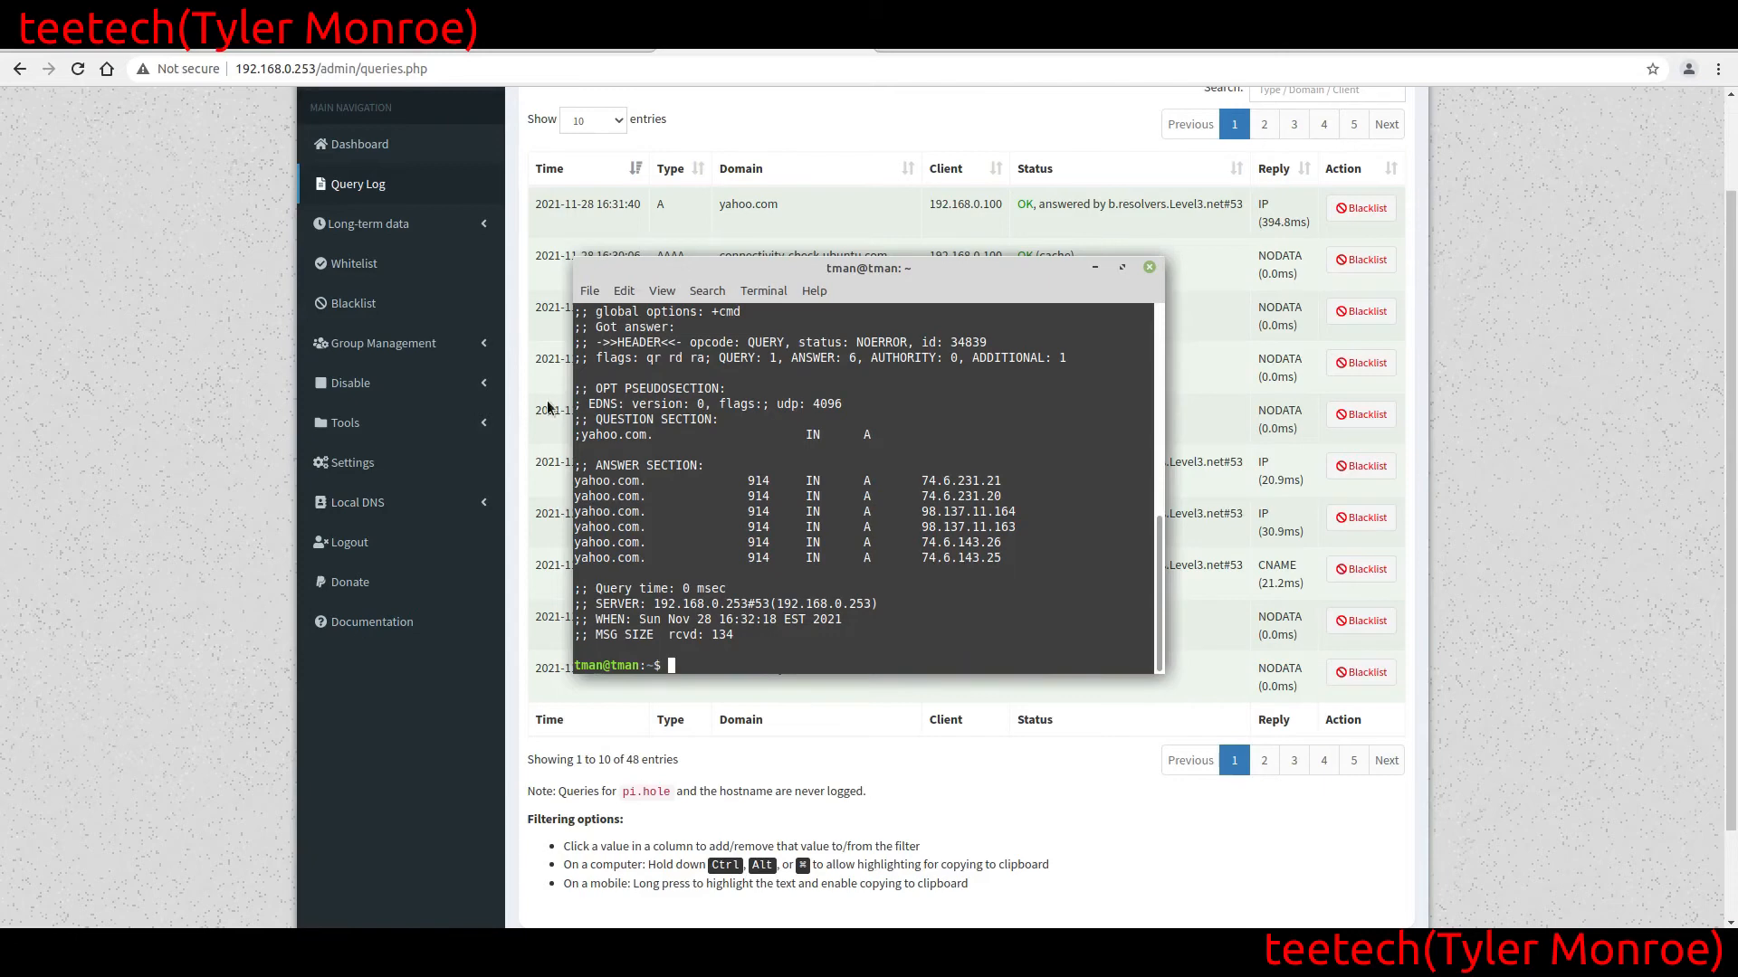
Reload the Query Log in the browser to check the repeated yahoo.com lookup, and review the dashboard charts
left_click(129, 389)
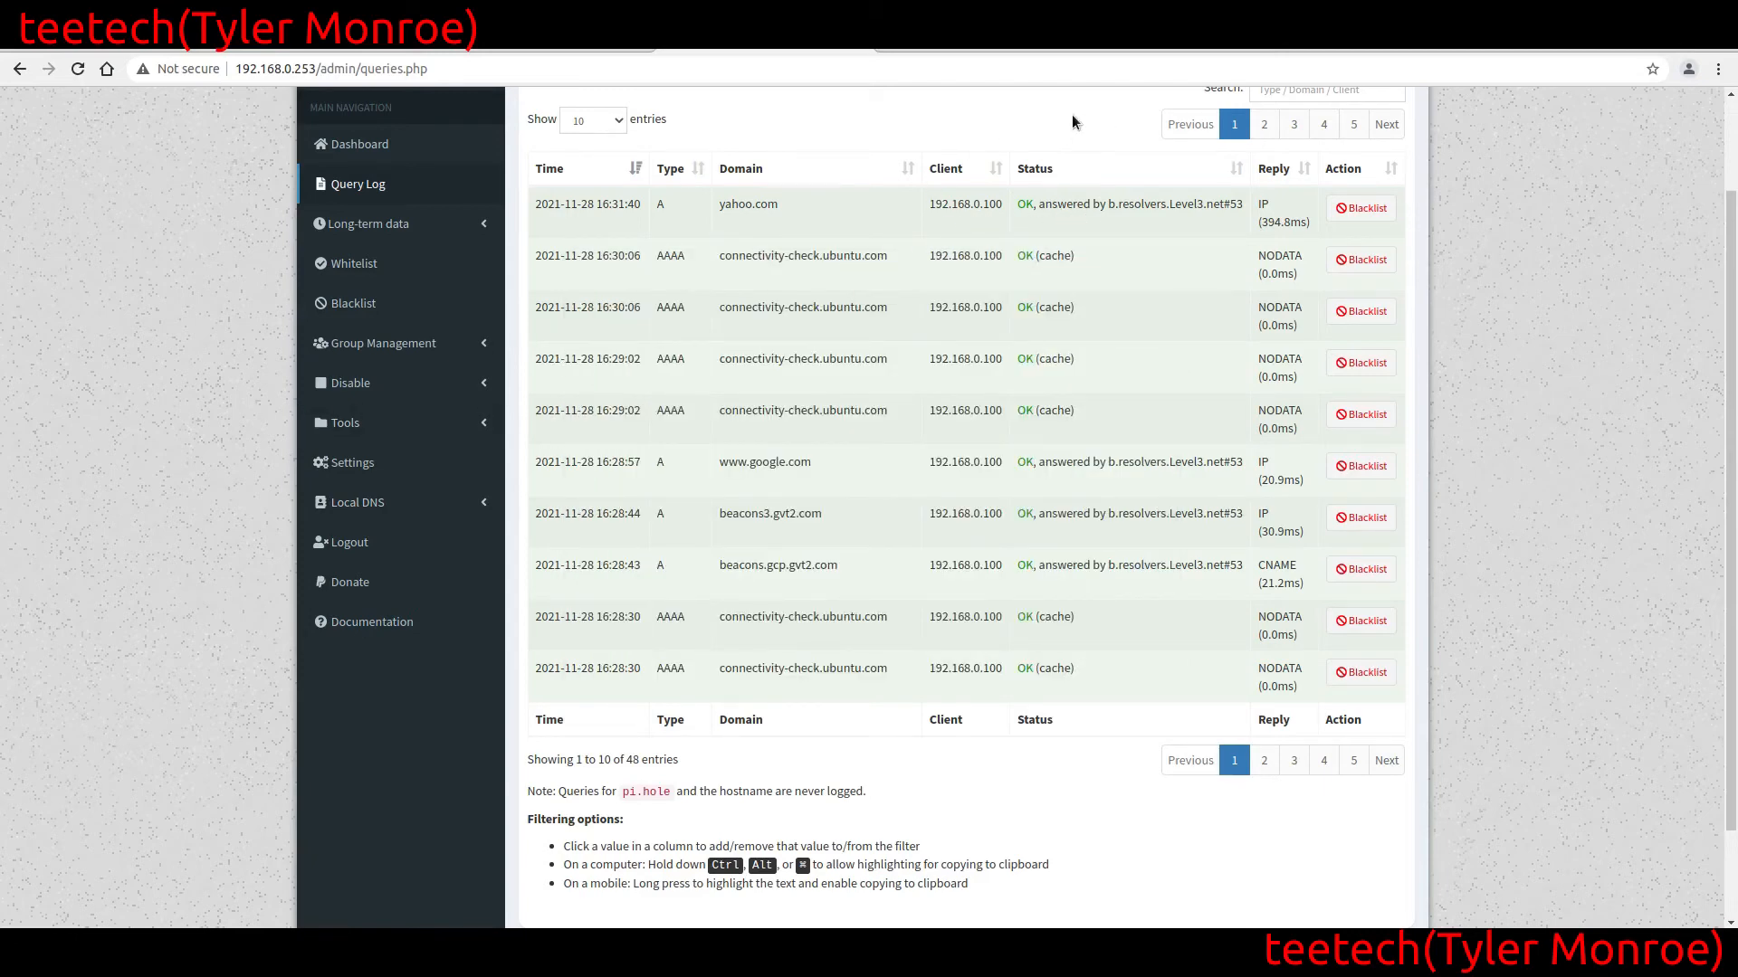
left_click(356, 152)
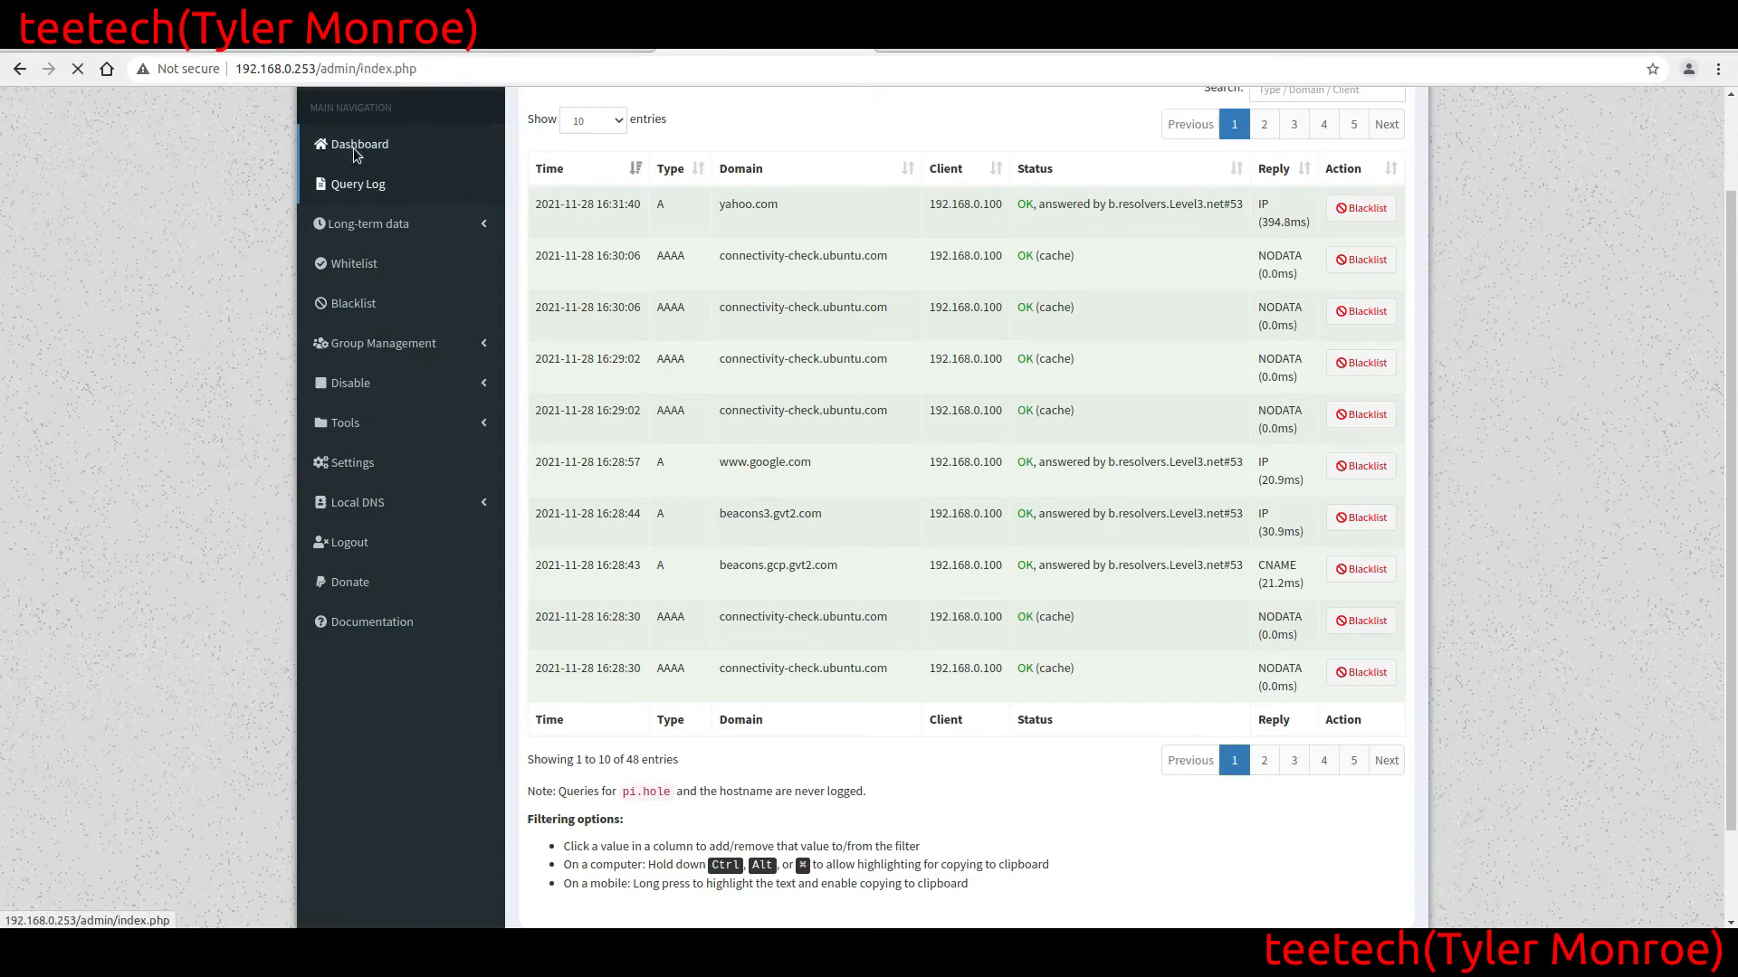
left_click(362, 305)
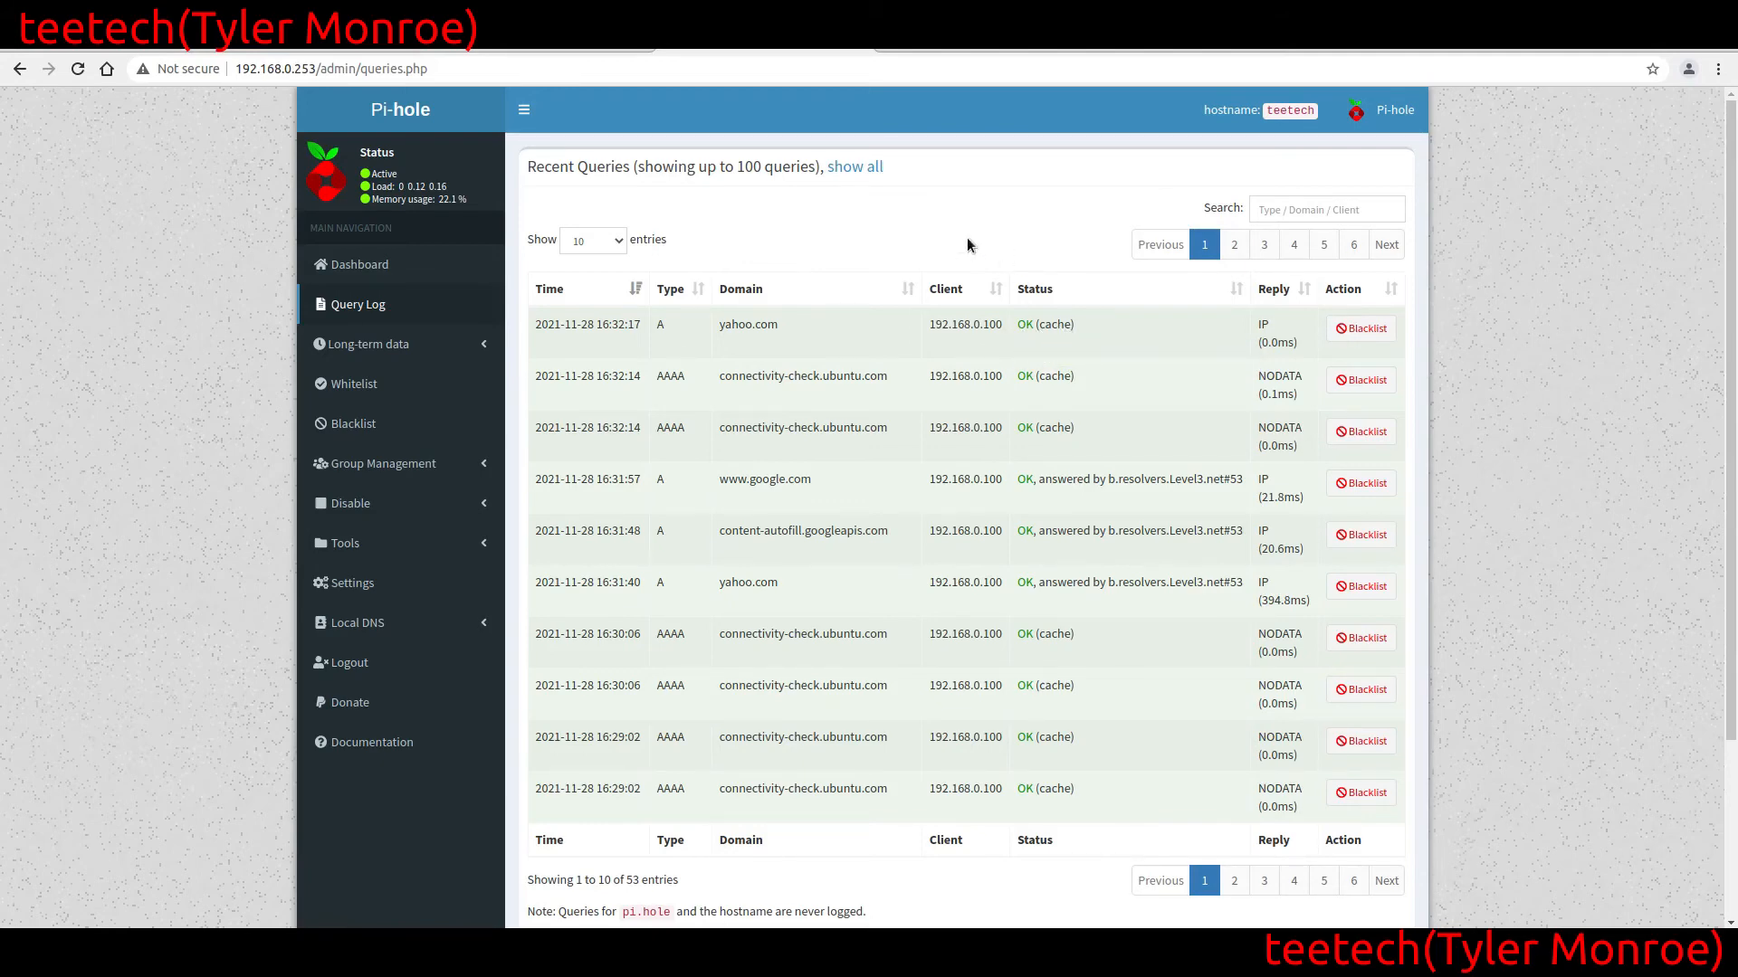
left_click(399, 271)
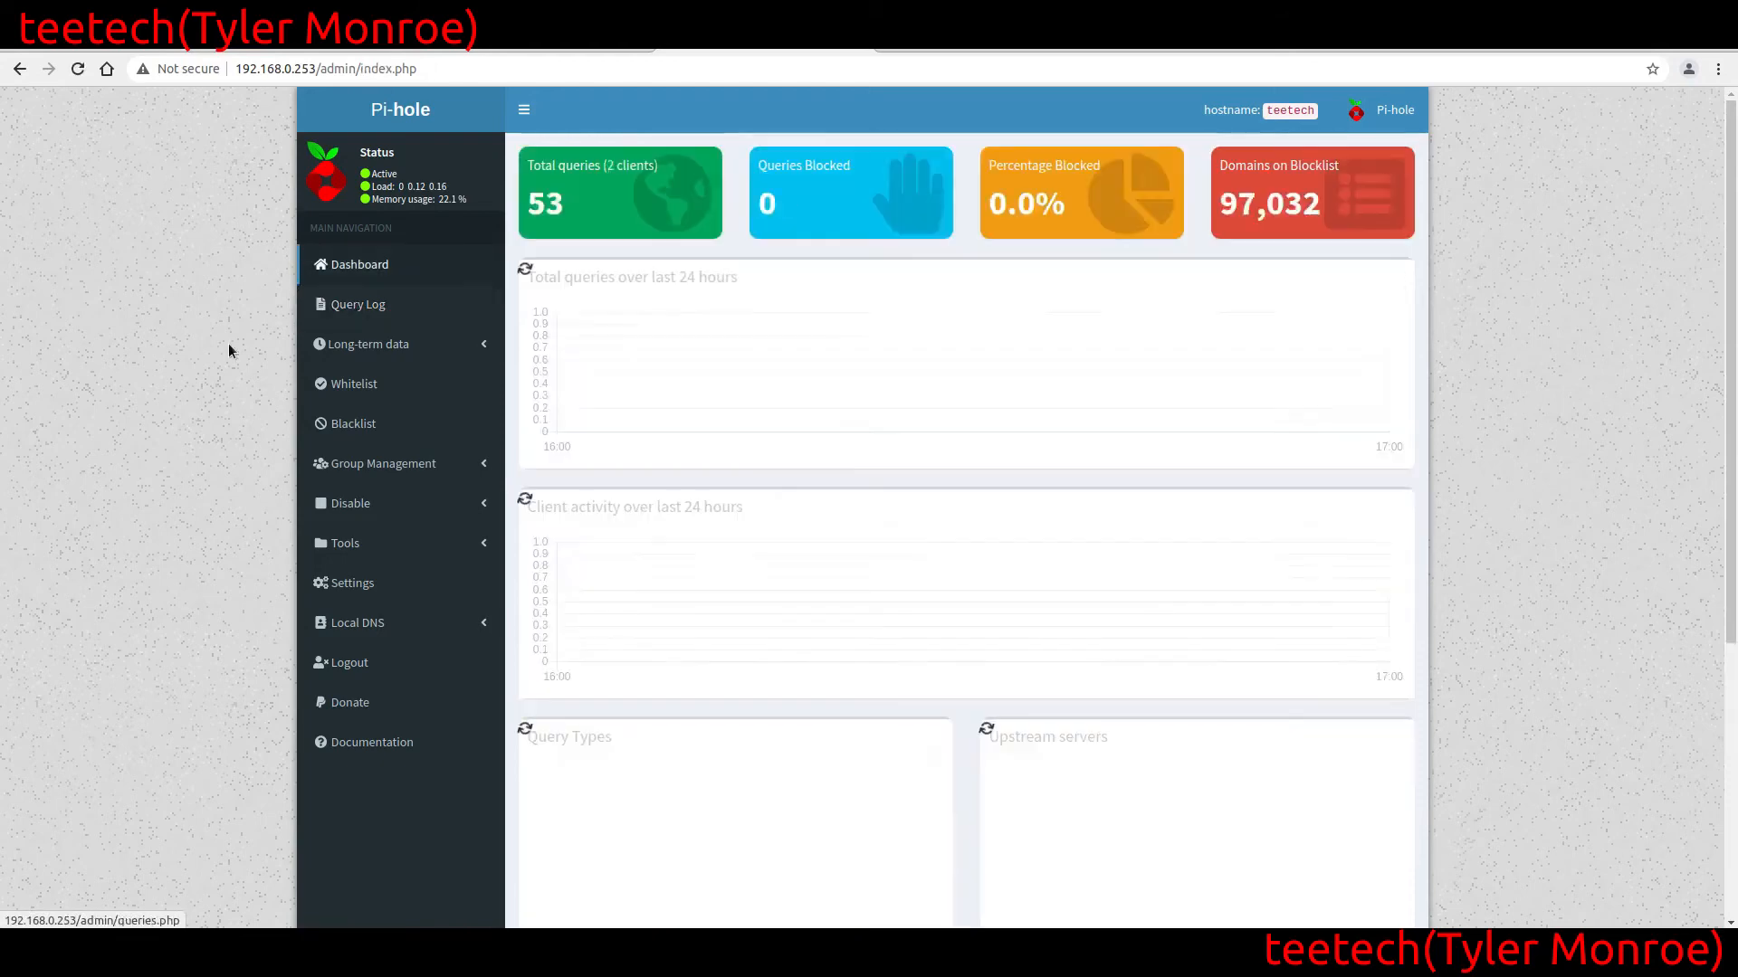
scroll(230, 351, "down", 3)
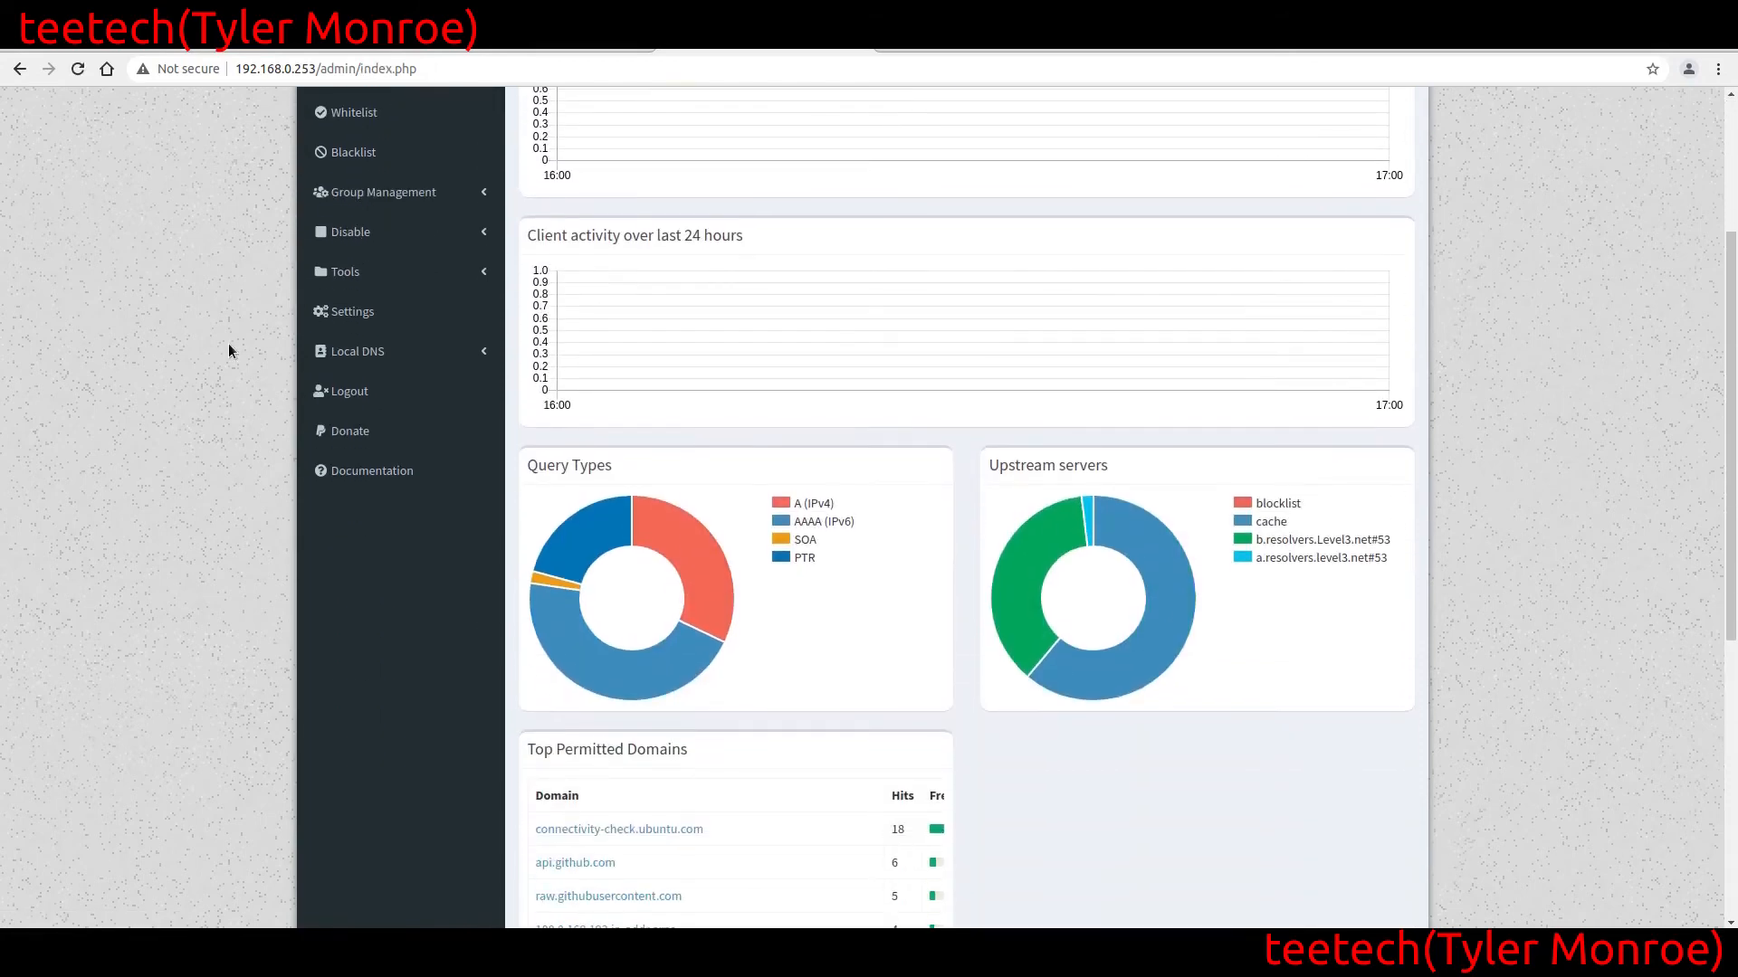
Examine the Query Types and Upstream servers charts and the query totals on the dashboard
mouse_move(1130, 558)
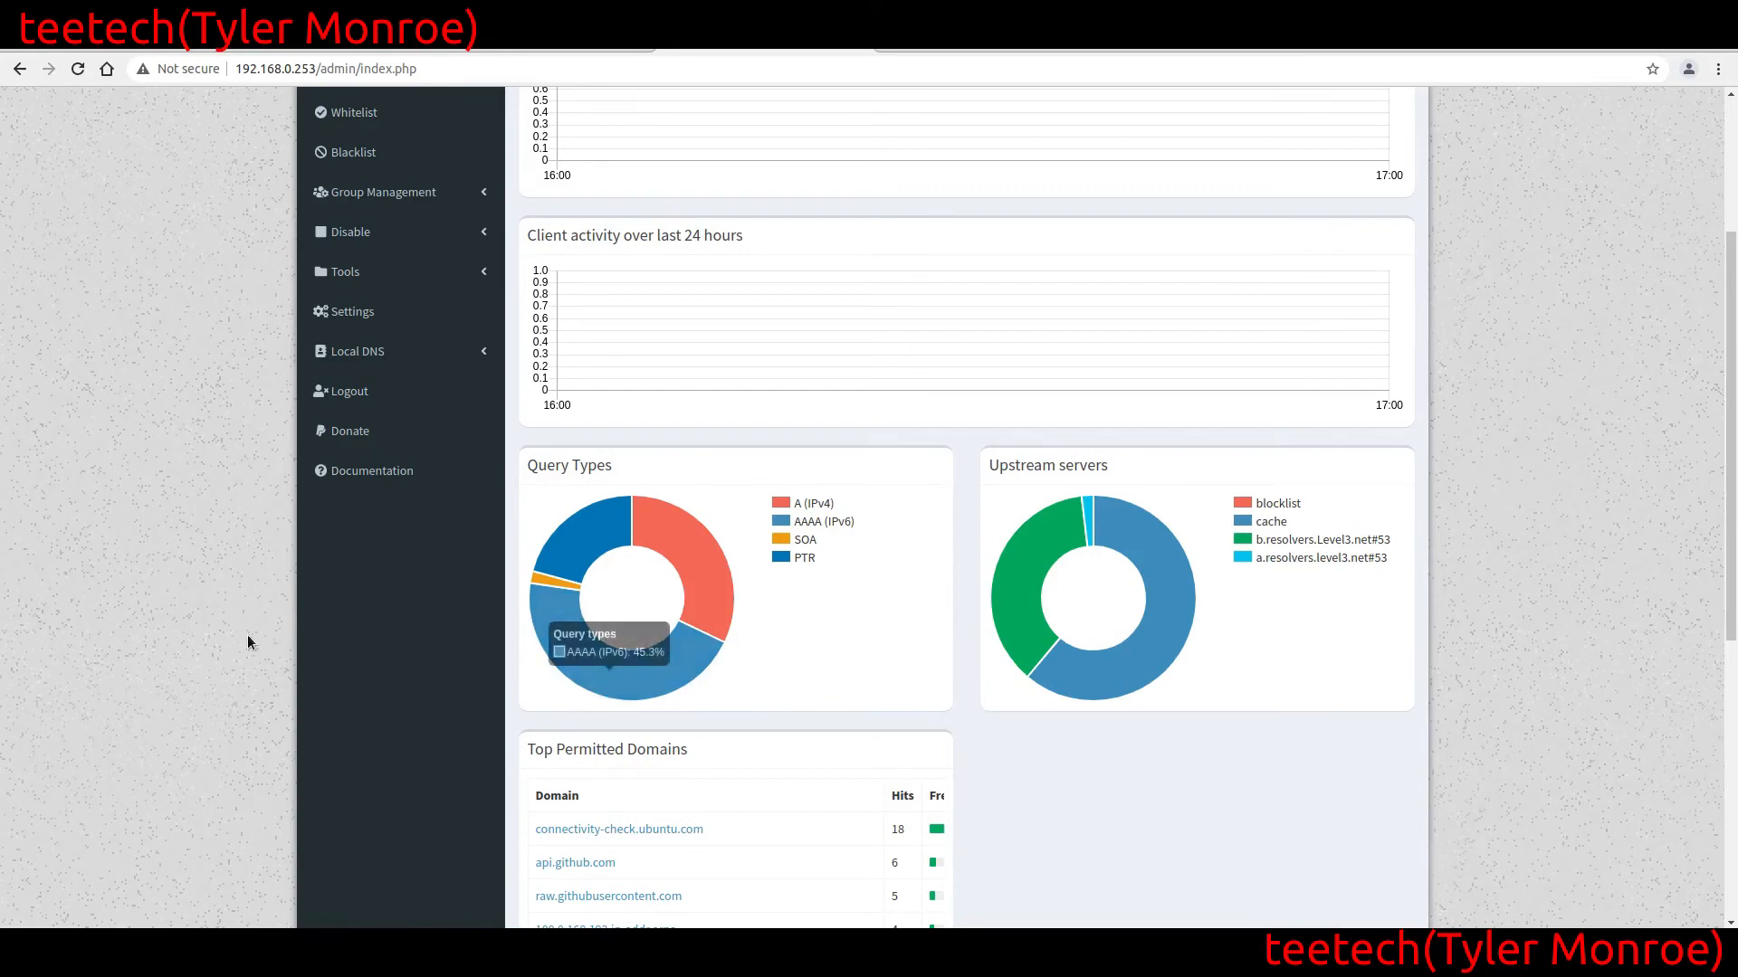
scroll(105, 537, "up", 2)
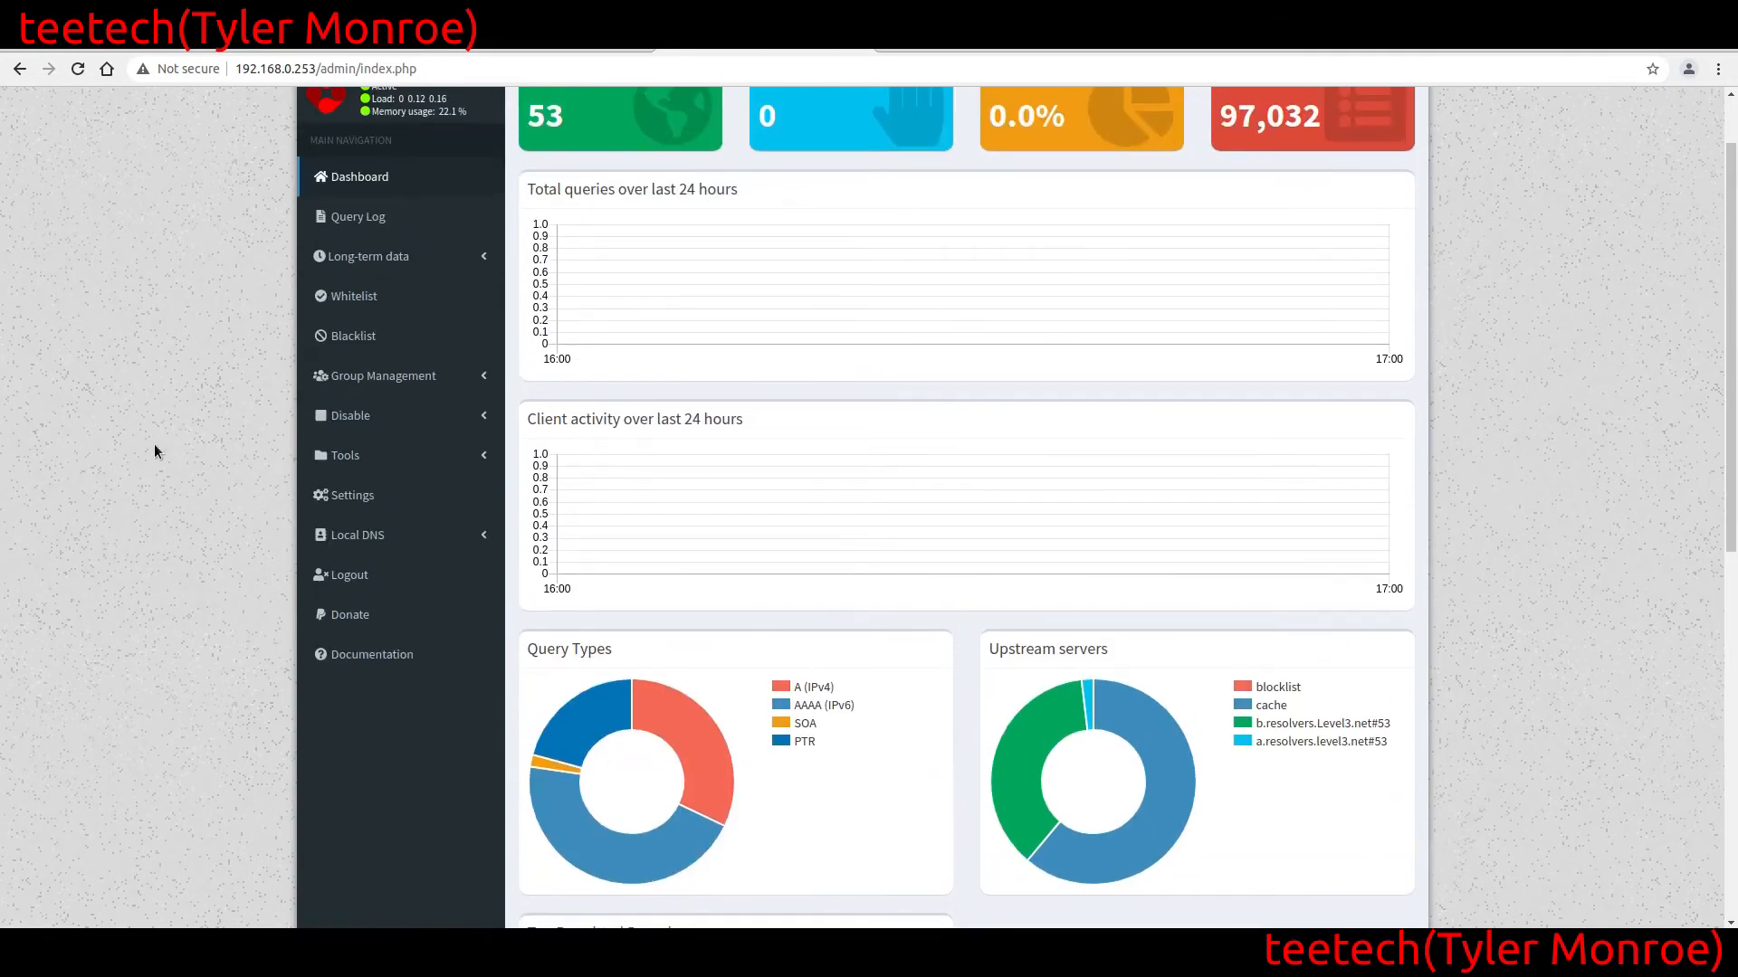
scroll(154, 443, "down", 1)
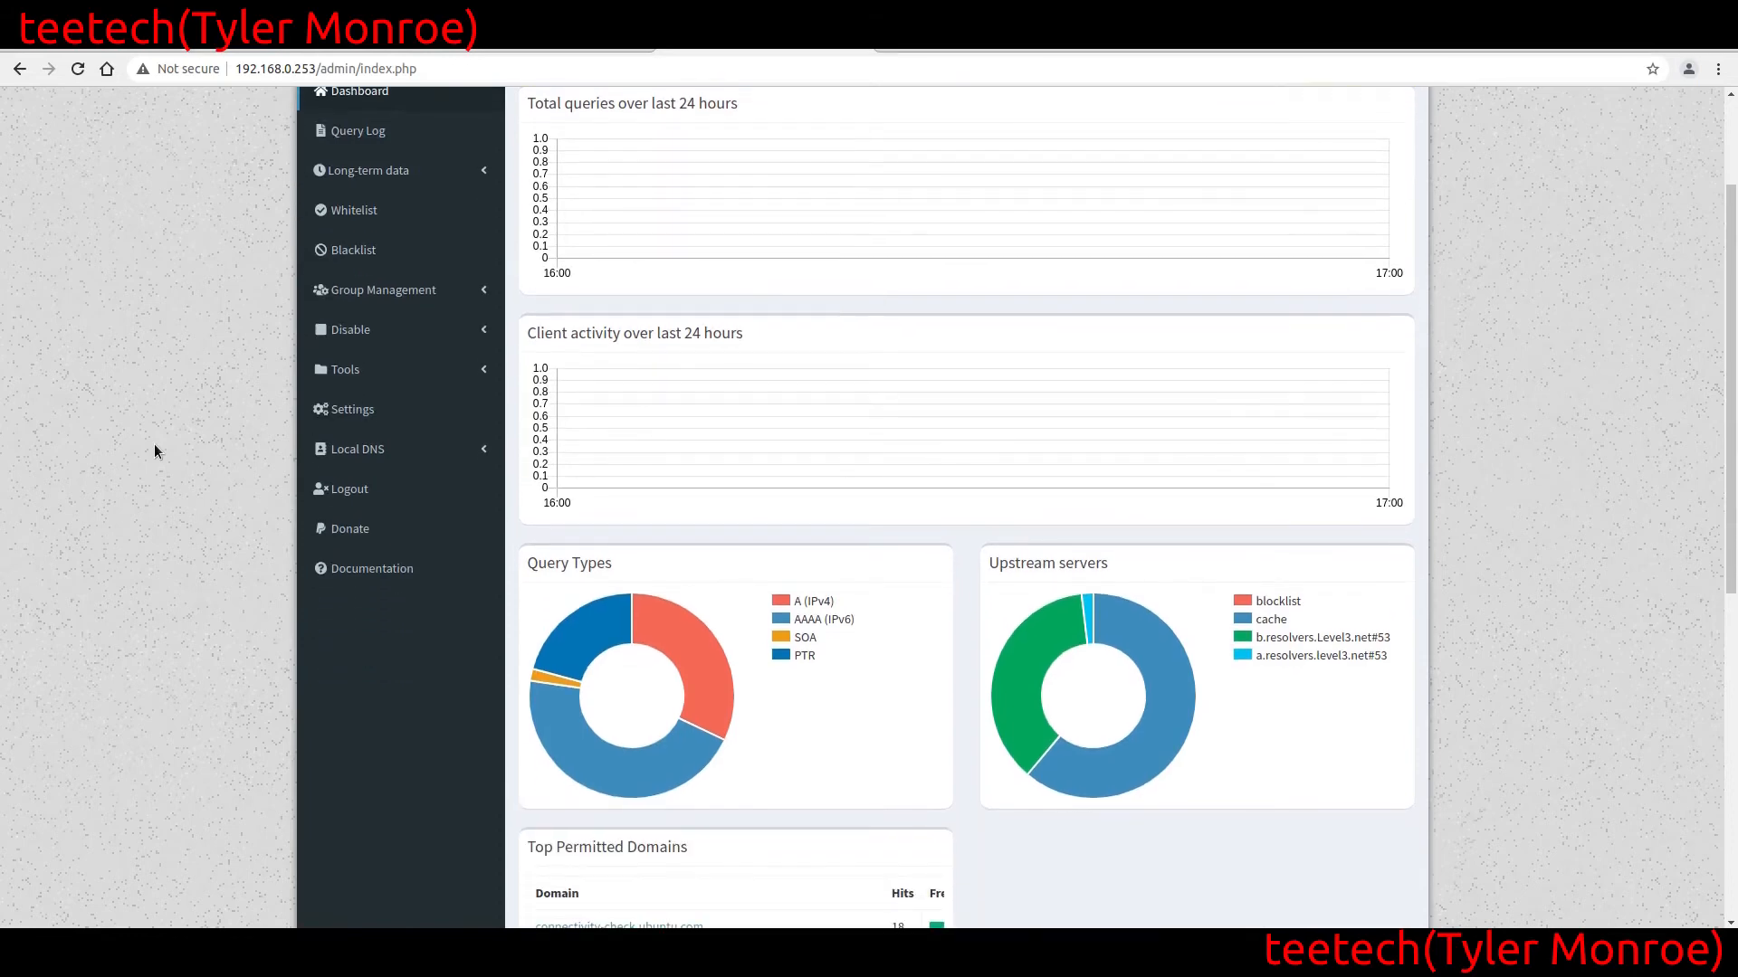
scroll(214, 450, "up", 2)
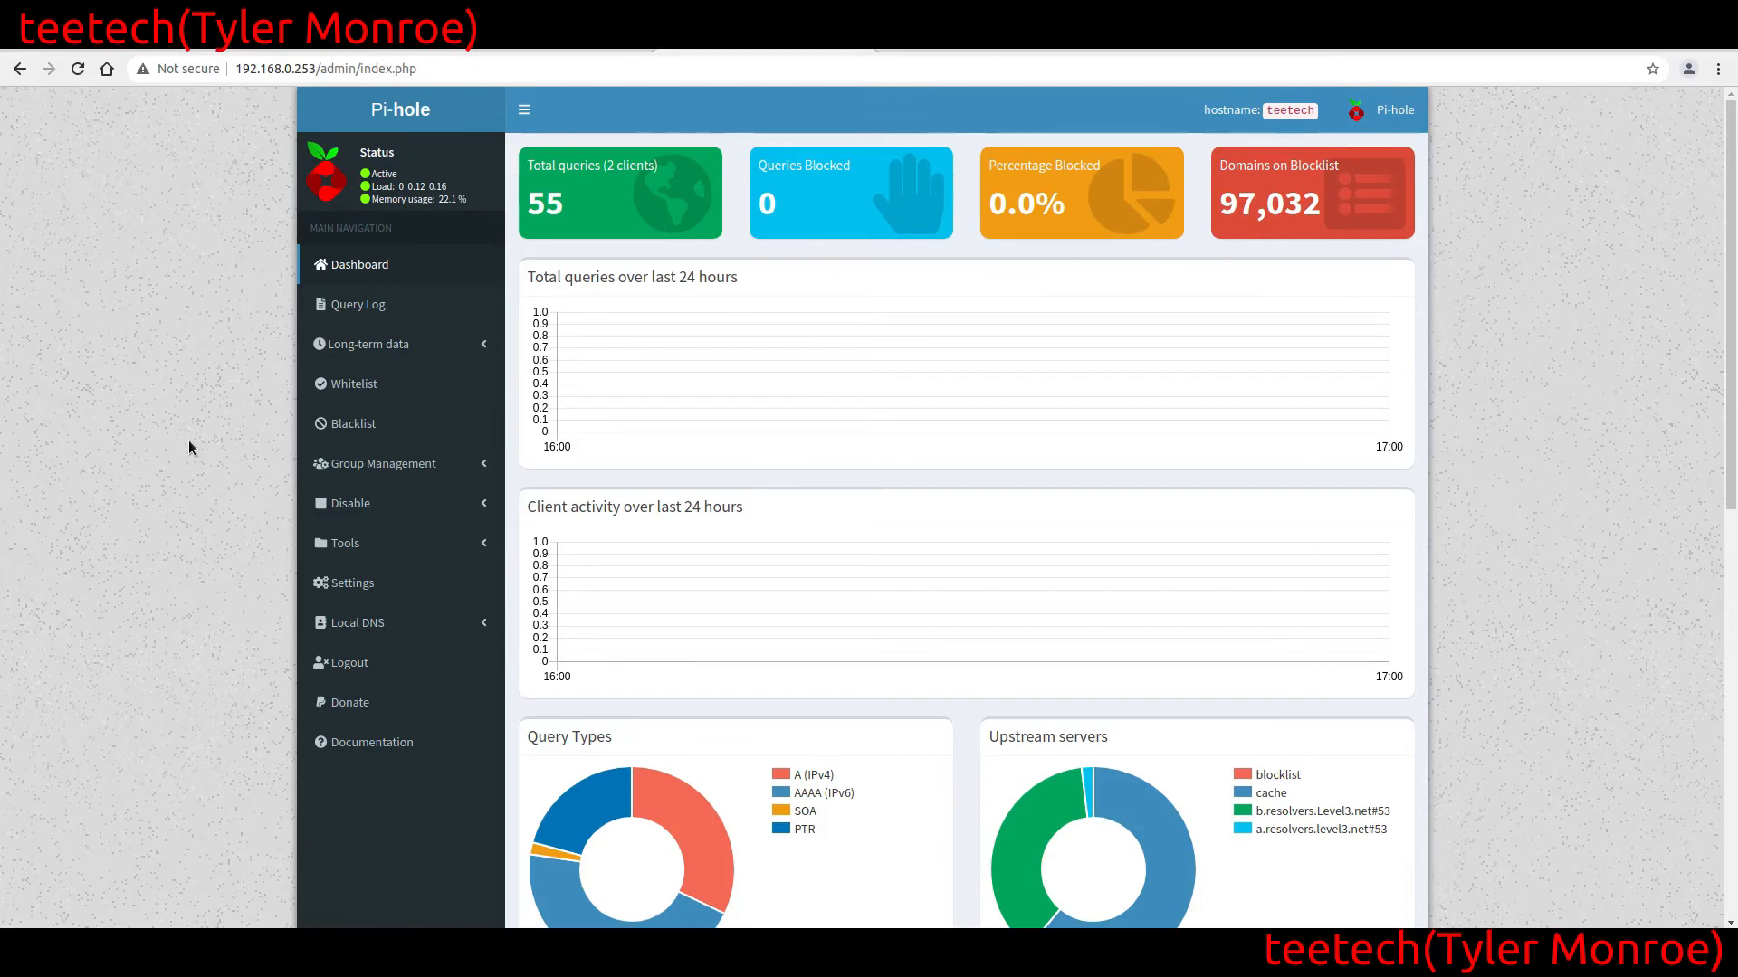
Review the Domain and RegEx filter forms on the Whitelist and Blacklist management pages
left_click(353, 387)
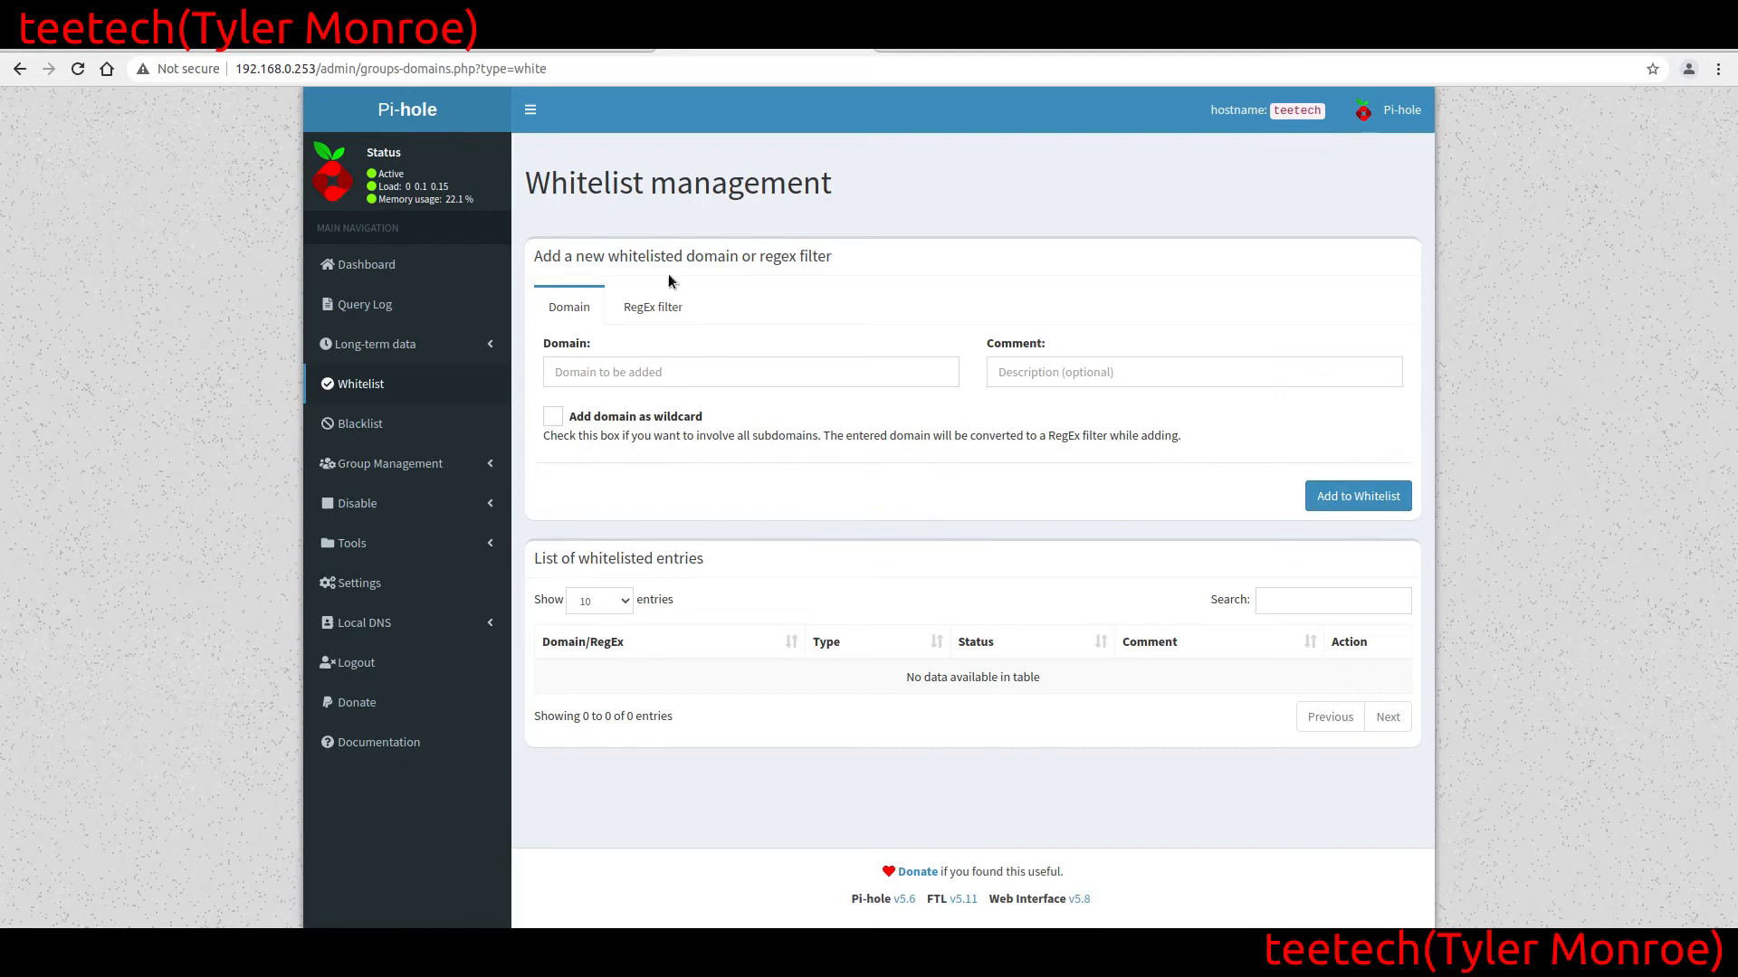
left_click(668, 306)
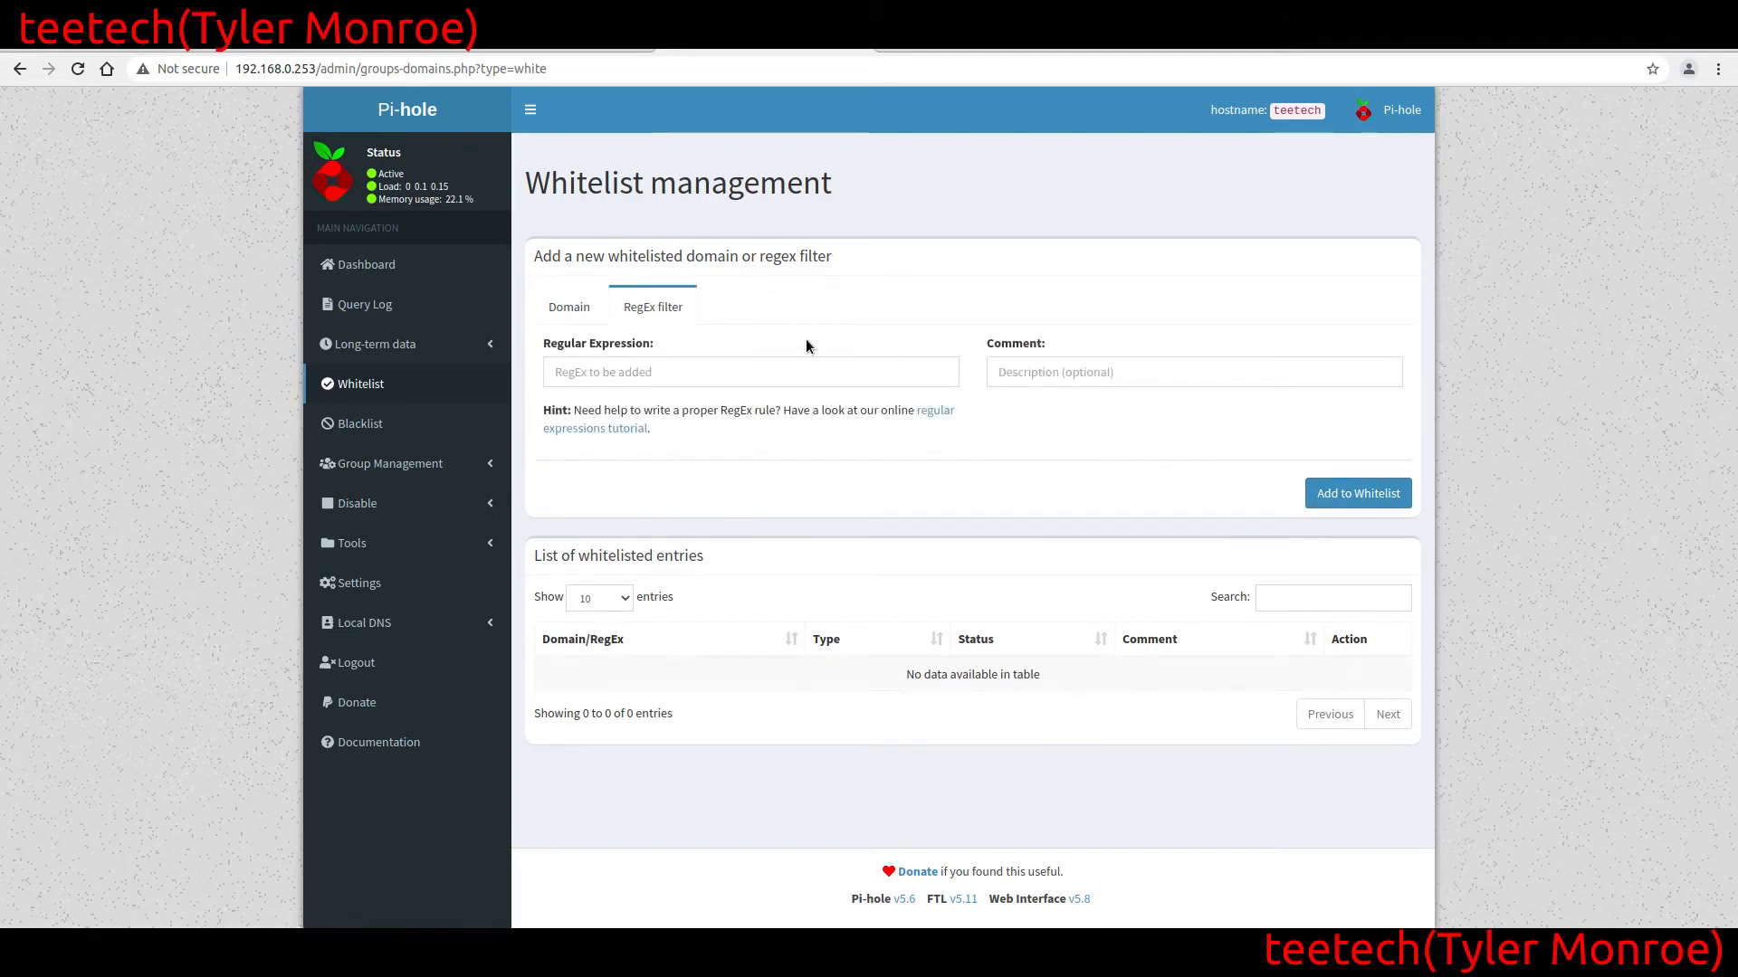
left_click(572, 308)
left_click(380, 431)
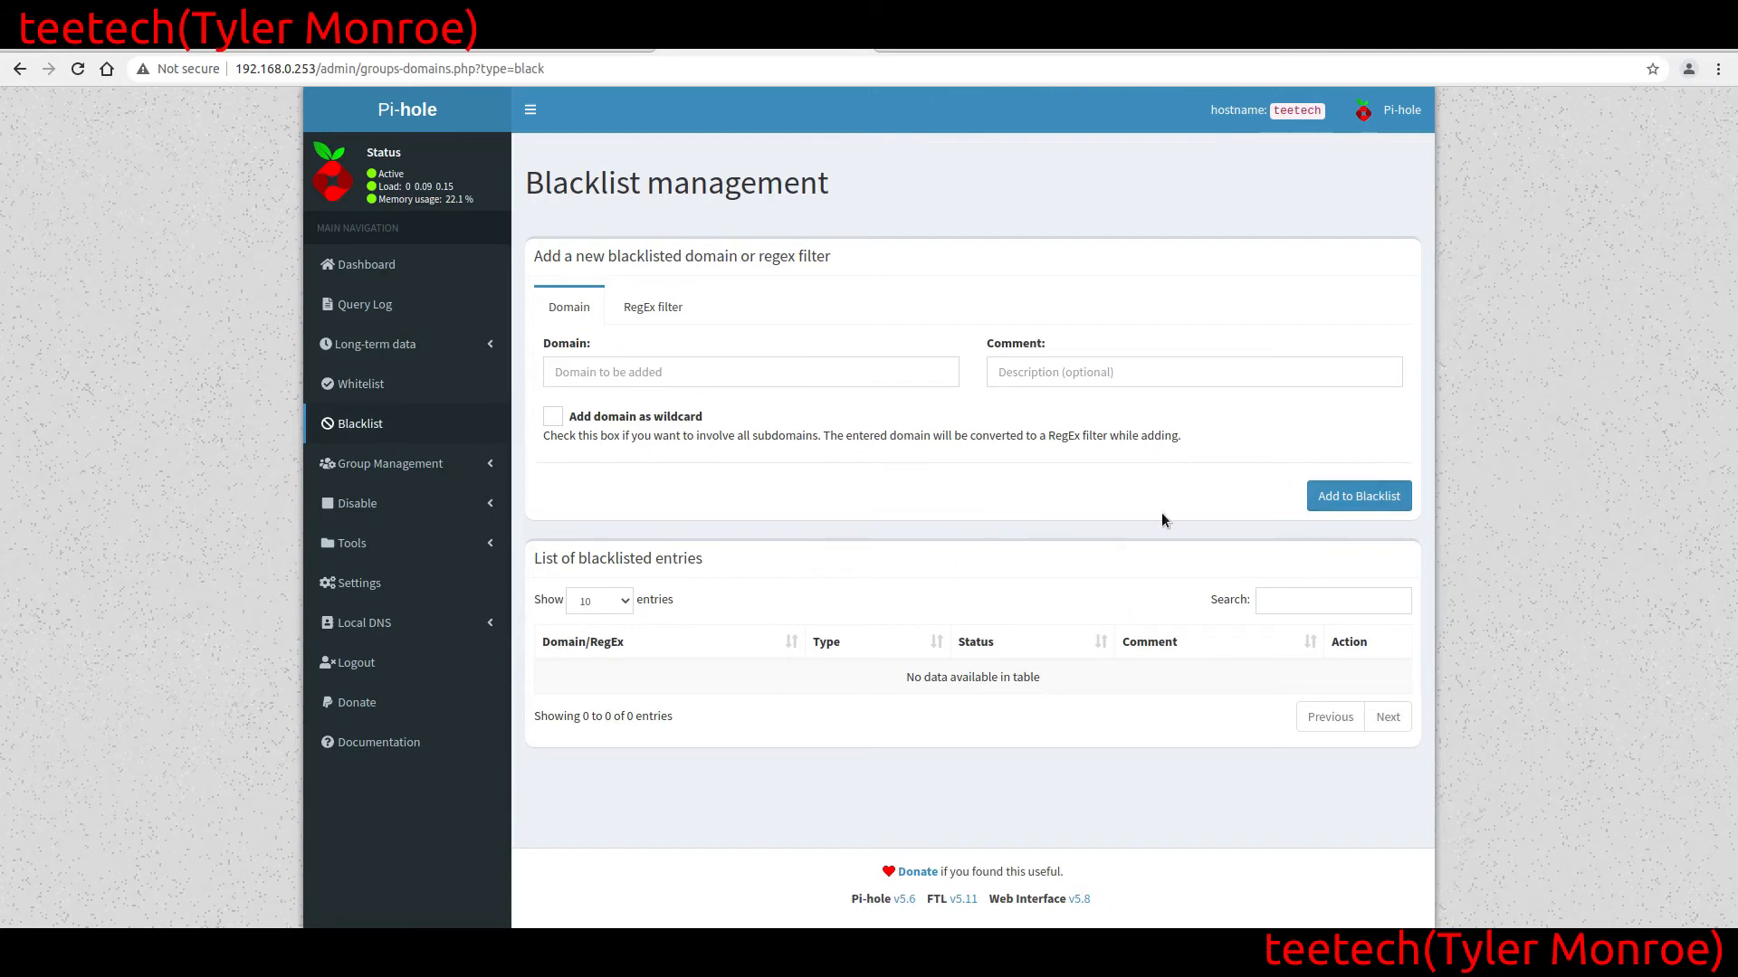
left_click(632, 309)
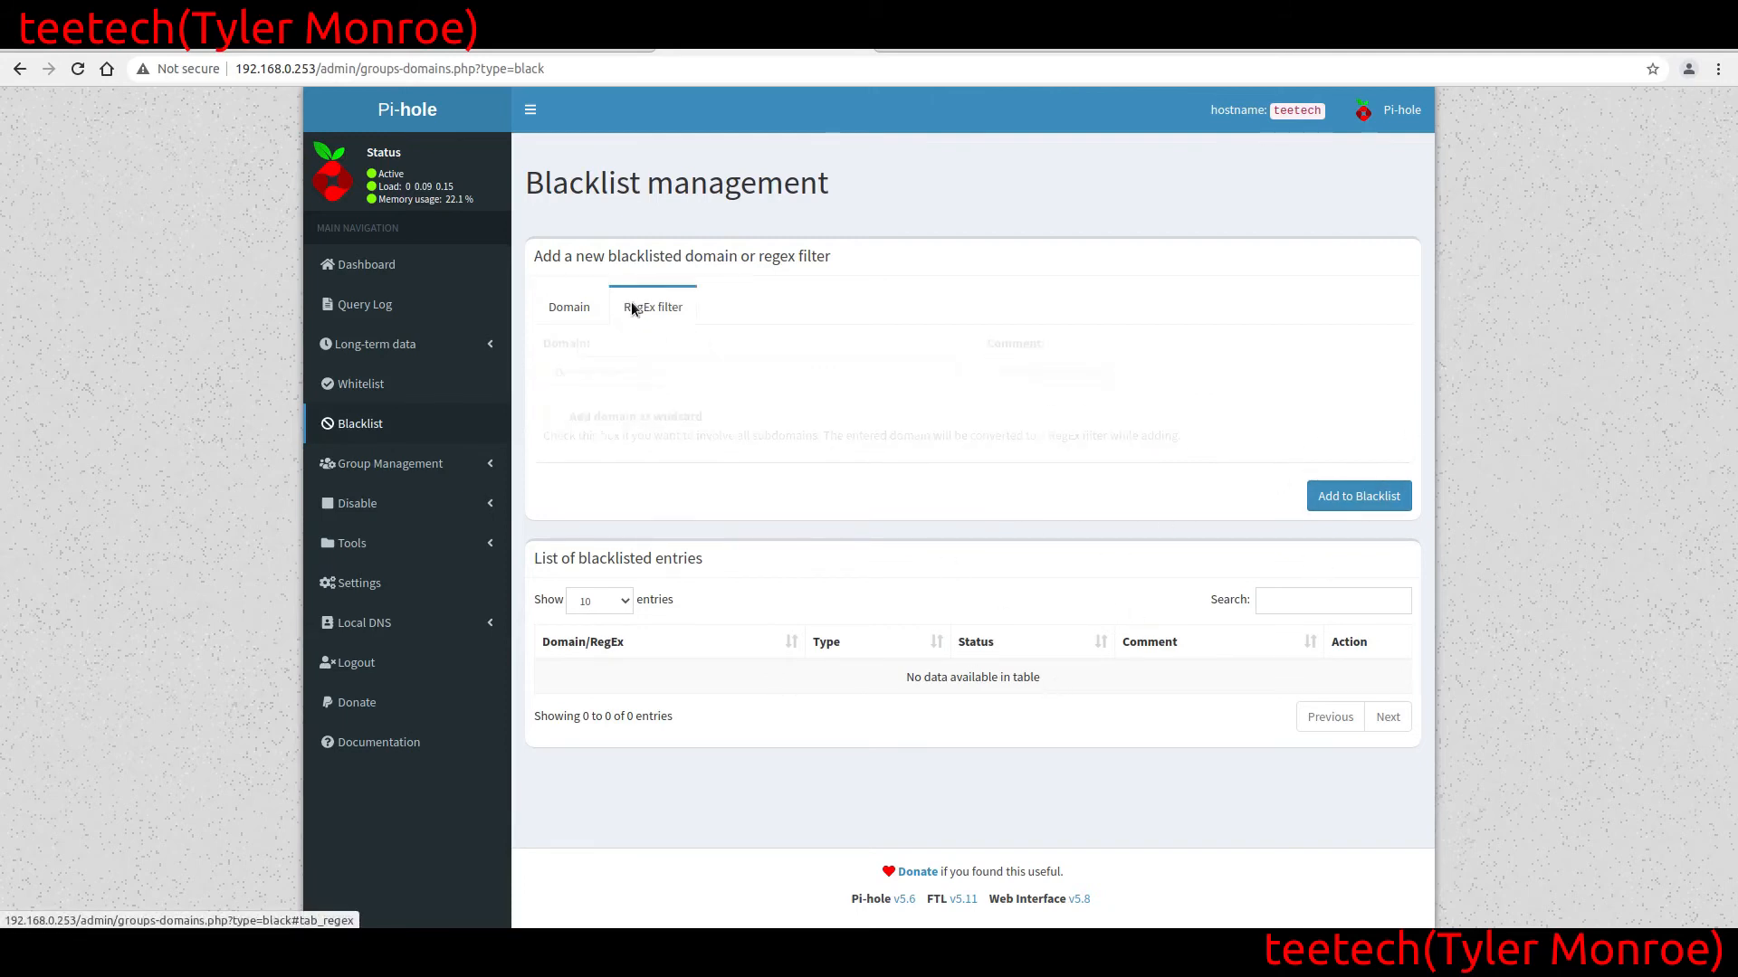
left_click(568, 306)
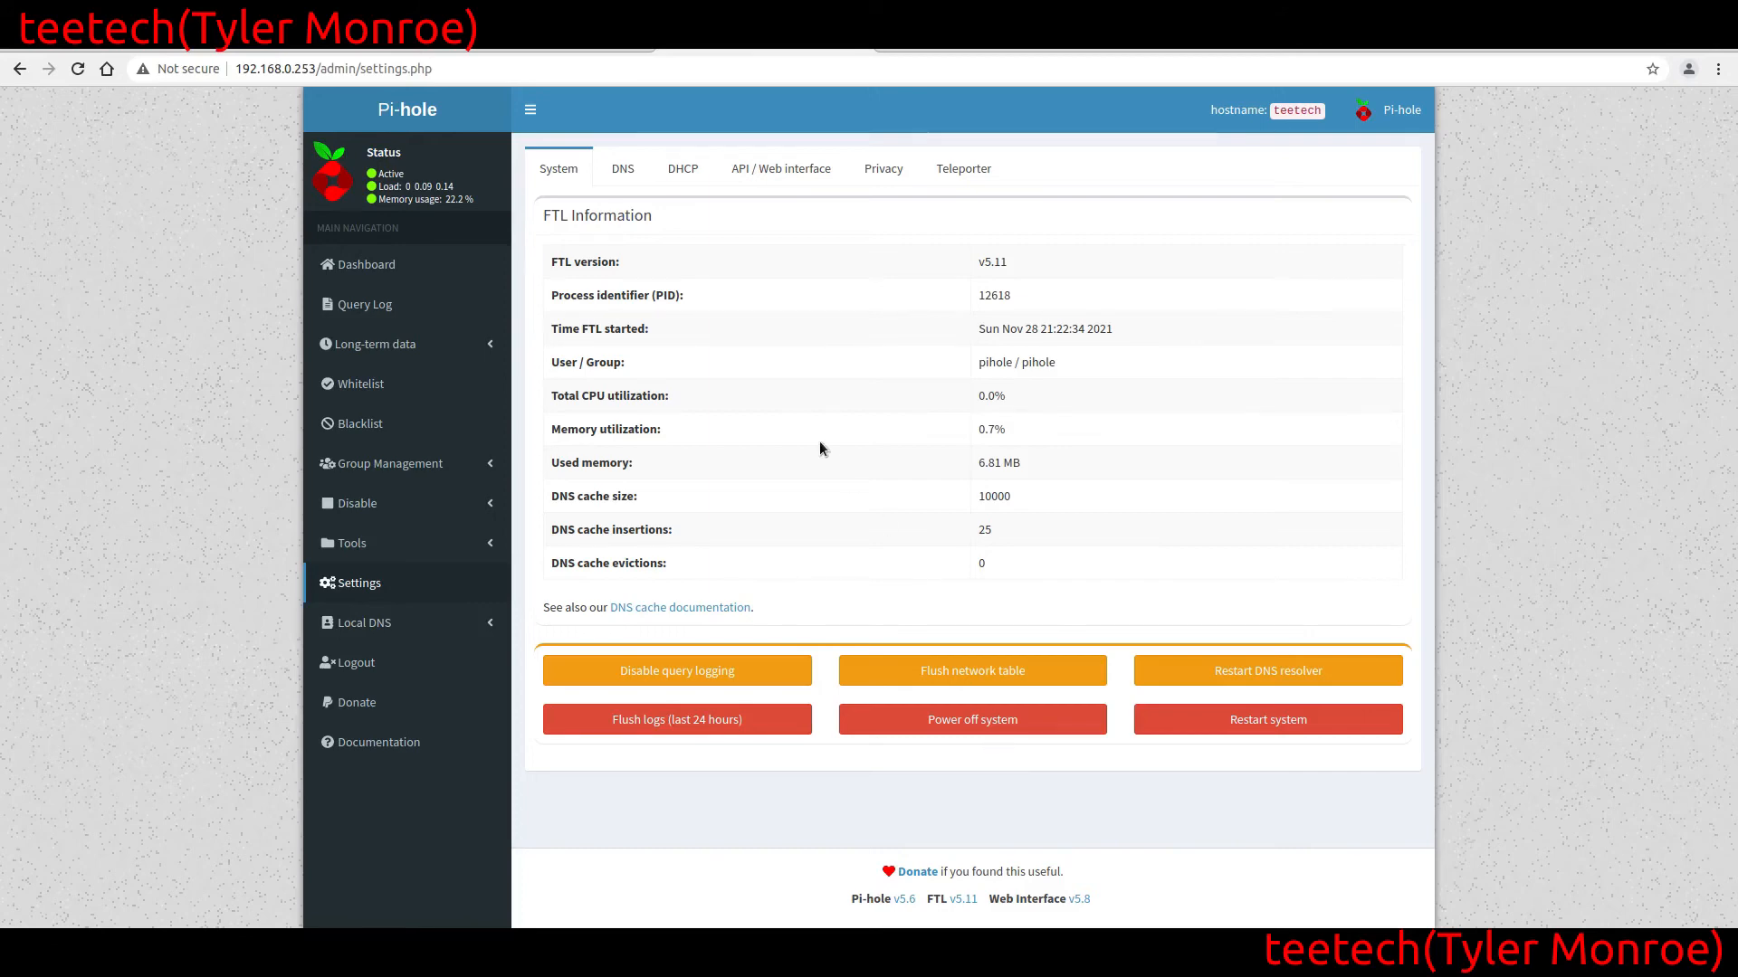
Review the DNS and DHCP pages of the settings and return to the dashboard
left_click(622, 169)
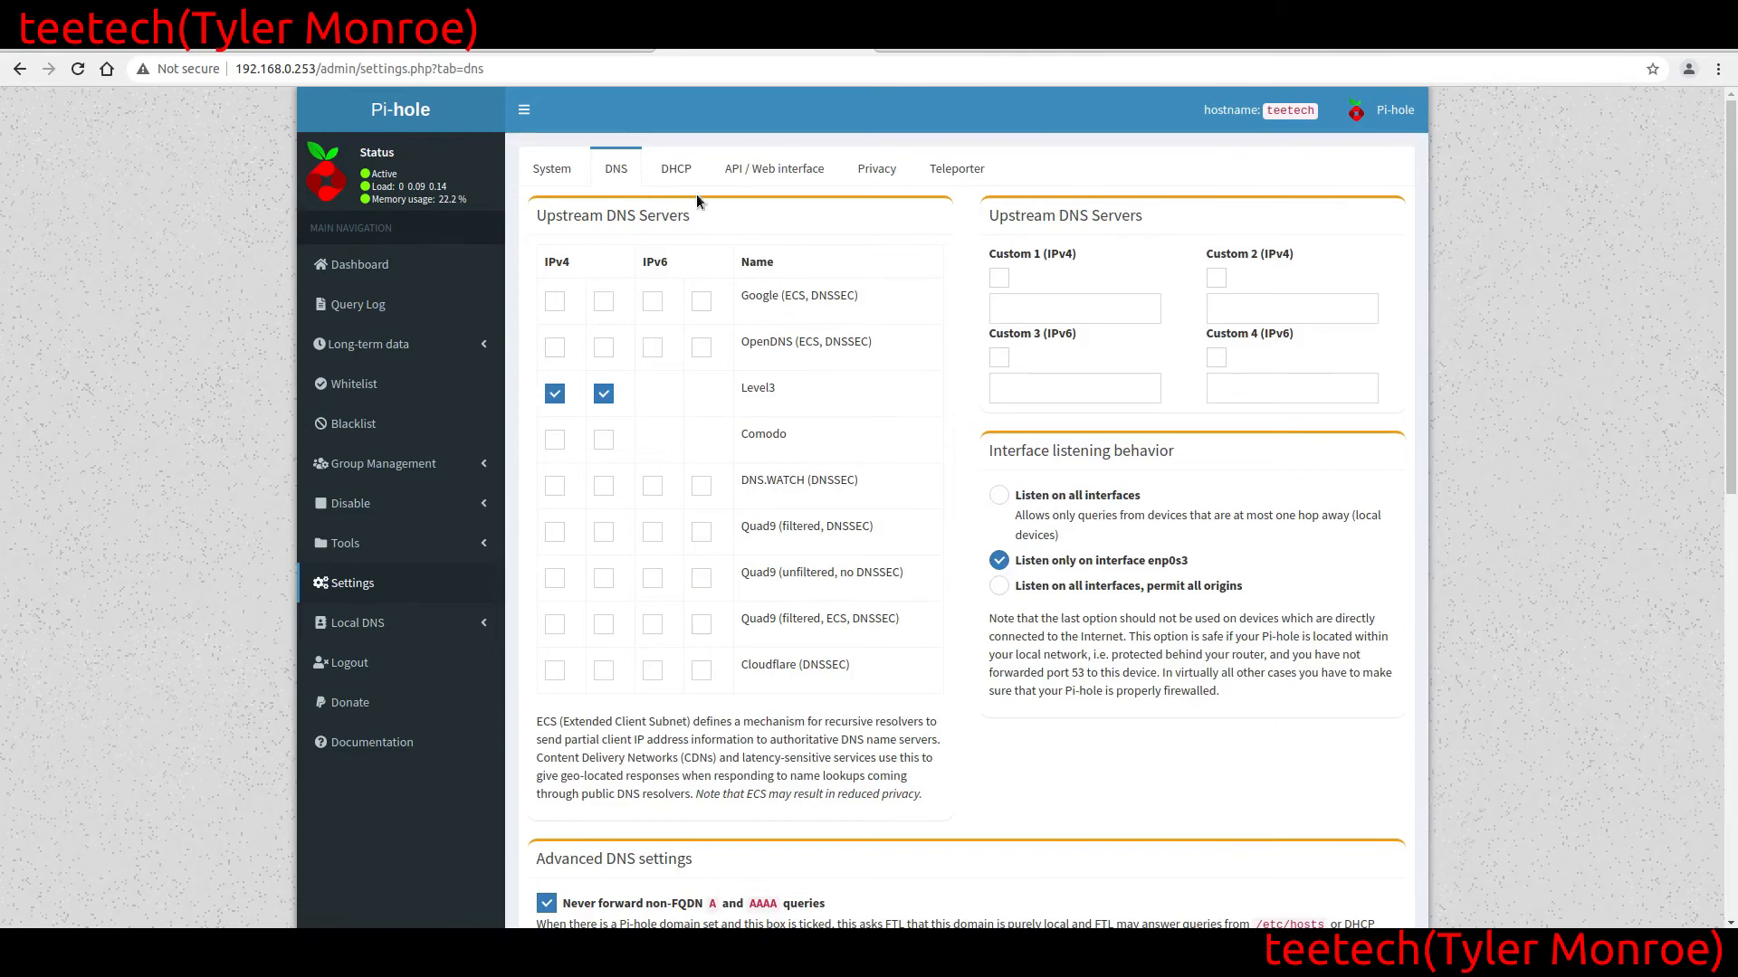
left_click(677, 170)
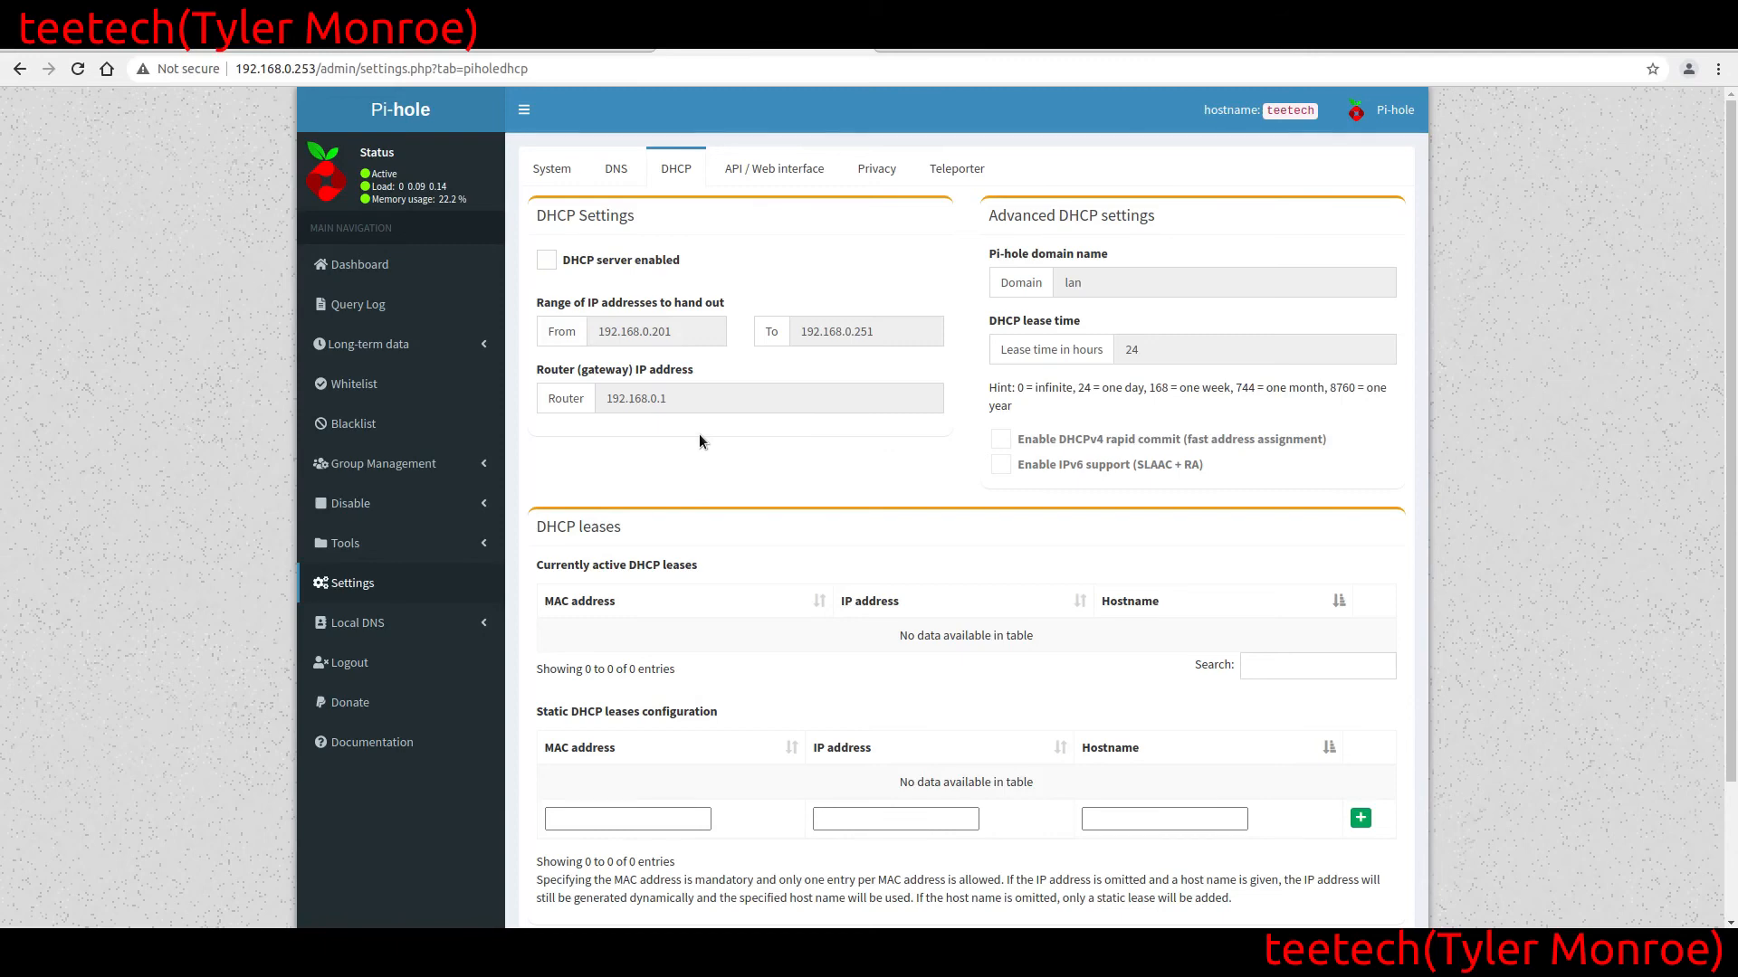
left_click(617, 172)
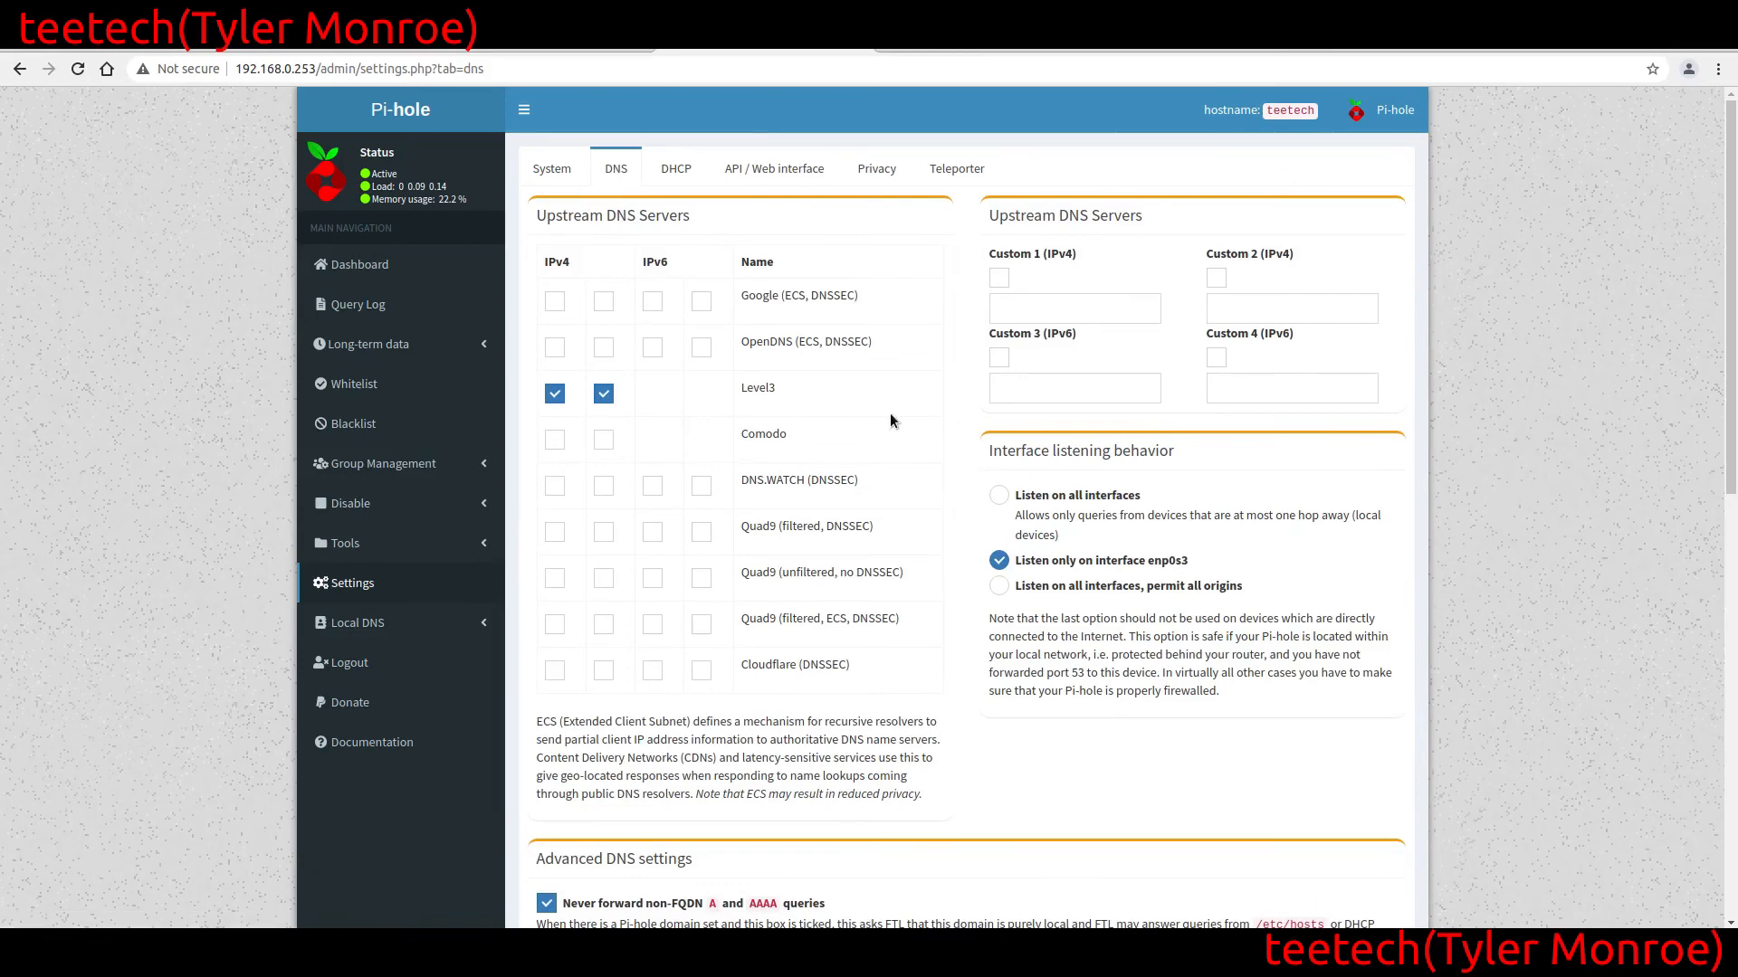
left_click(357, 264)
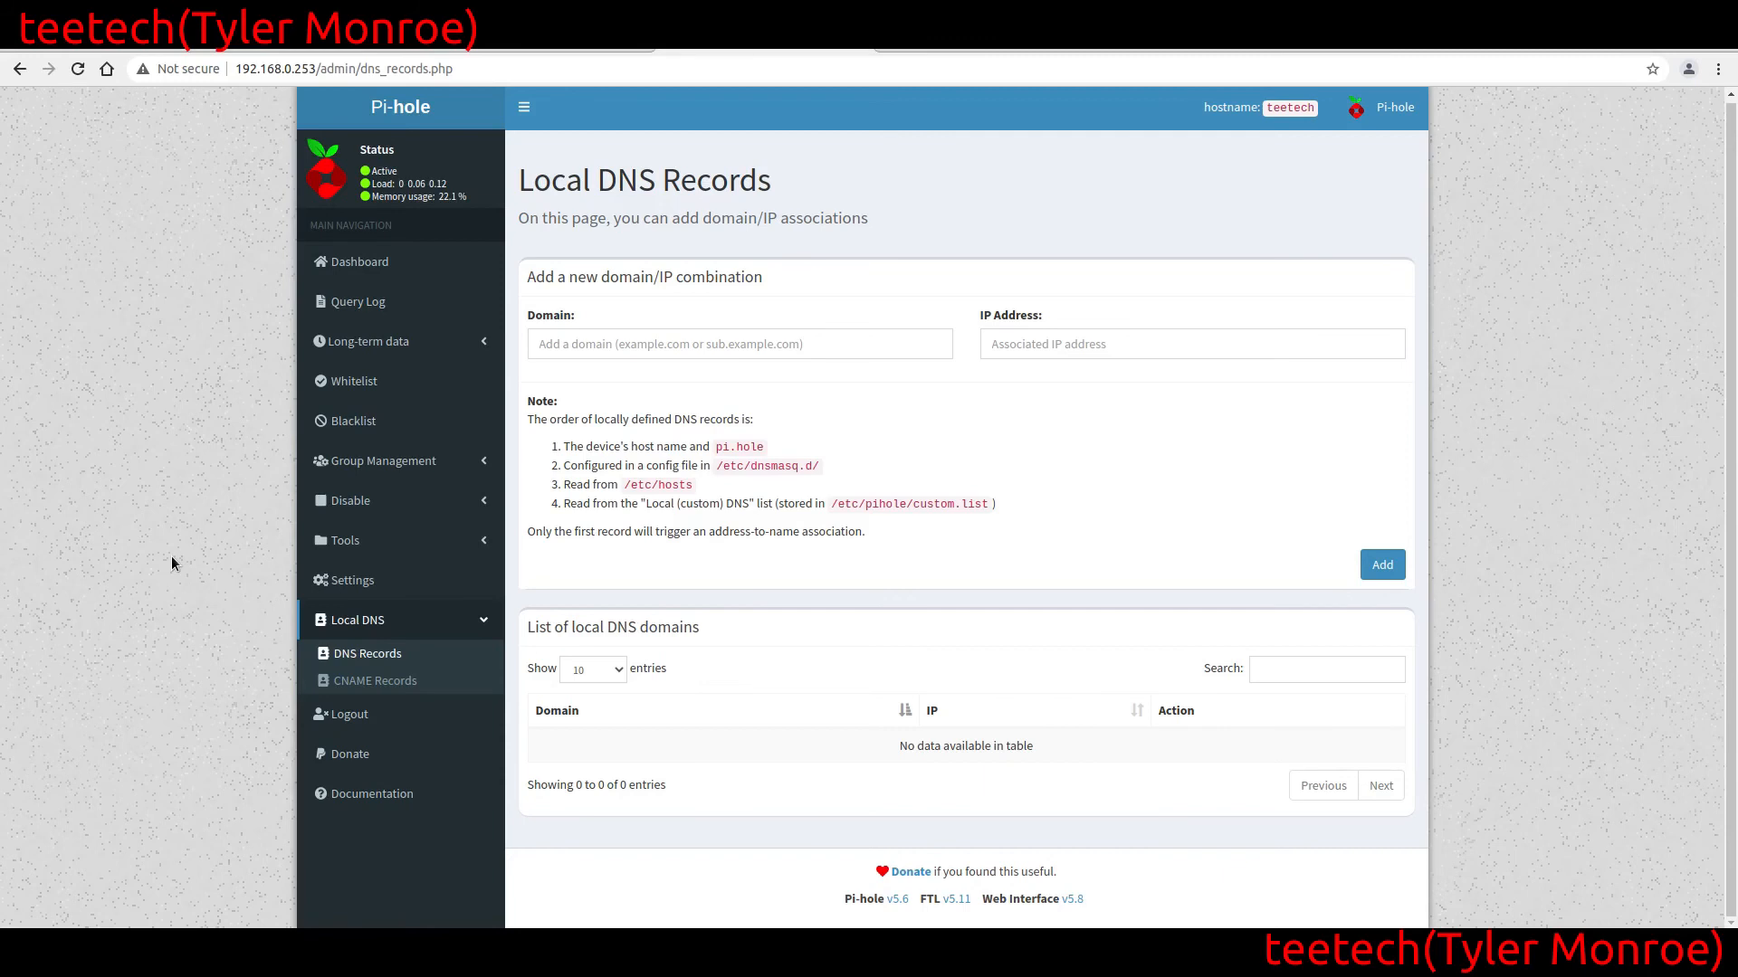
Add a local DNS record that maps example.com to 127.0.0.1
left_click(712, 334)
type("example.com")
key("Tab")
type("127.0.0.1")
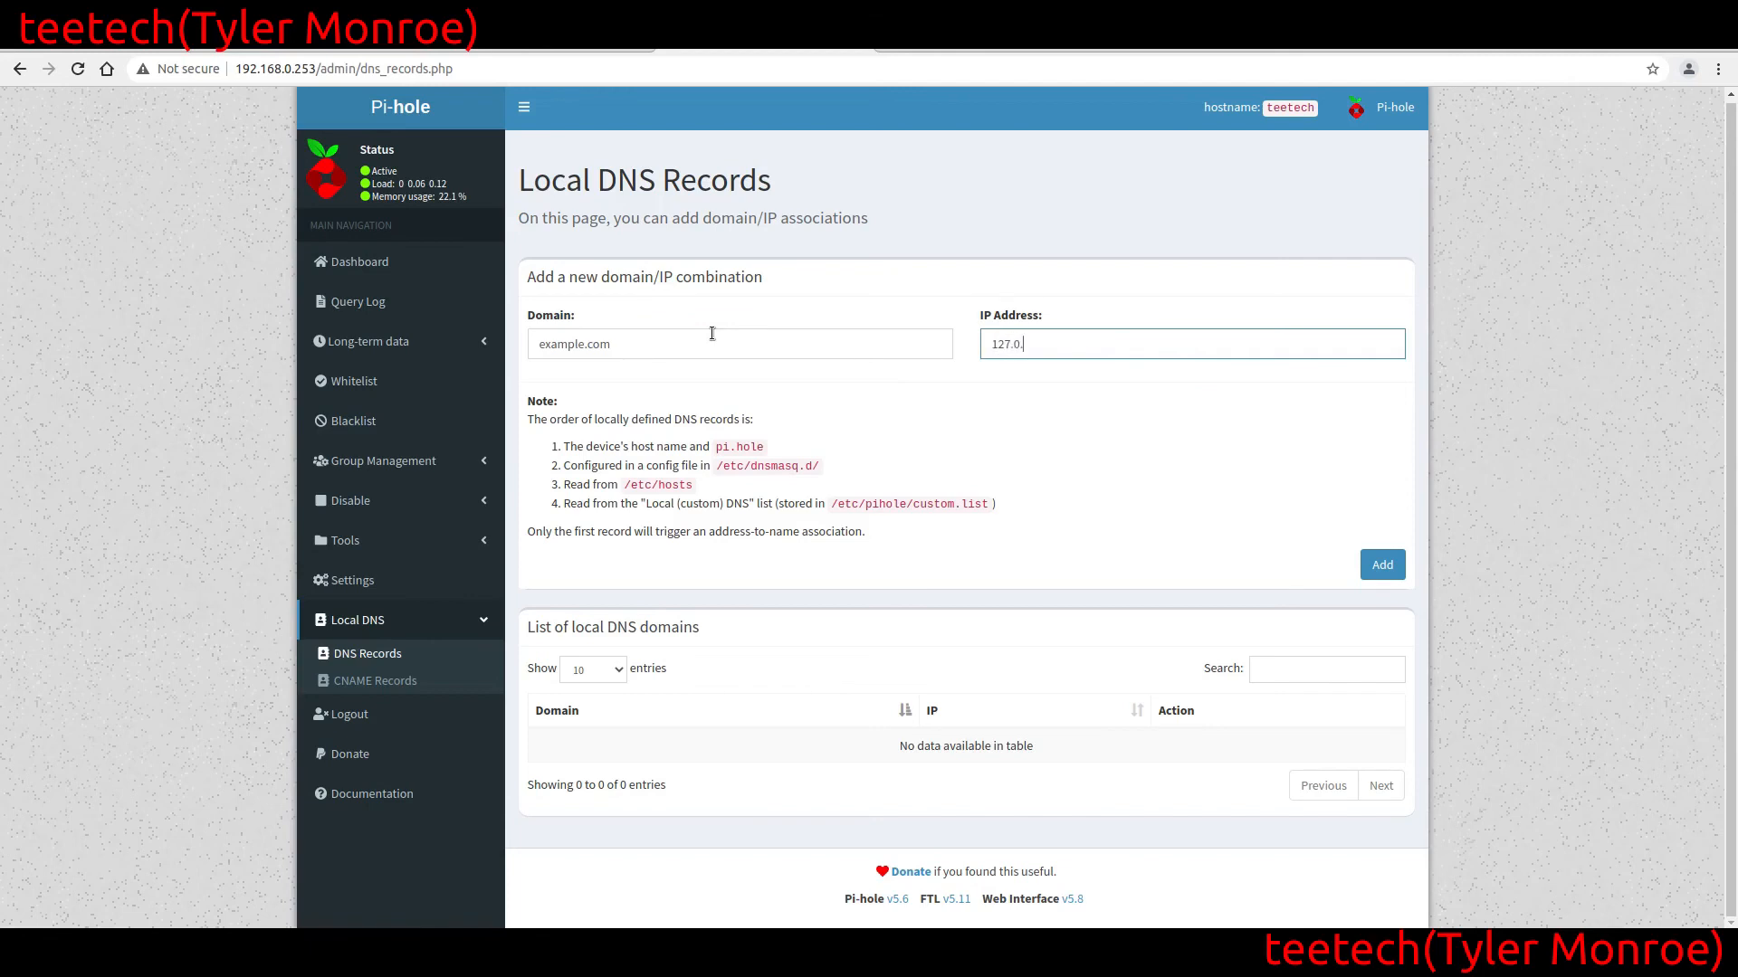
left_click(1381, 565)
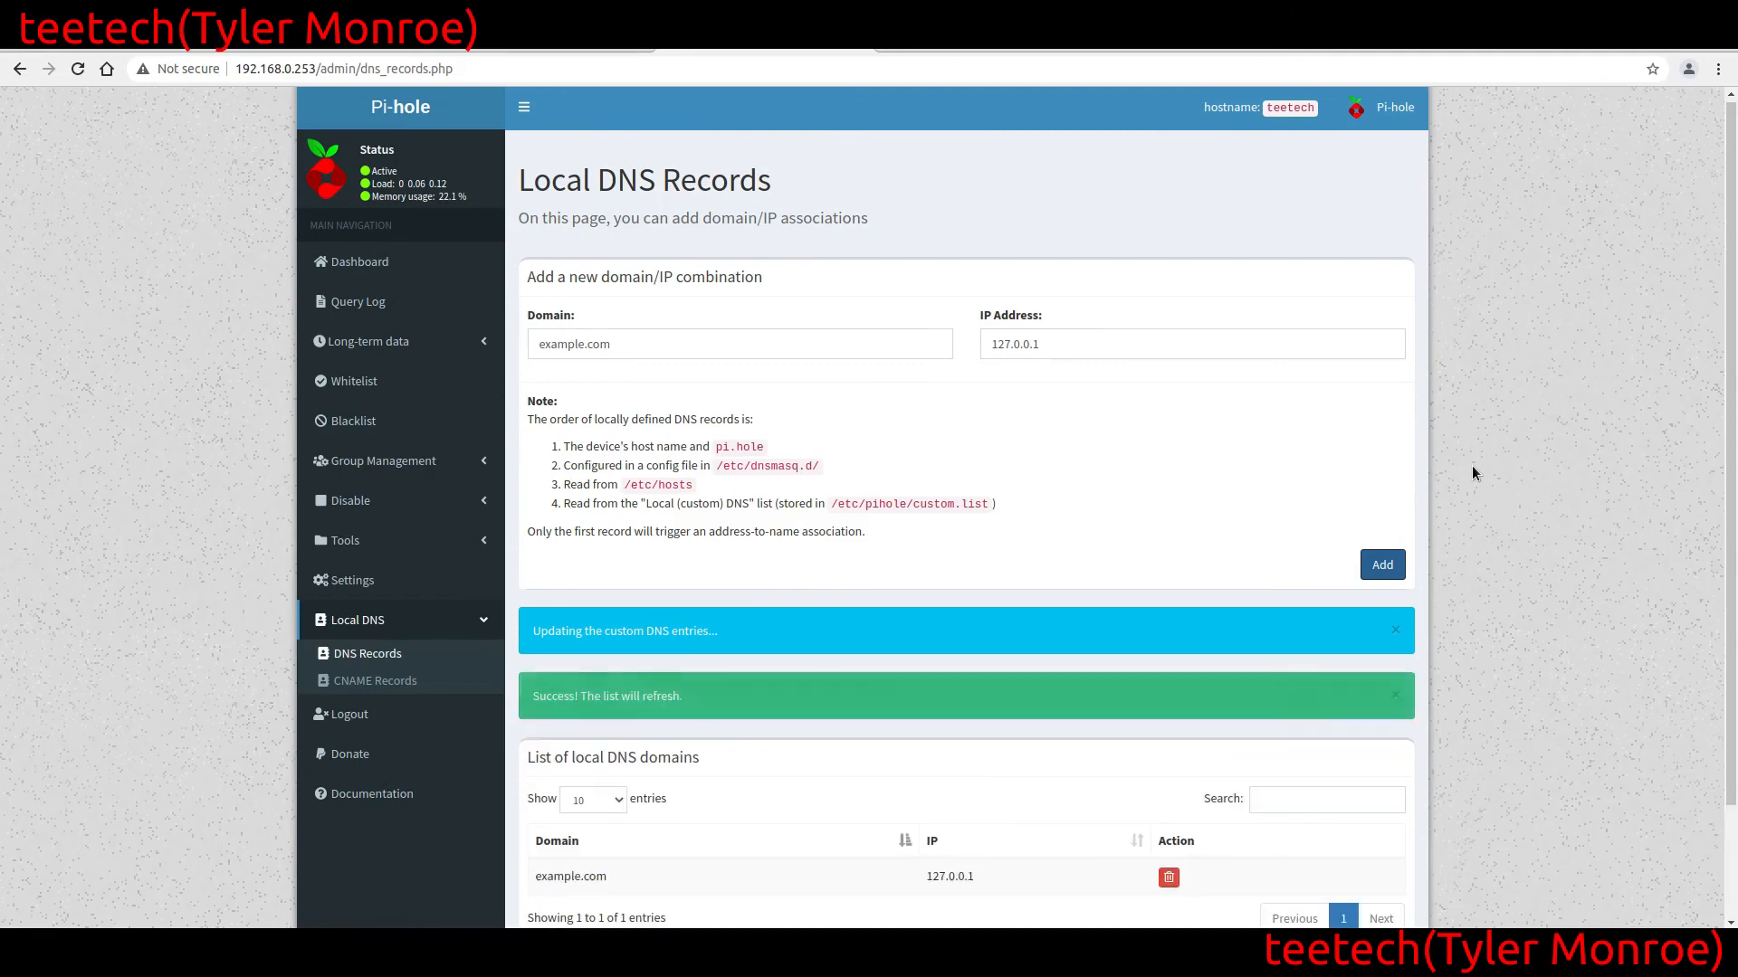
scroll(1471, 465, "down", 3)
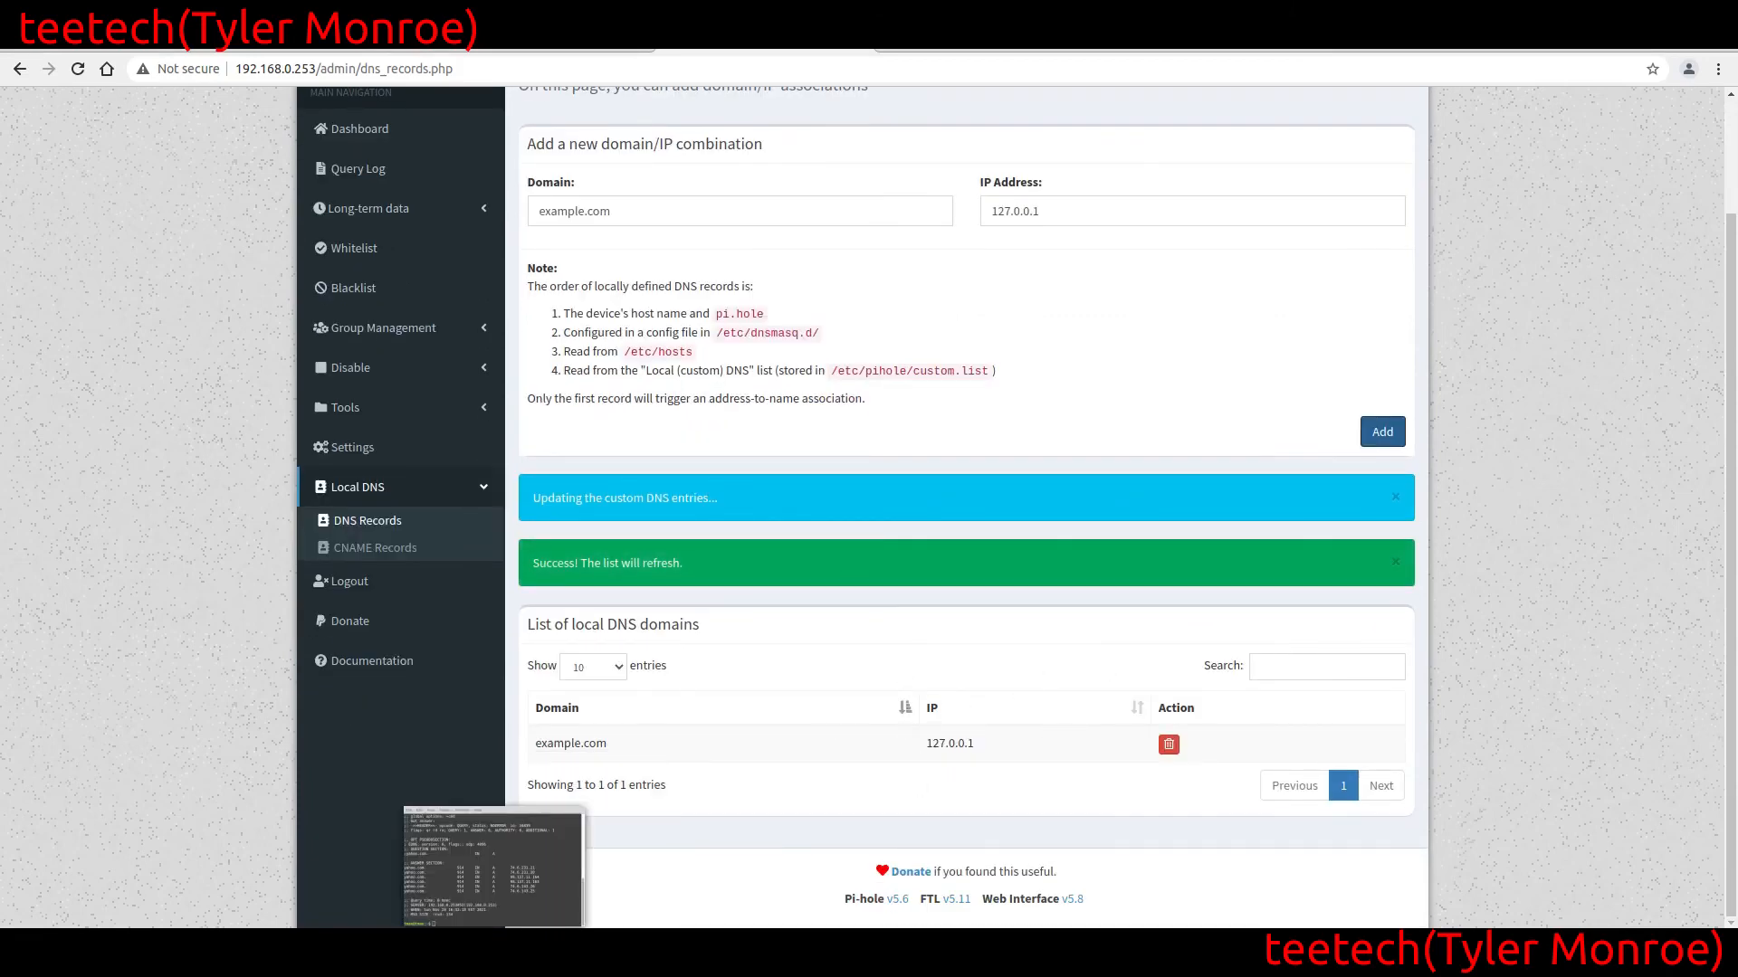
left_click(497, 957)
type("clear")
key("Return")
type("dig @192.1")
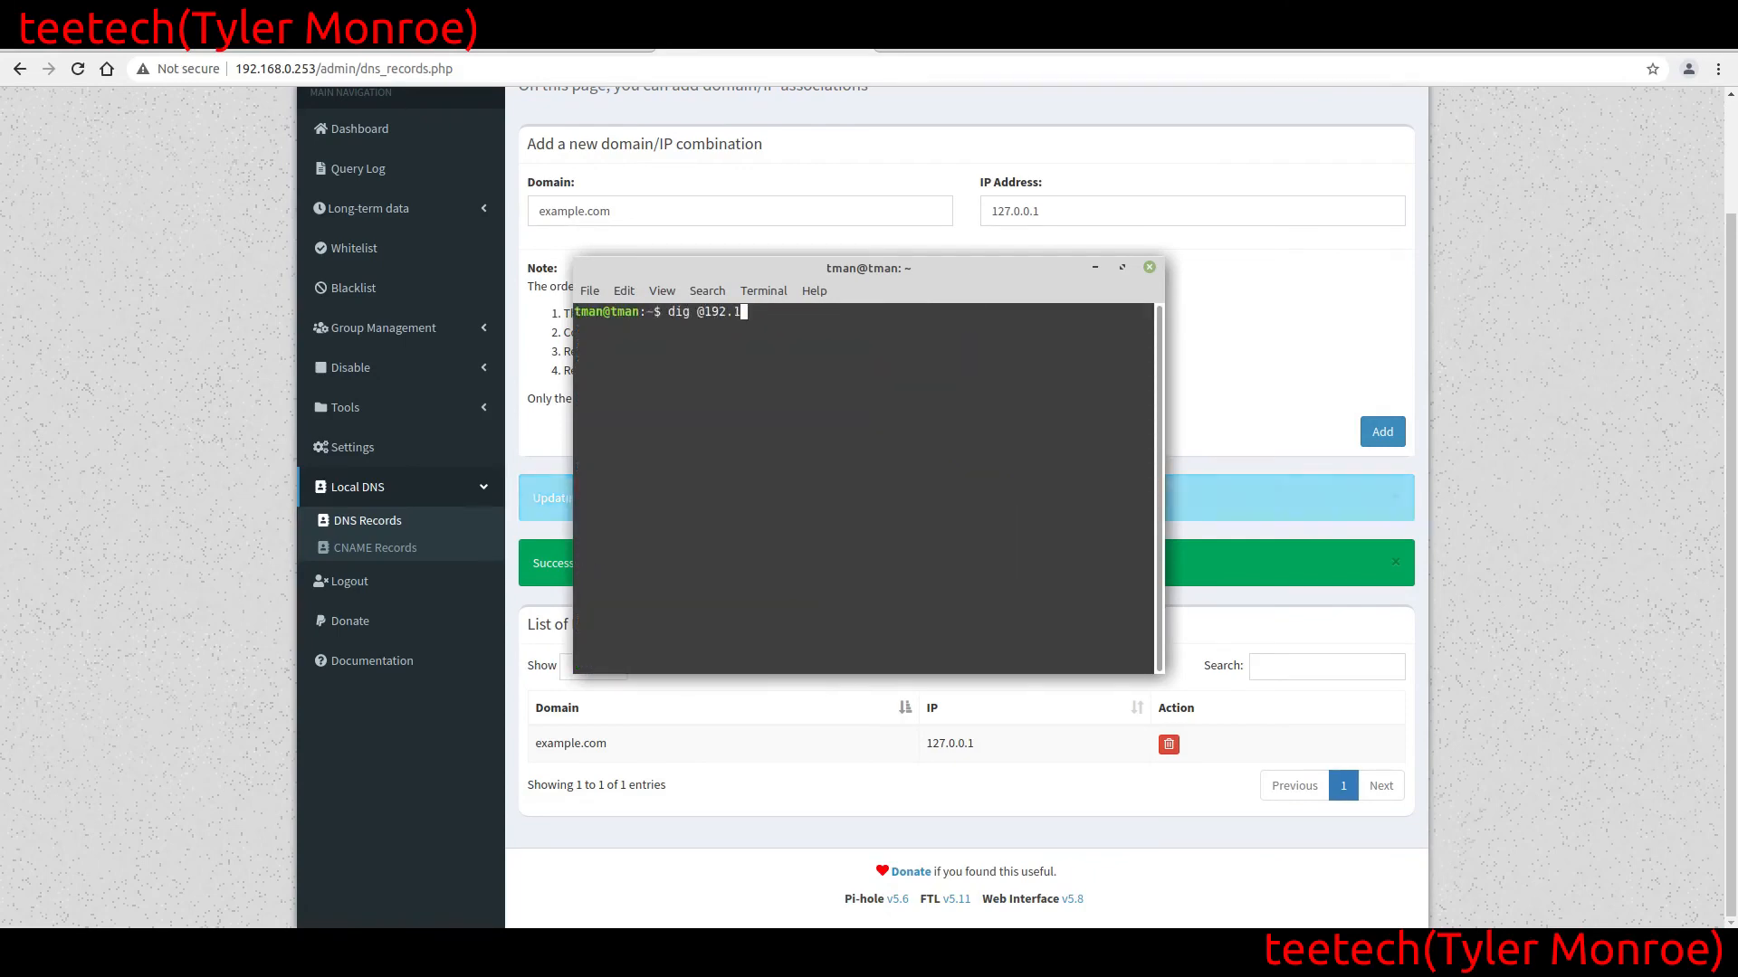
type("68.0.25")
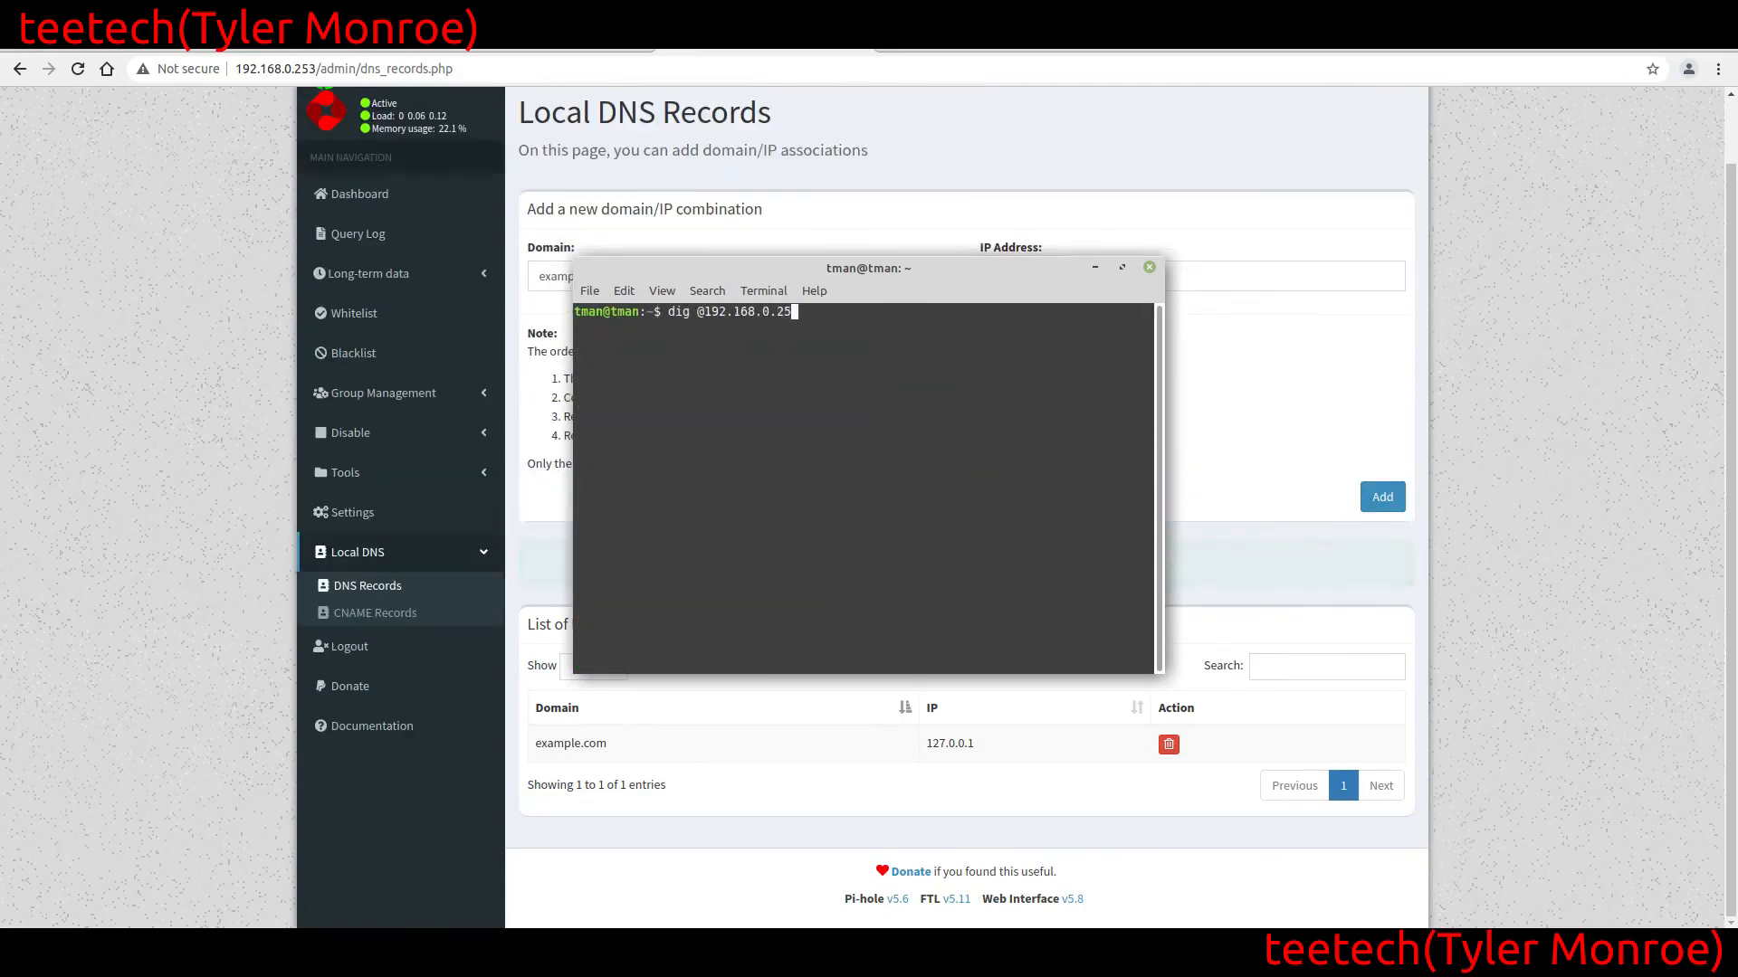
type("3 example.com")
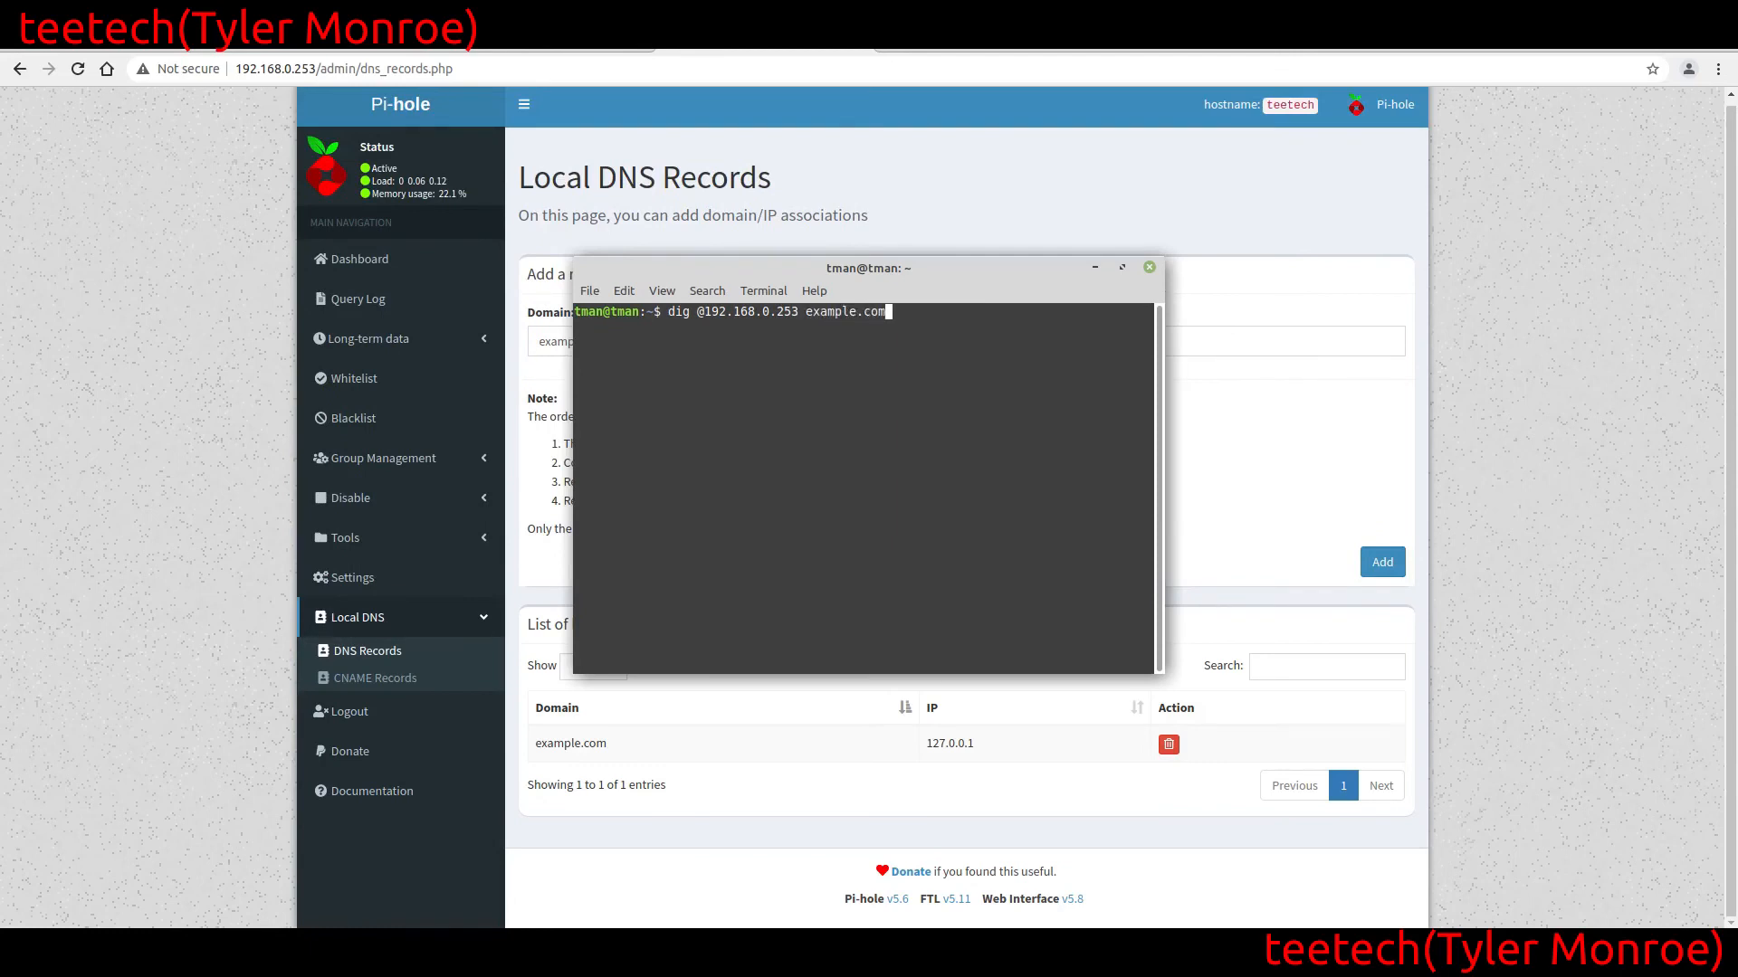
key("Return")
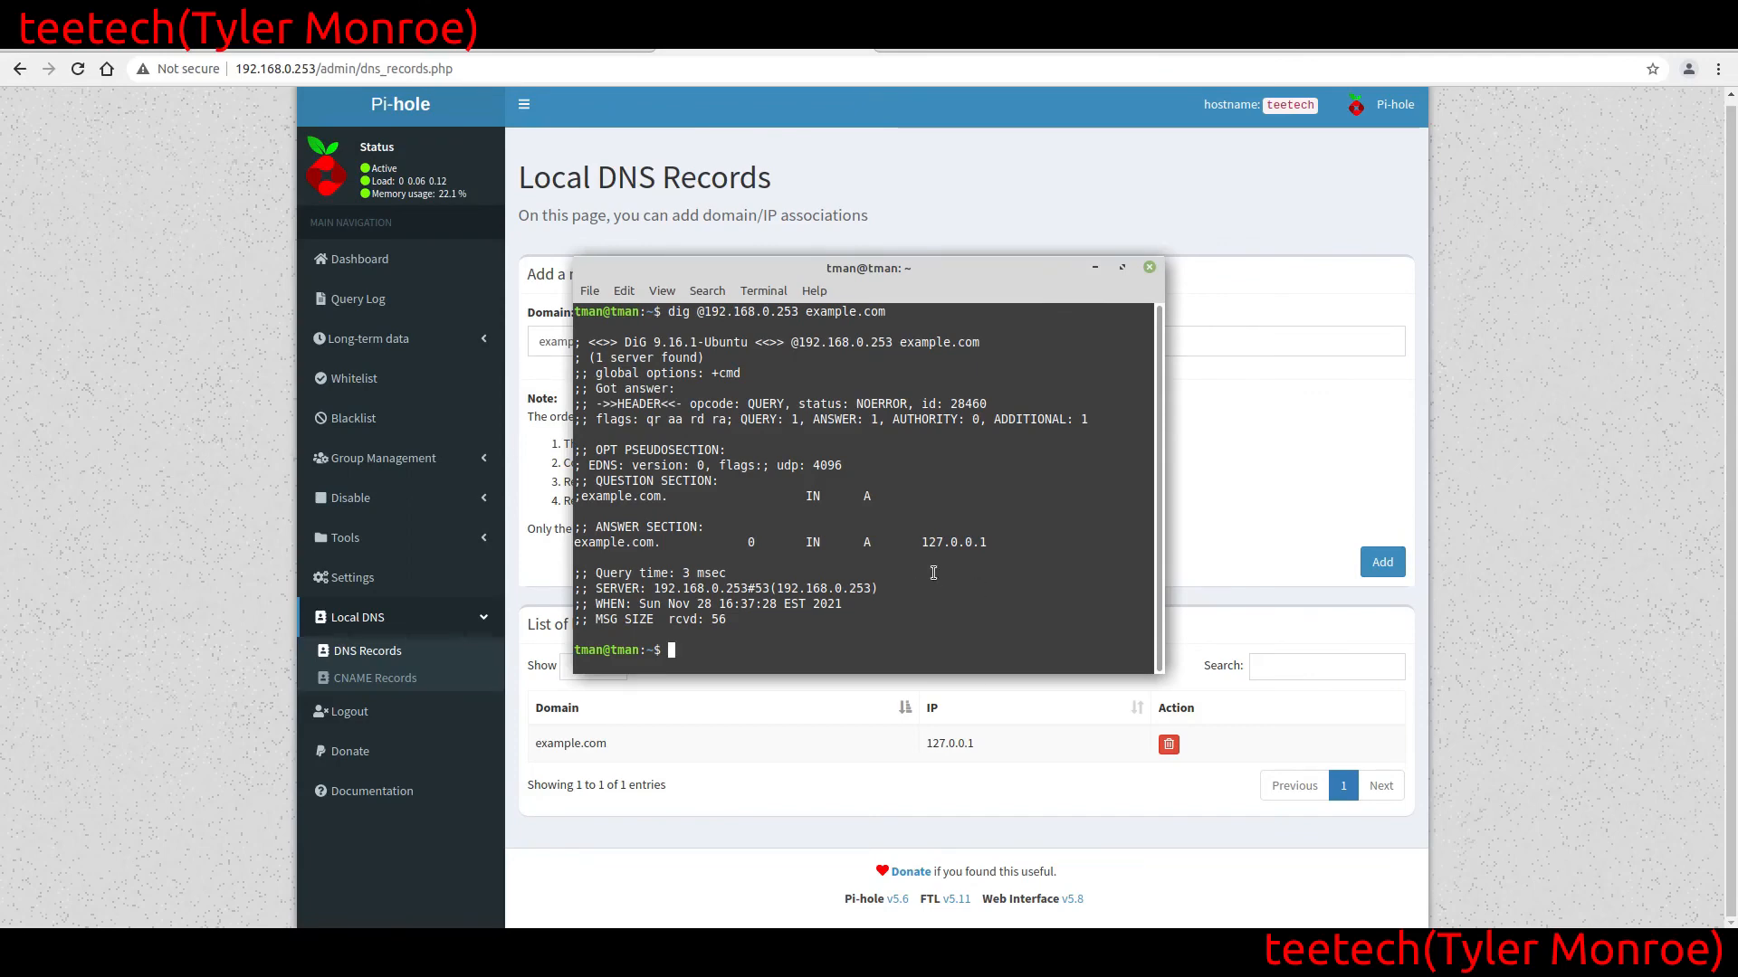
Back in the Pi-hole web interface, delete the example.com record and add it again with the IP address 192.168.0.254
left_click(1504, 461)
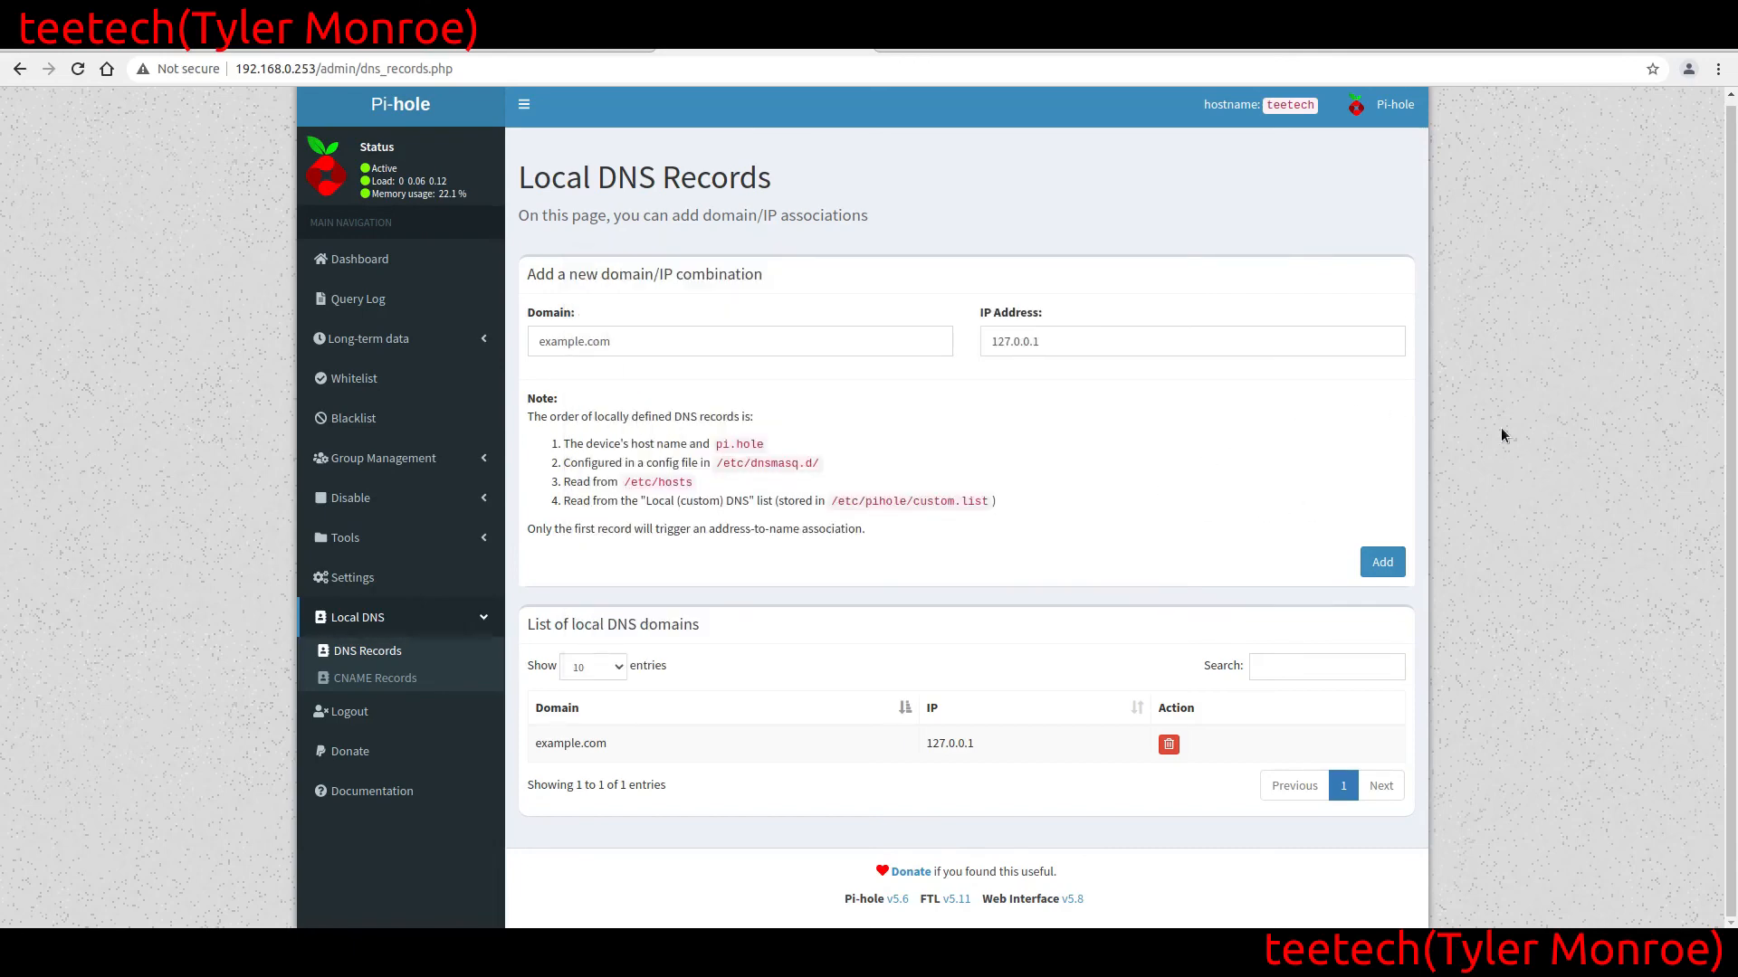
left_click(1168, 744)
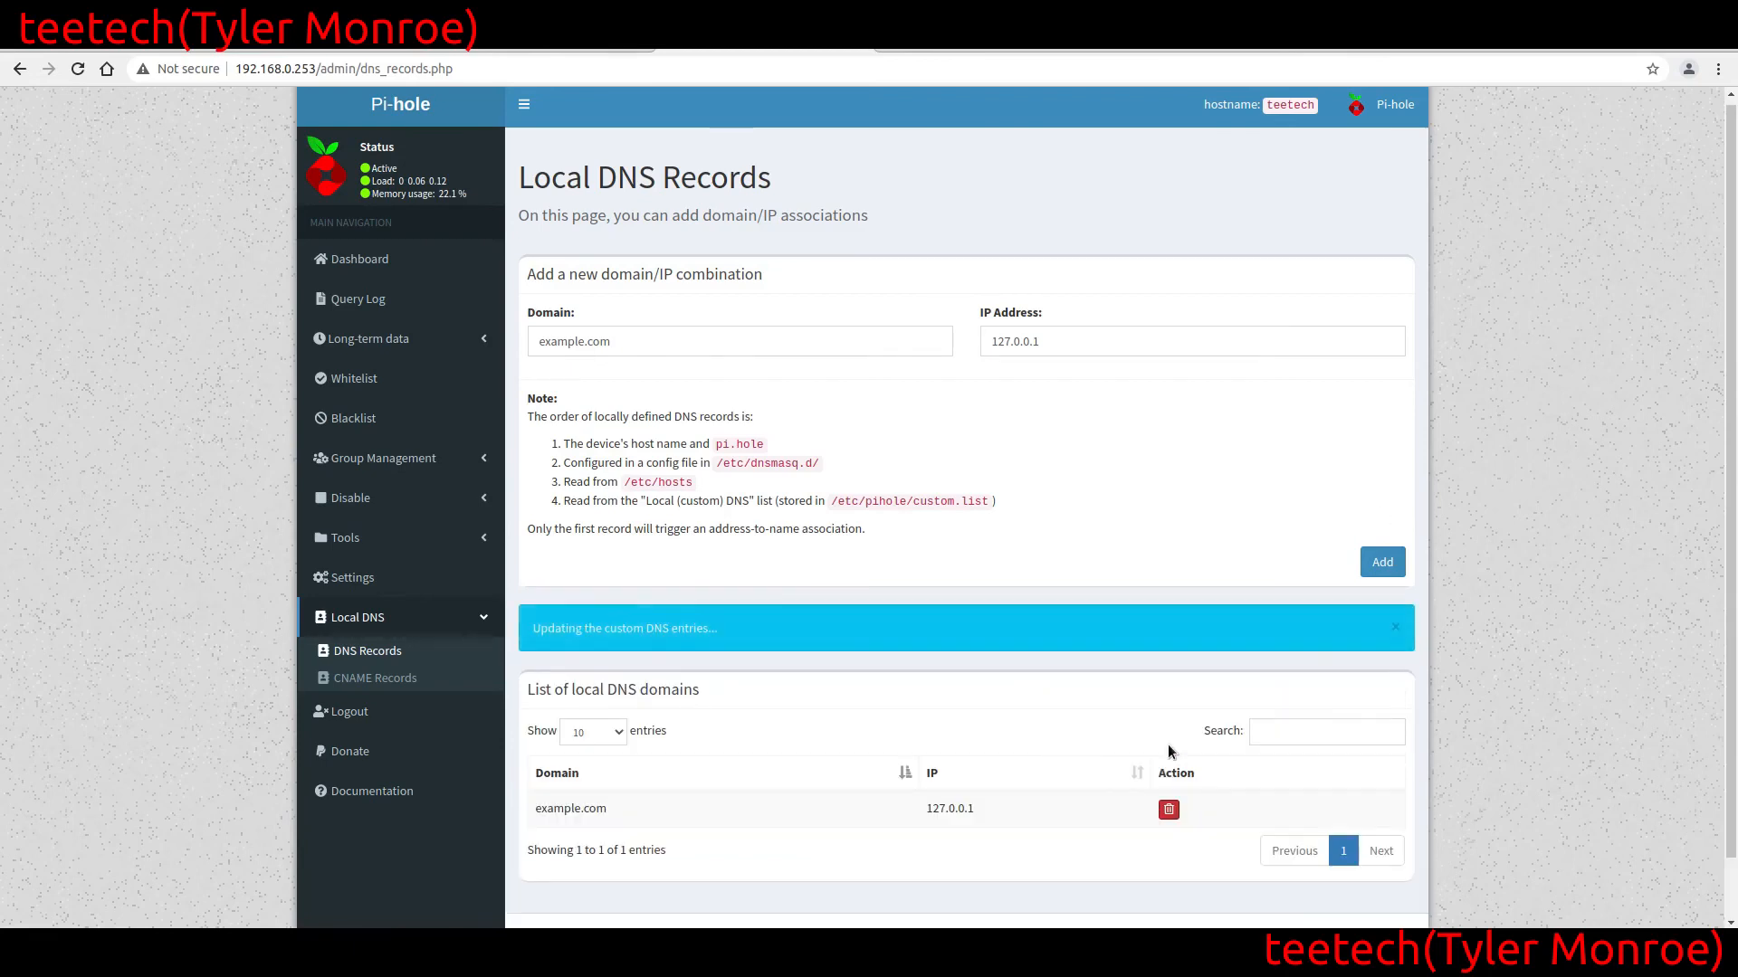
left_click(811, 351)
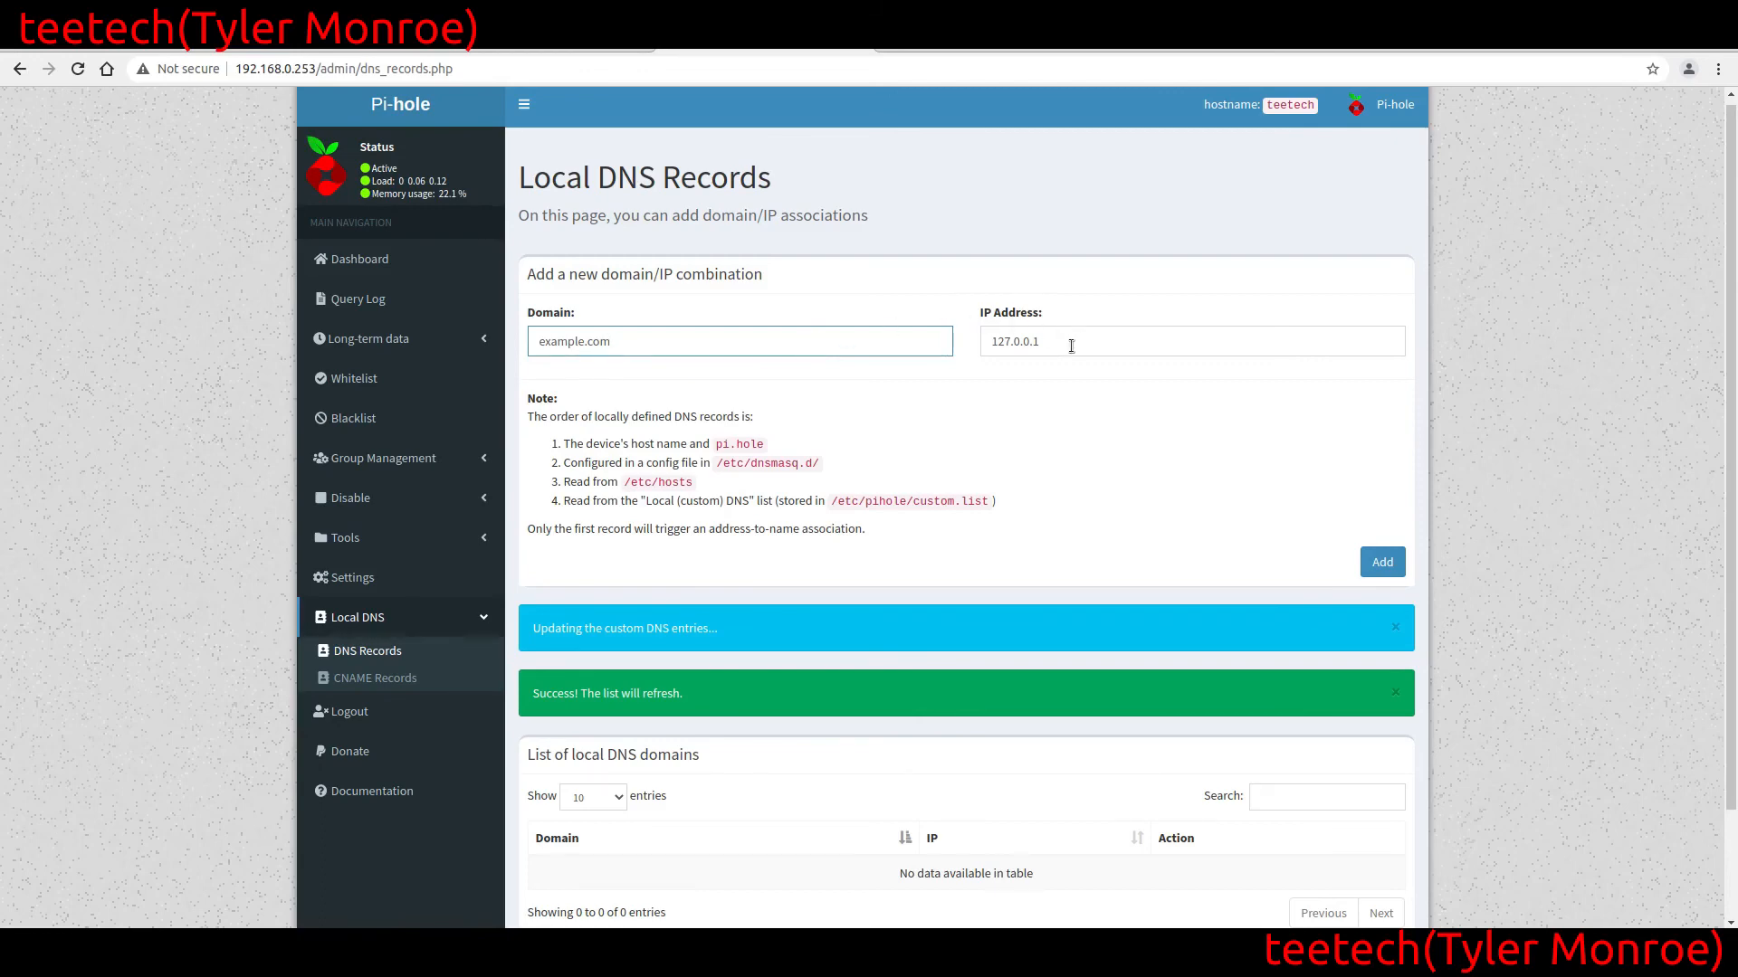
key("Tab")
key("BackSpace")
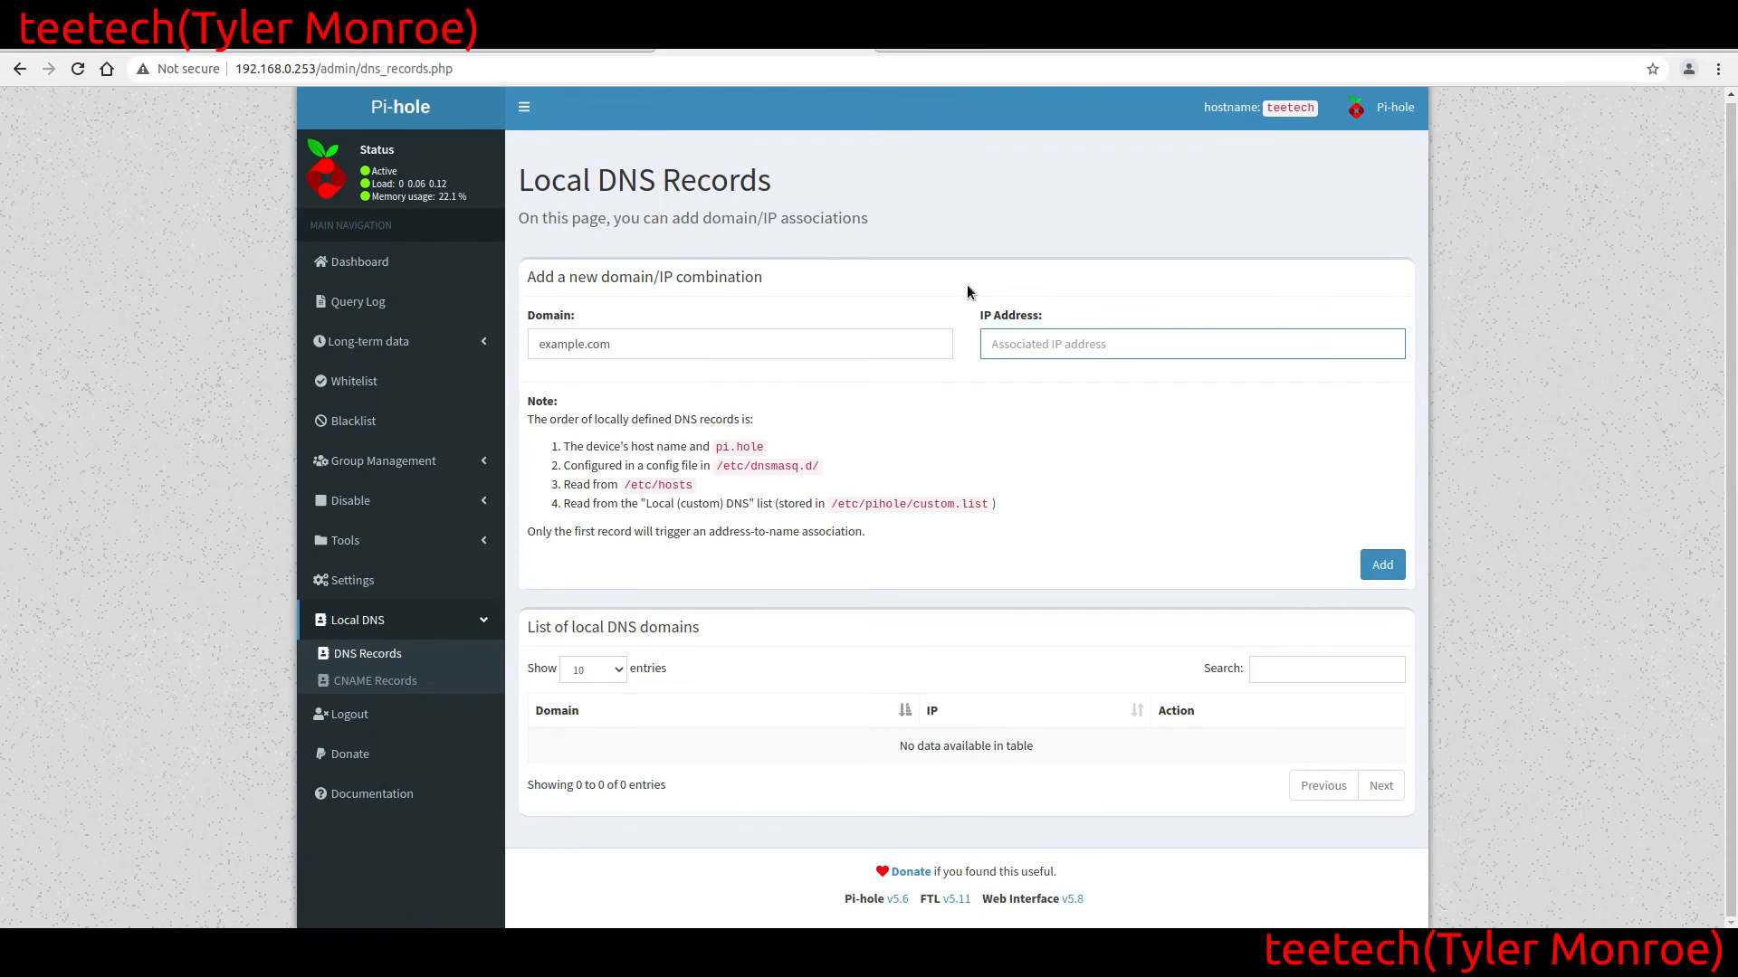
type("192.168.0.254")
left_click(1369, 563)
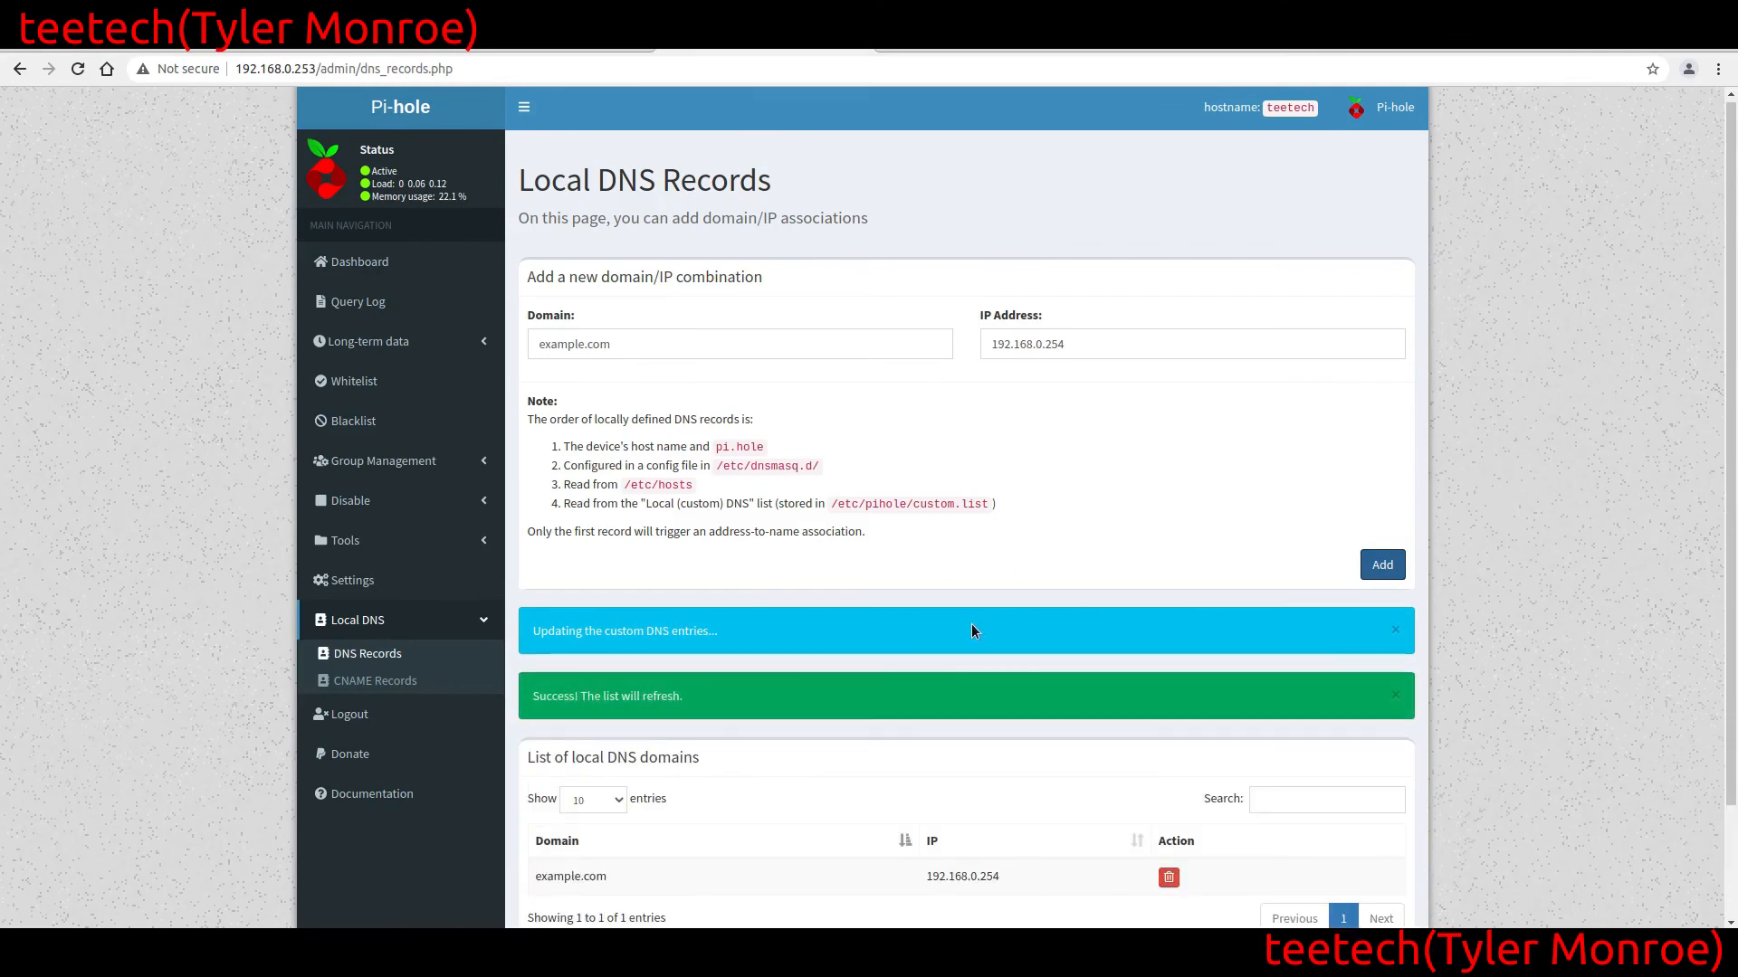
Repeat the example.com dig lookup against 192.168.0.253 in the local terminal
mouse_move(504, 961)
left_click(504, 865)
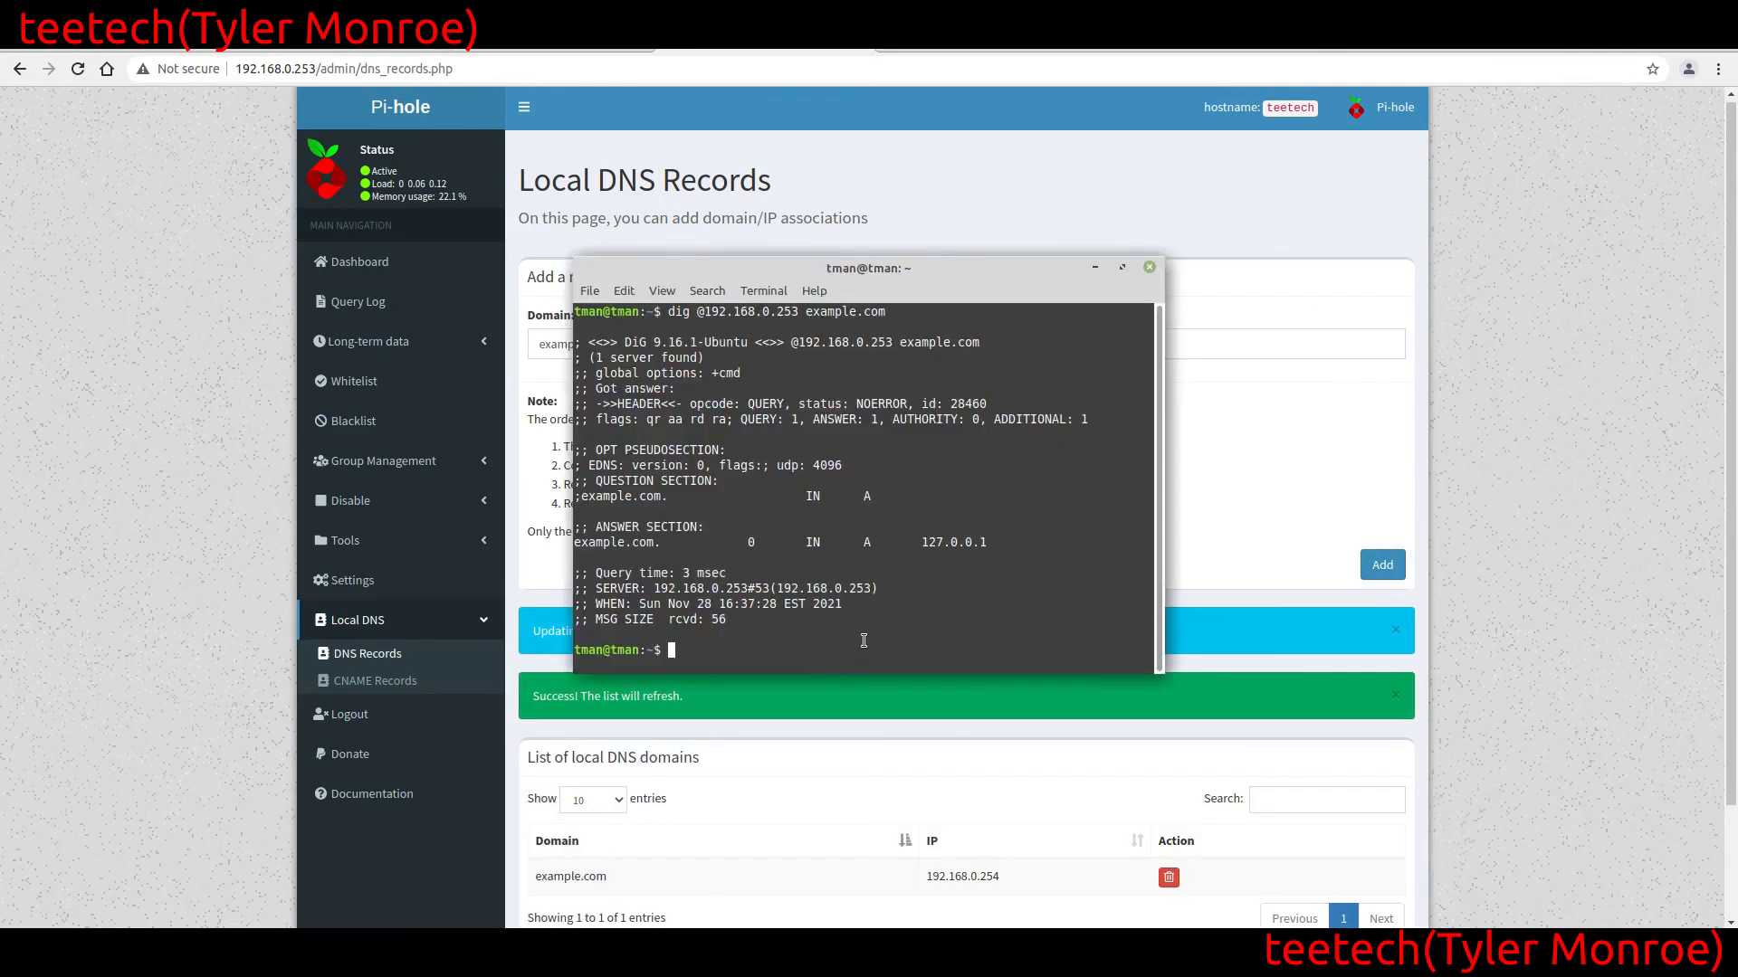
key("Up")
key("Return")
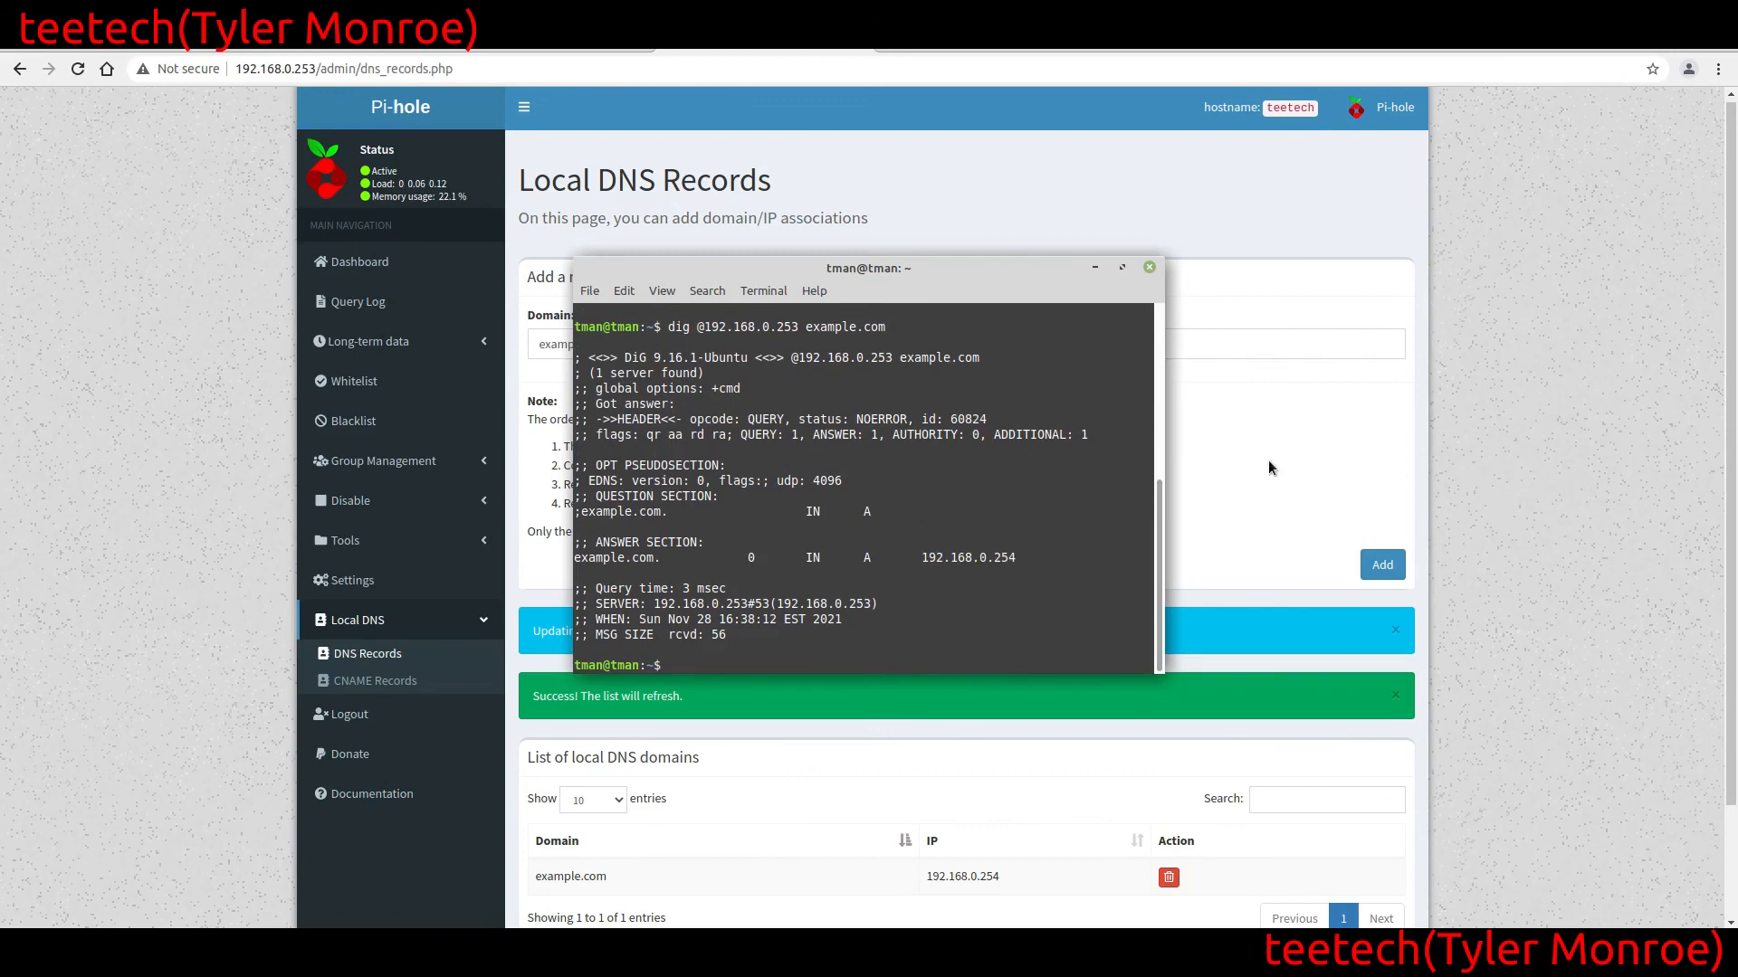
Return to the Local DNS Records page in the browser and delete the example.com record pointing to 192.168.0.254
left_click(1457, 397)
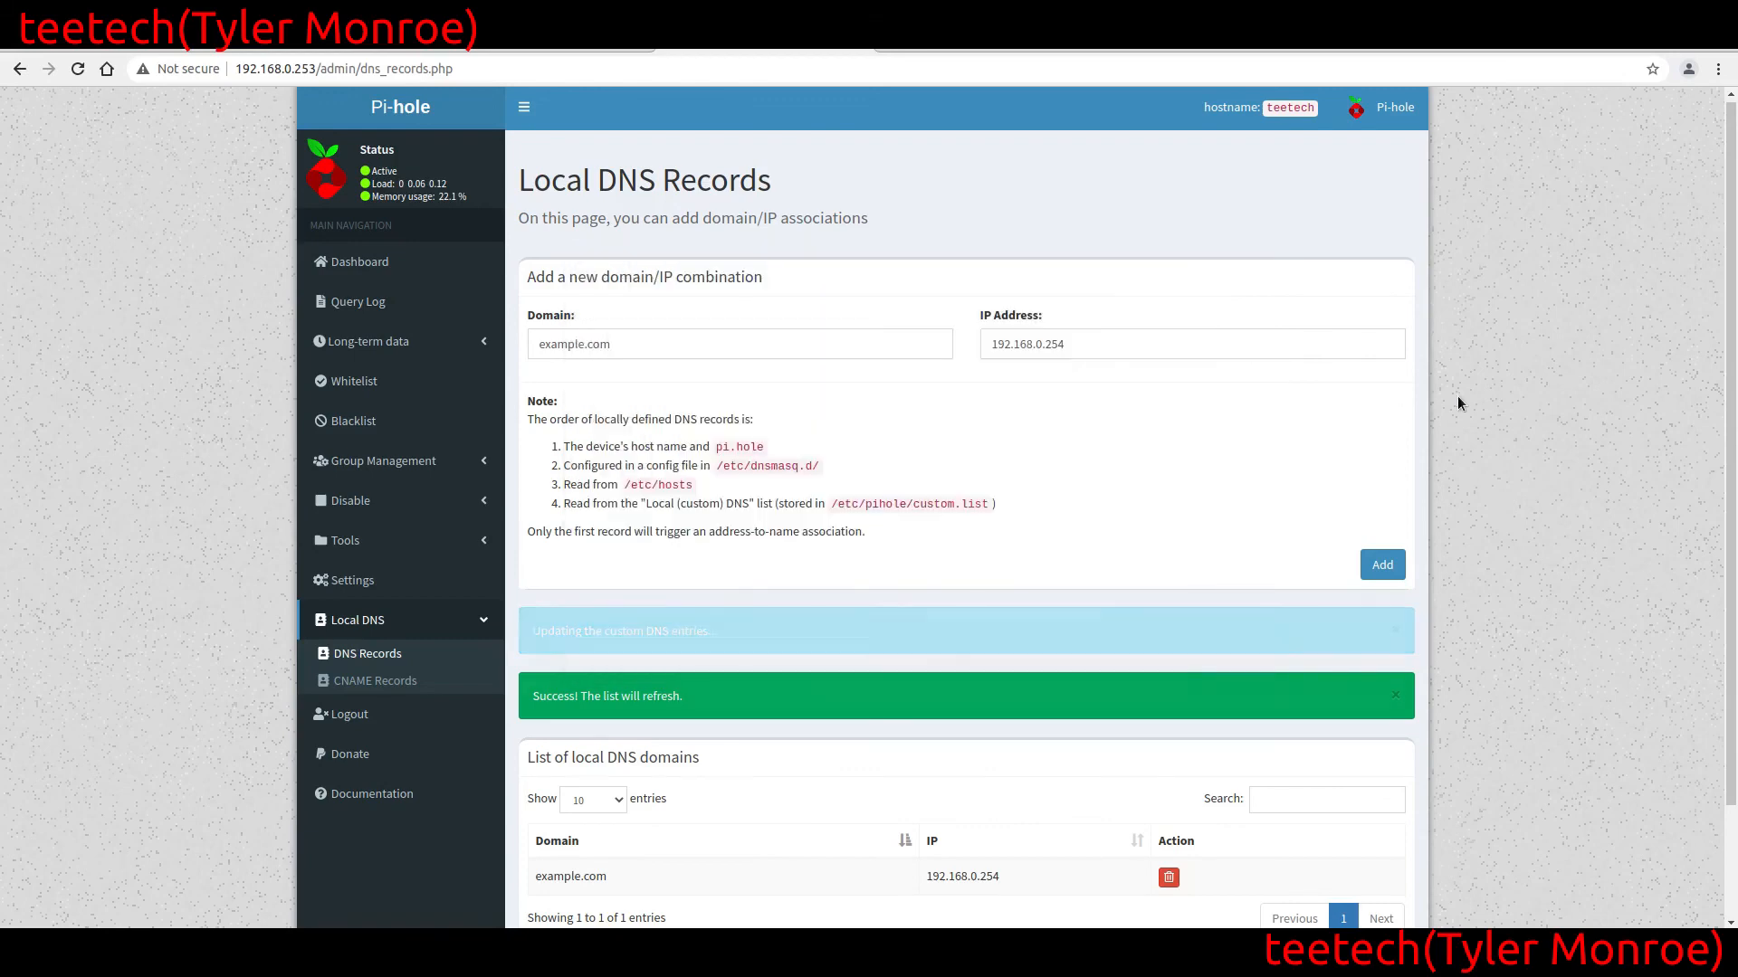
scroll(1458, 474, "down", 1)
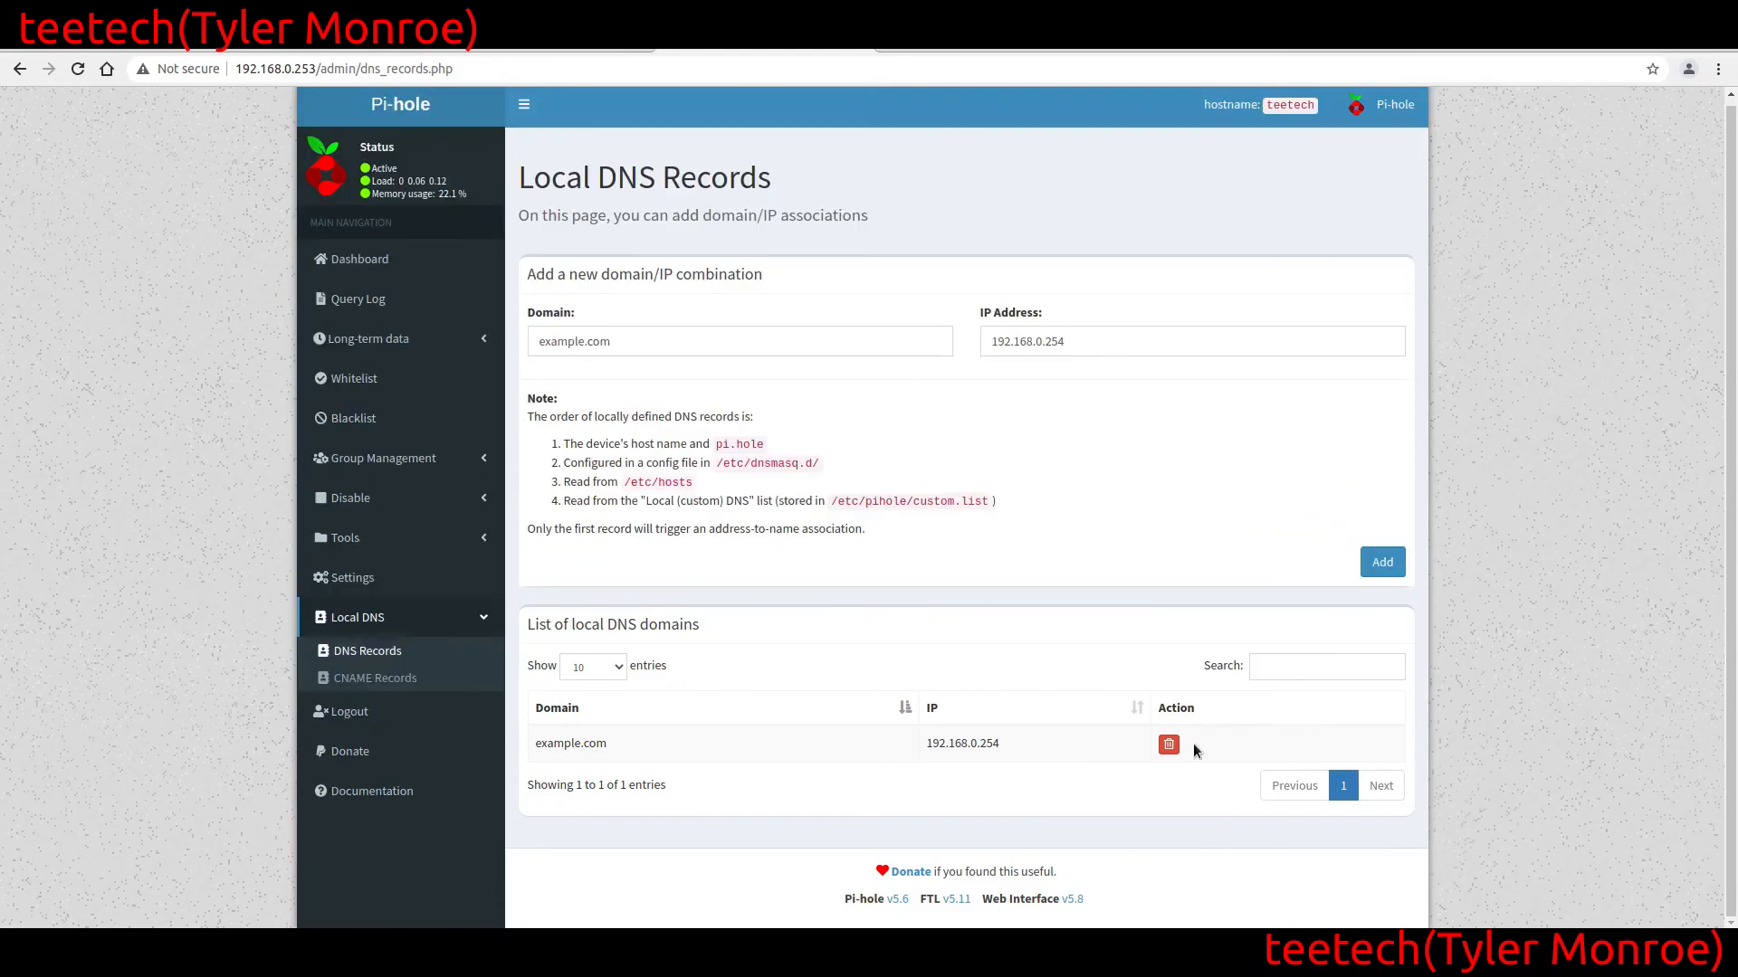
left_click(1167, 744)
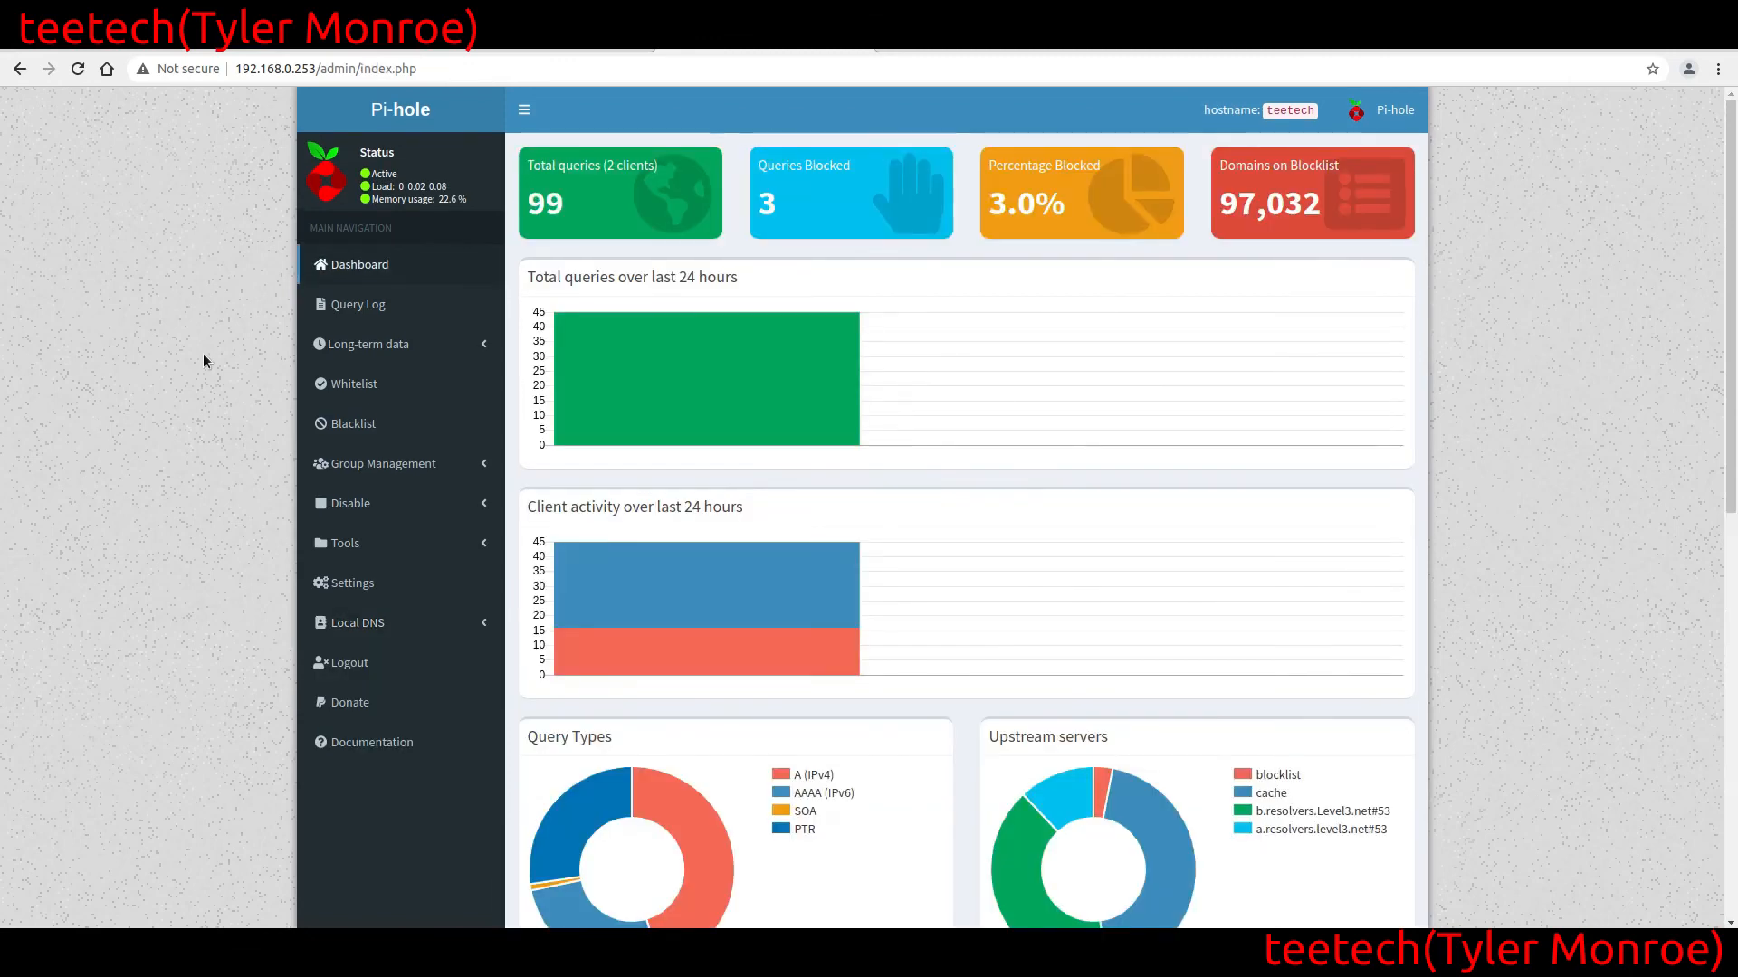
Blacklist fonts.gstatic.com from its Query Log entry and open the Blacklist page to check it
left_click(331, 310)
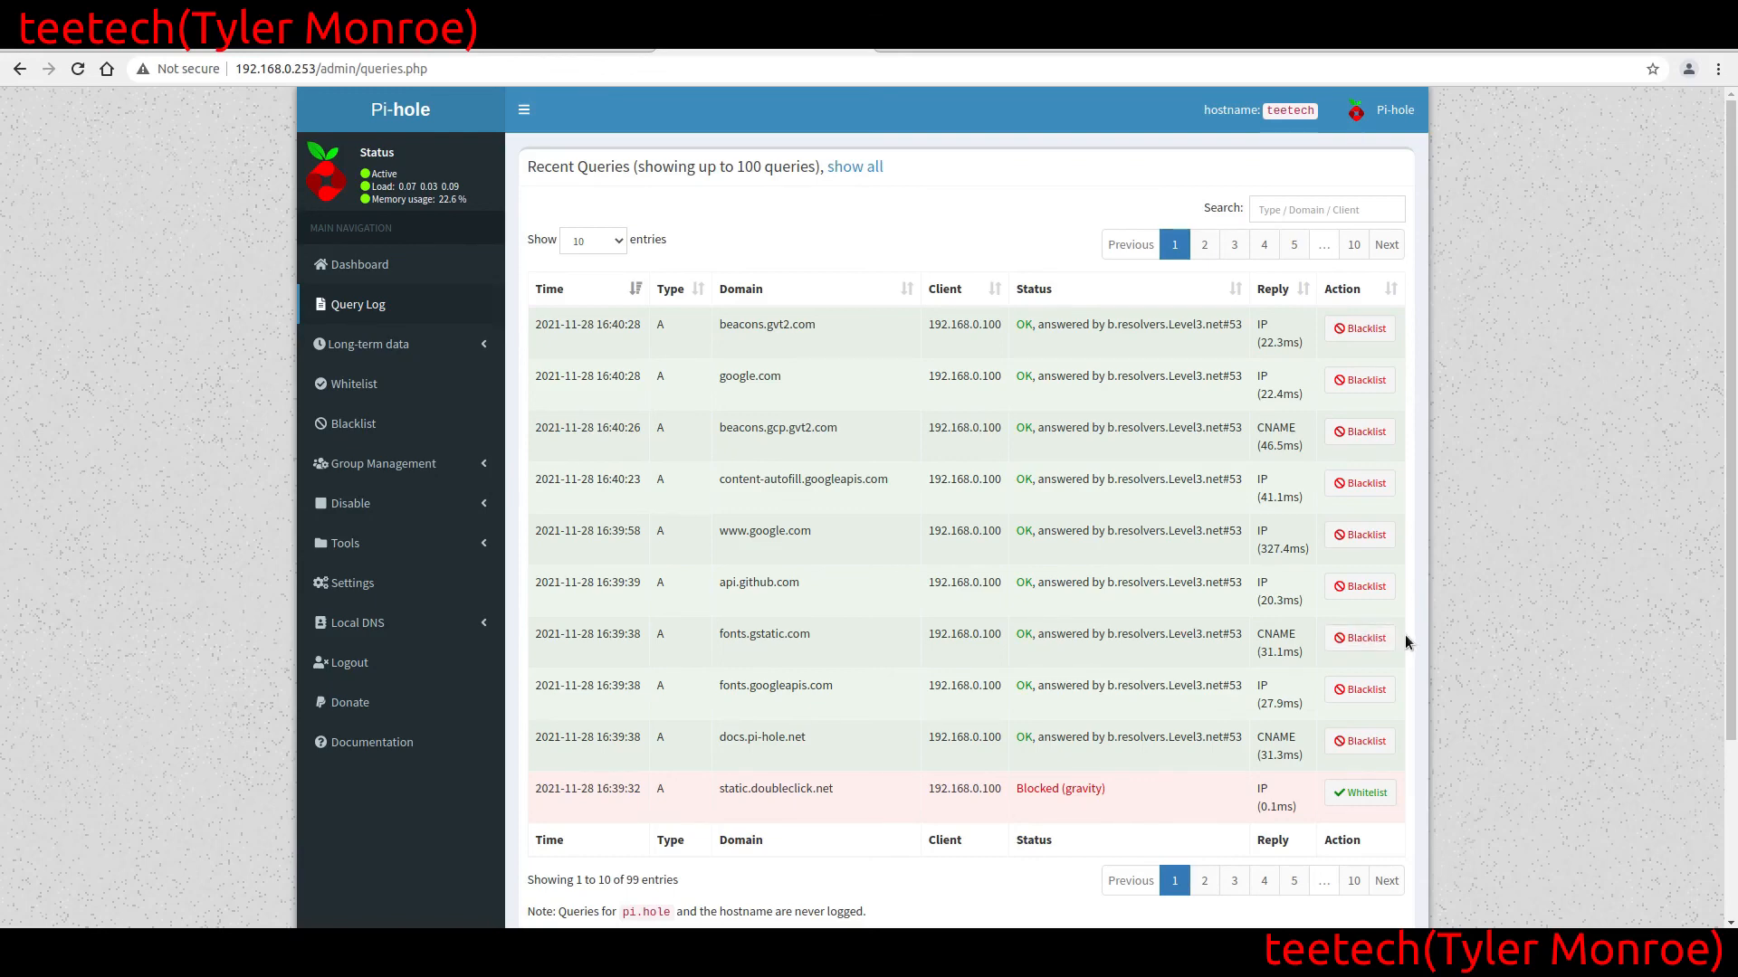
left_click(1372, 640)
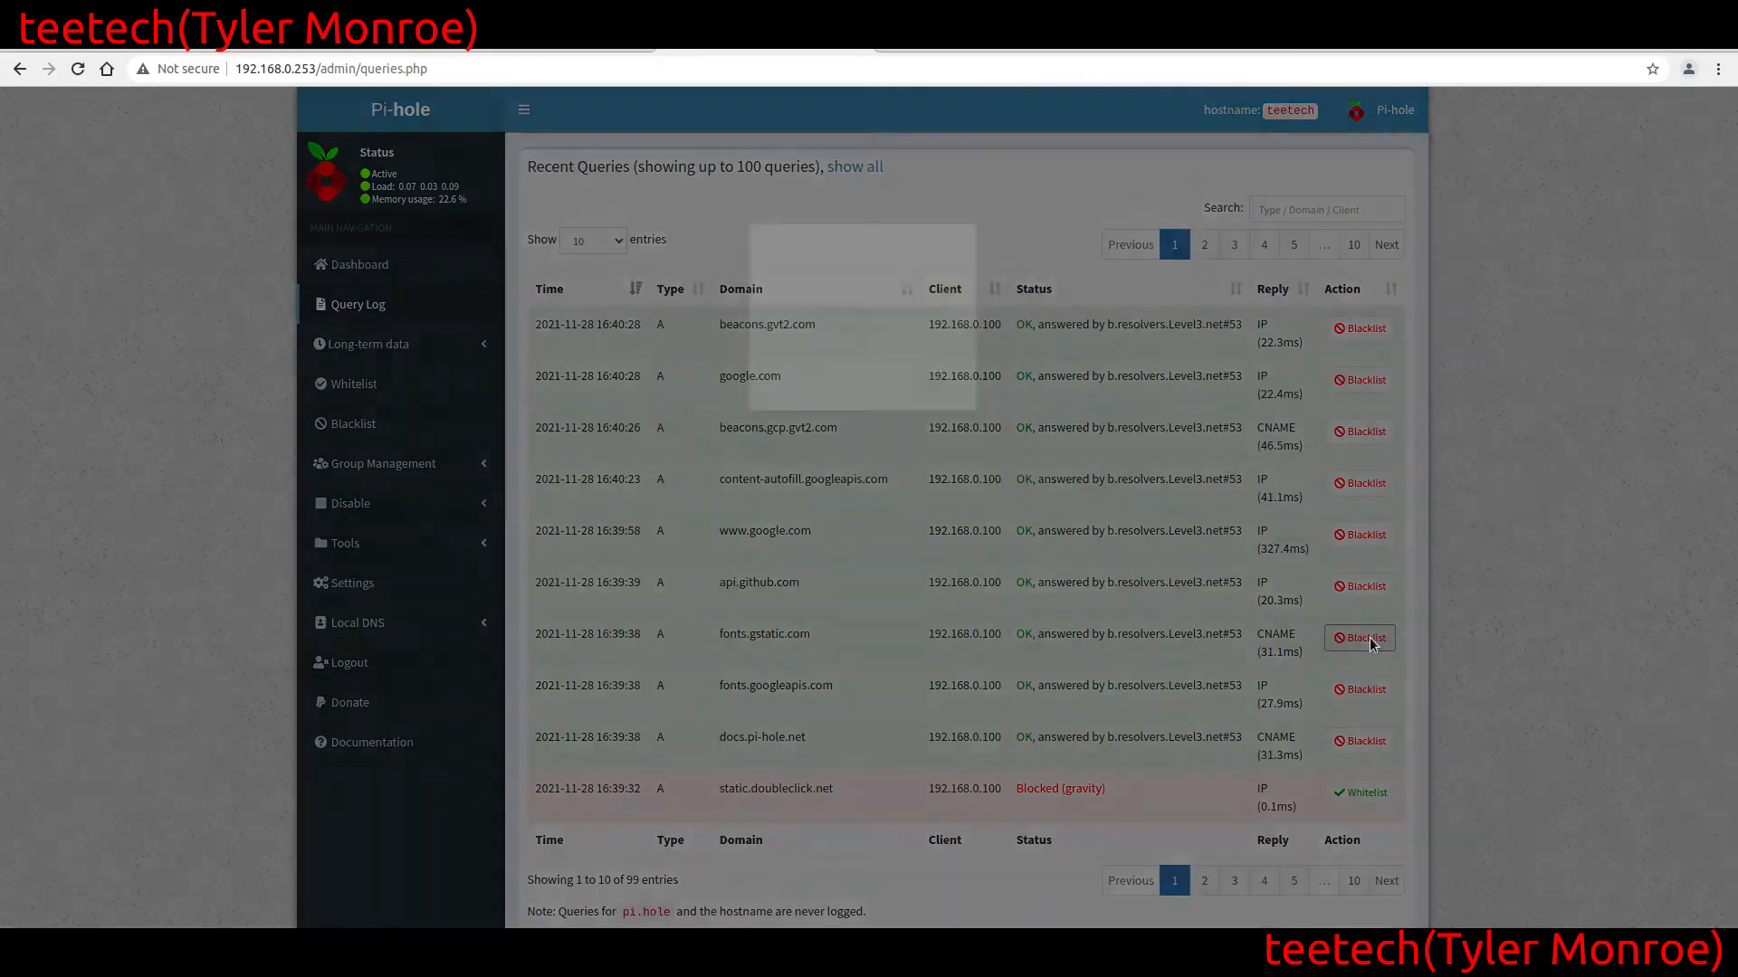
left_click(939, 573)
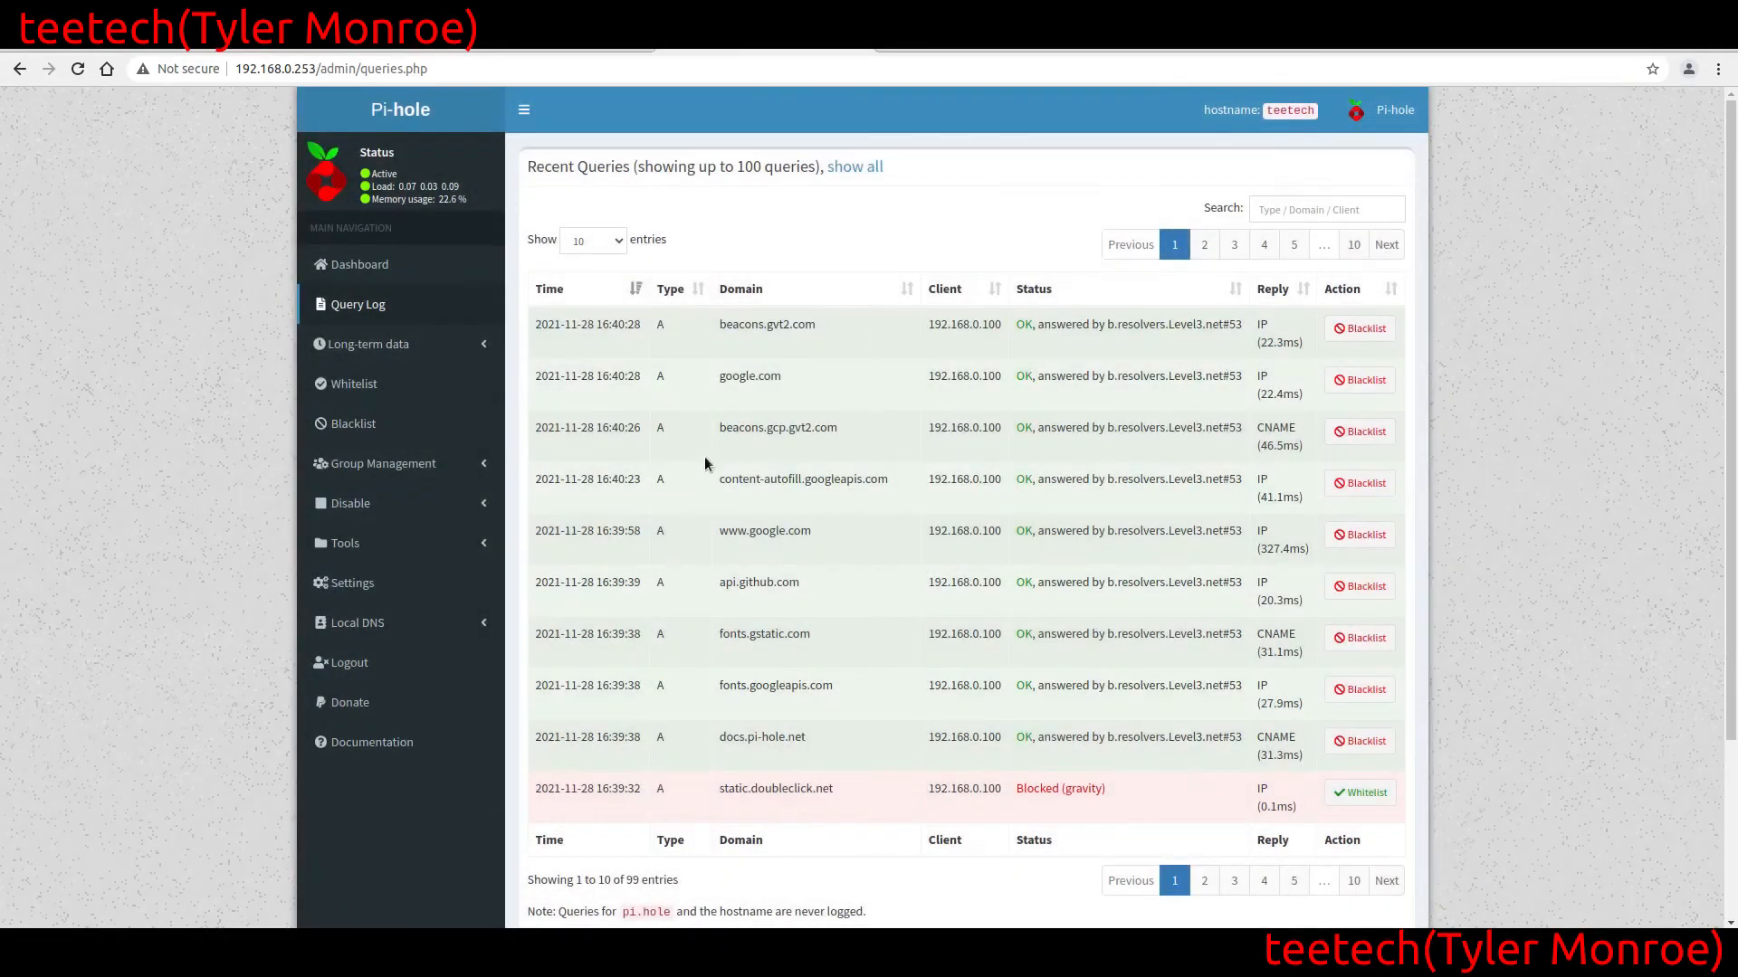
left_click(350, 426)
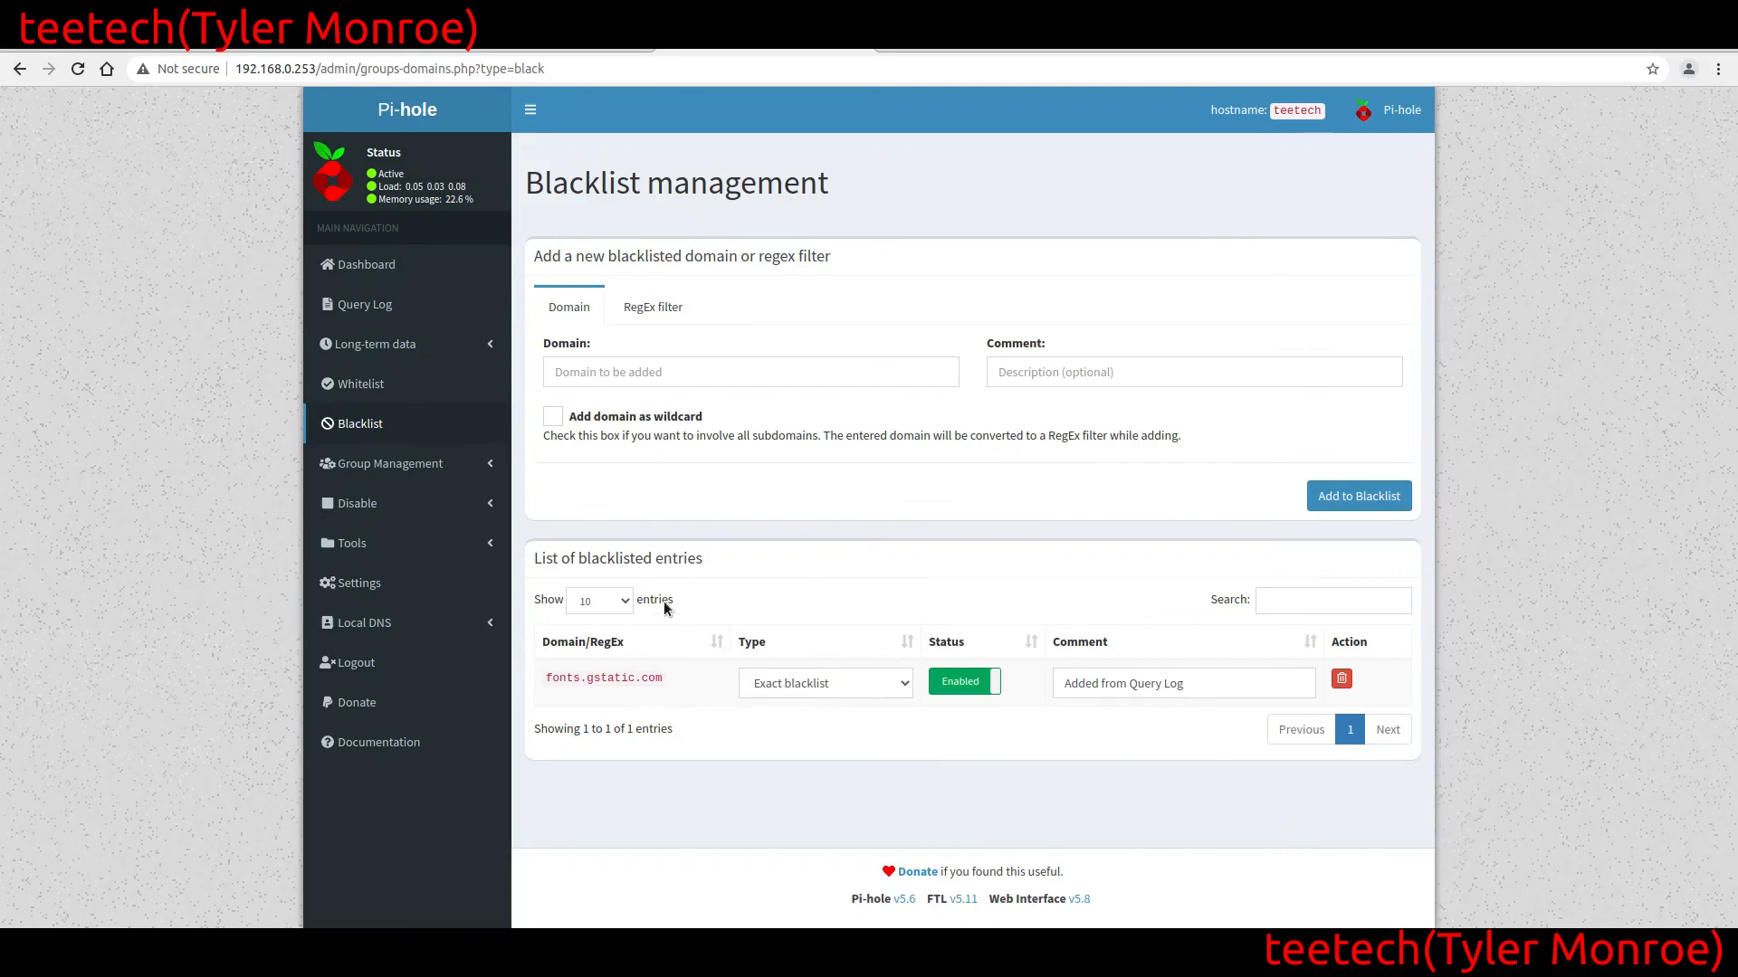
Open the Pi-hole Dashboard, switch to the local terminal and look up fonts.gstatic.com with dig against 192.168.0.253 on a cleared screen
left_click(436, 266)
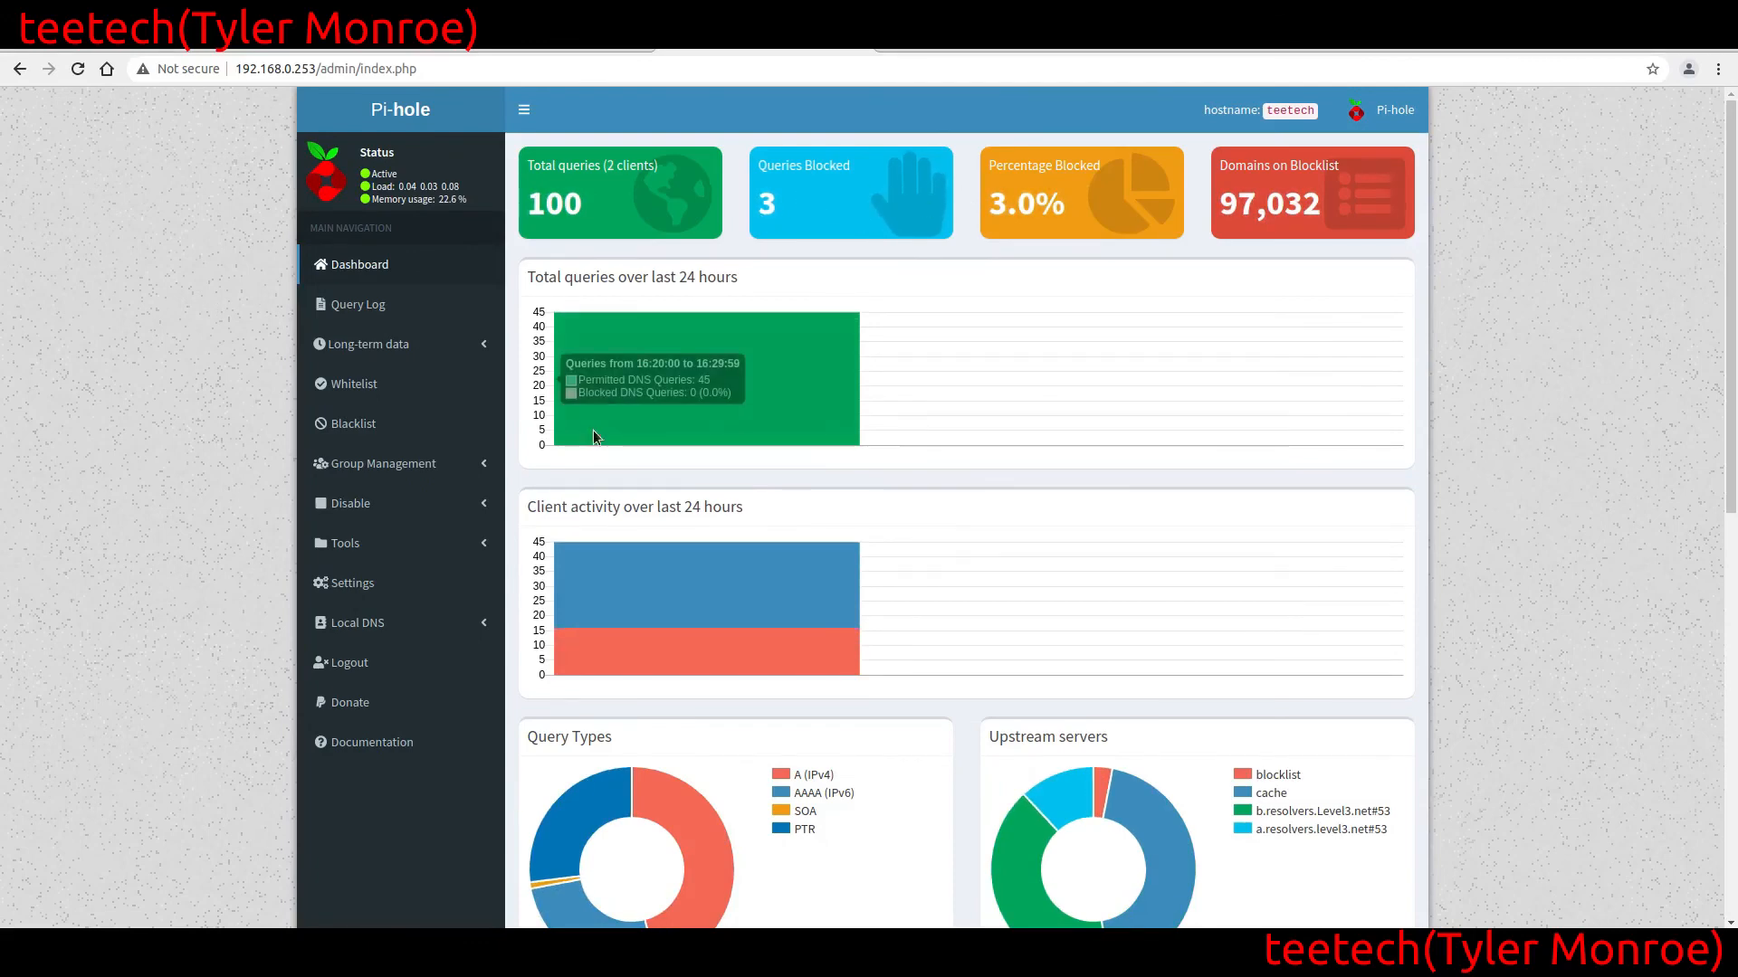
key("alt+Tab")
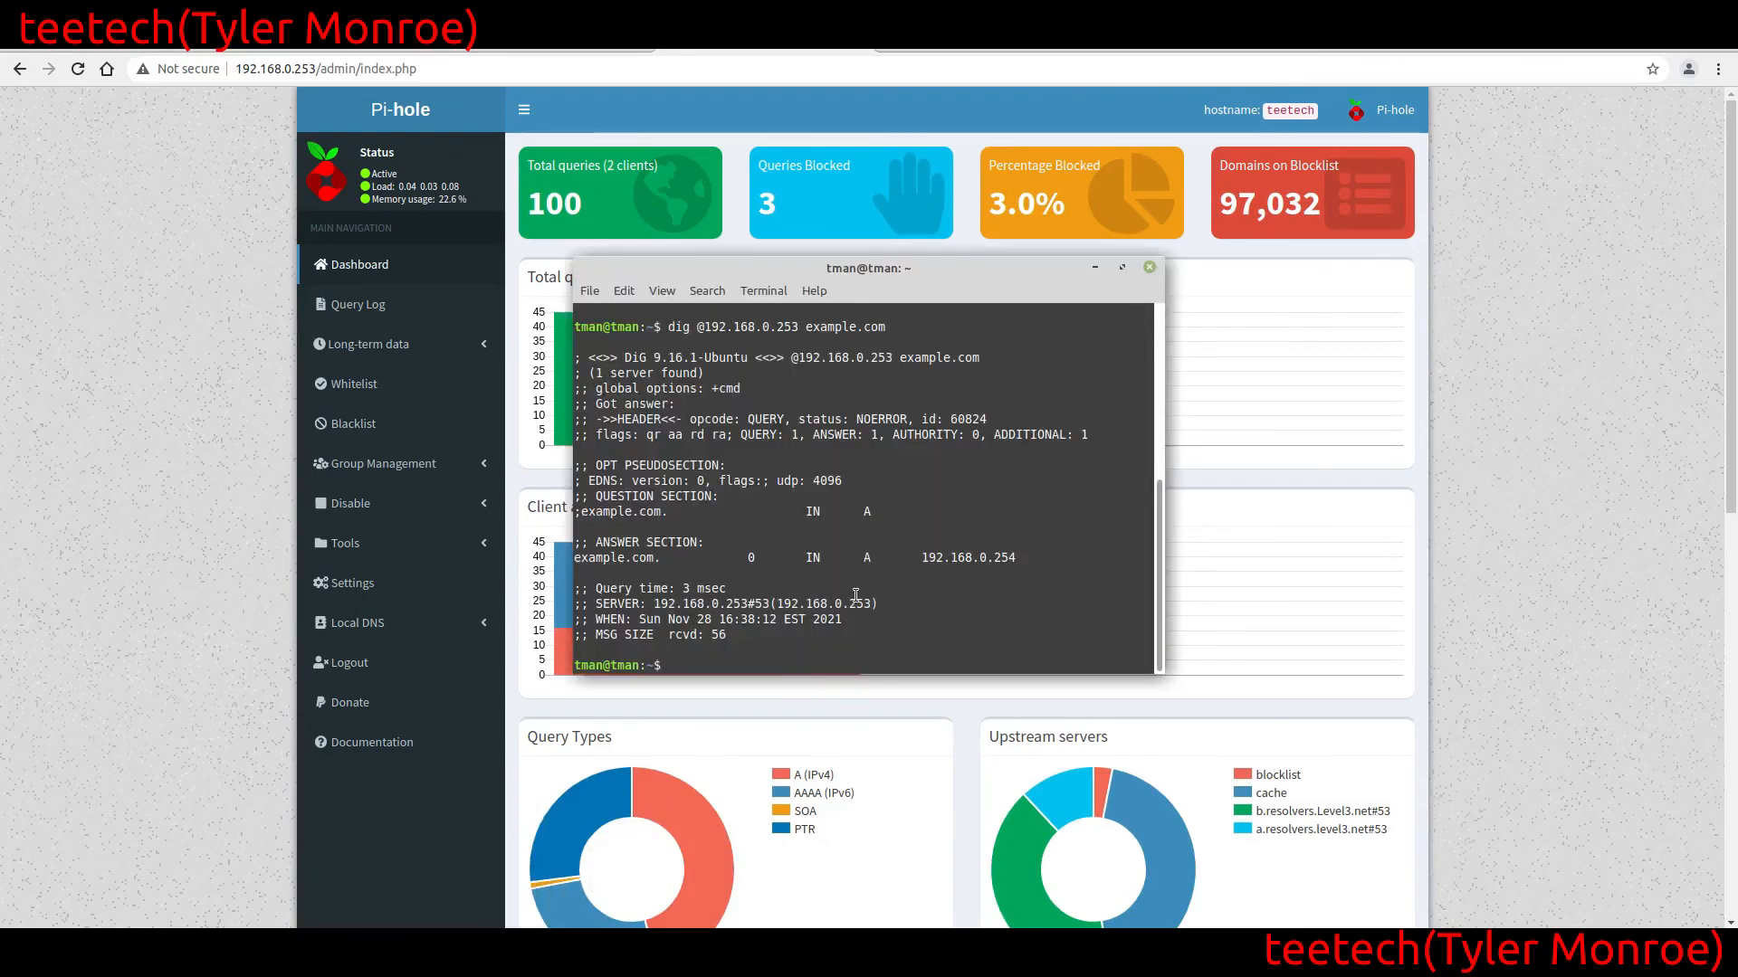
type("clear")
key("Return")
type("dig")
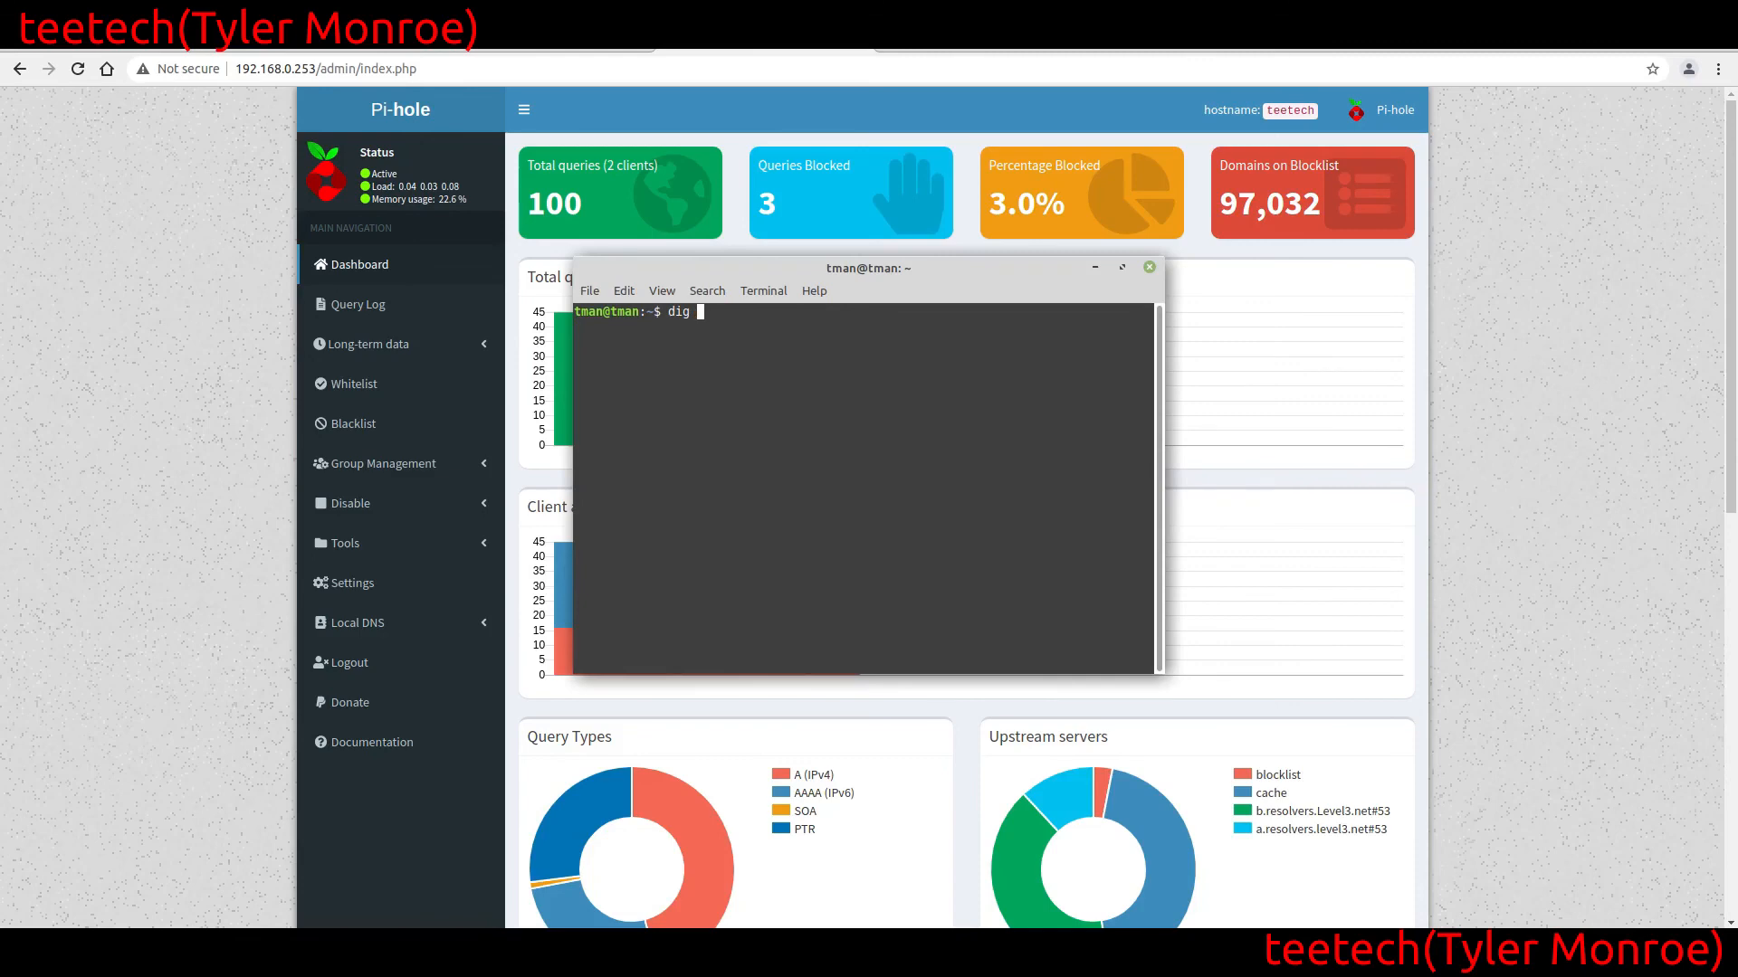
type(" @192.168.0.253 fonts.gsta")
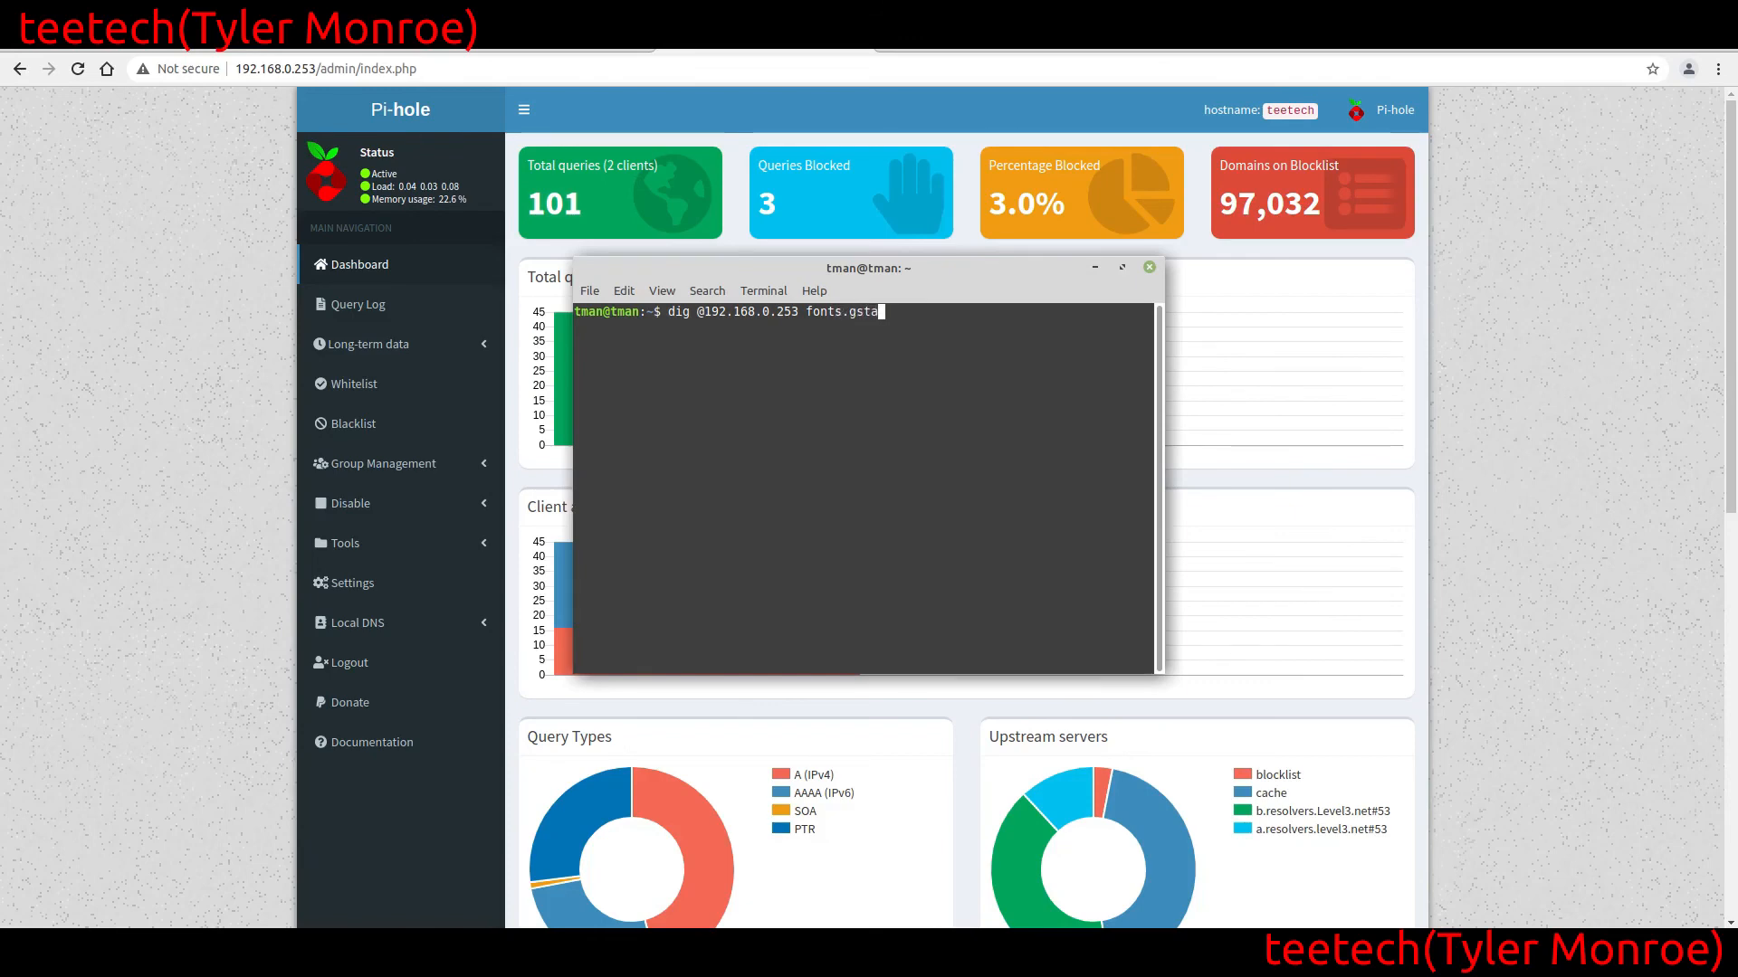
type("tic.com")
key("Return")
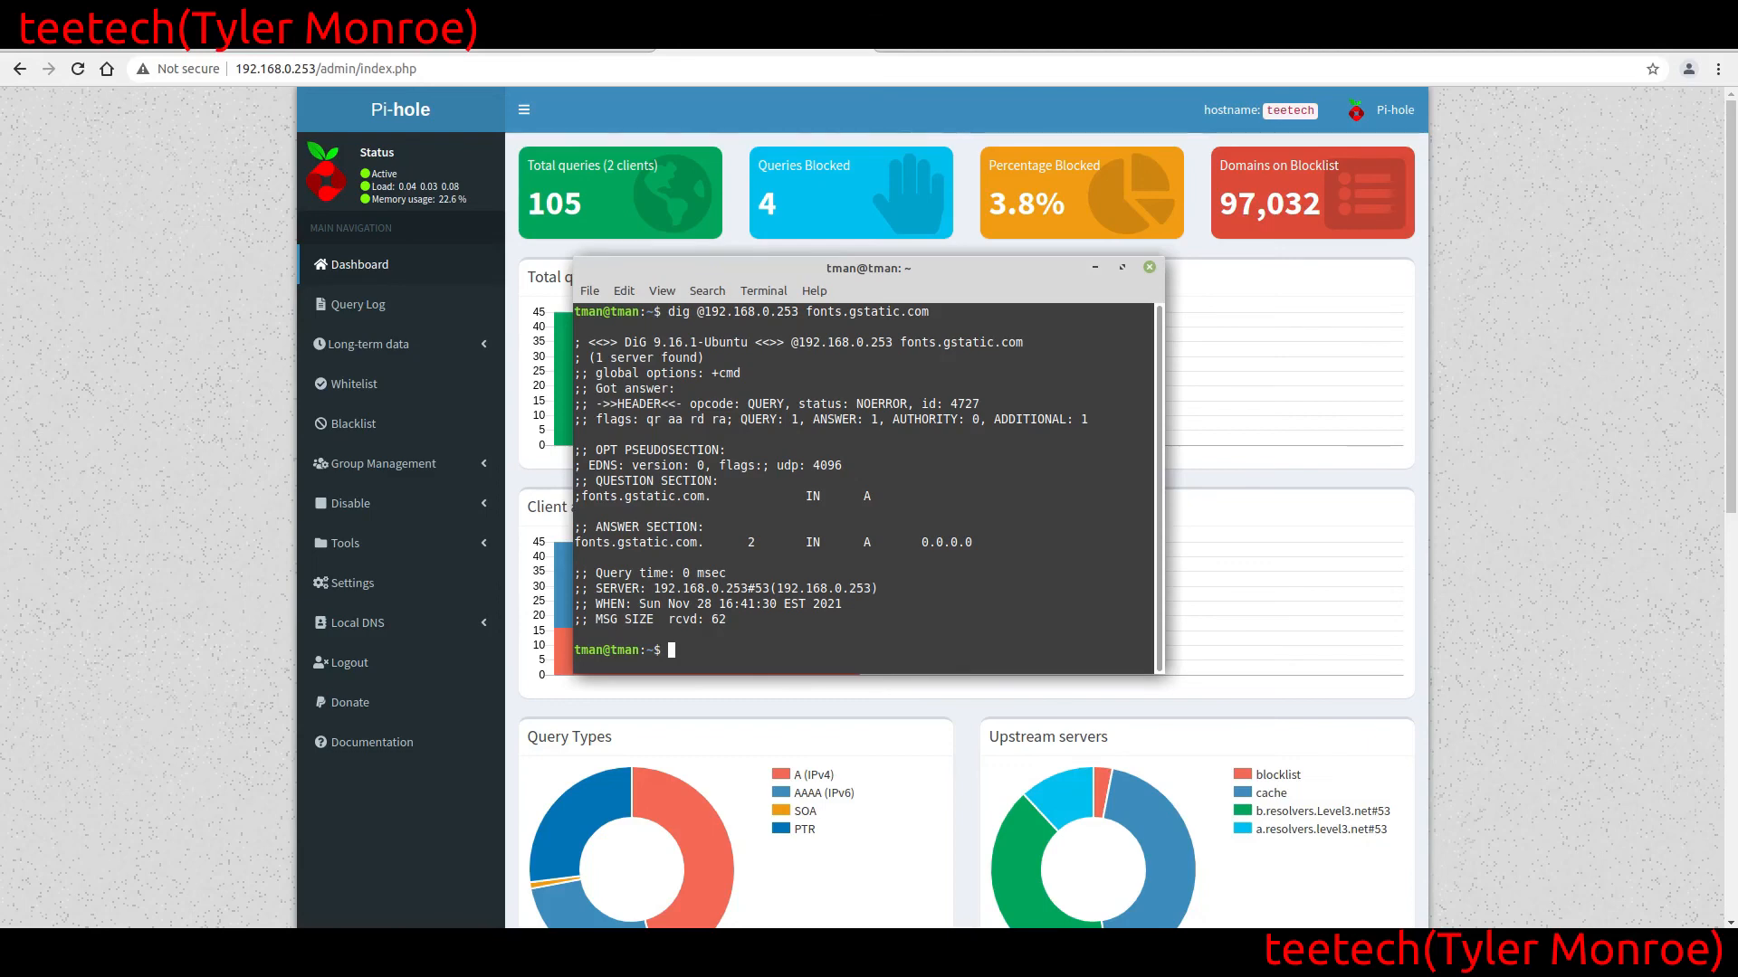
Repeat the fonts.gstatic.com dig lookup against 192.168.0.253 several times to generate more blocked queries
key("Up")
key("Return")
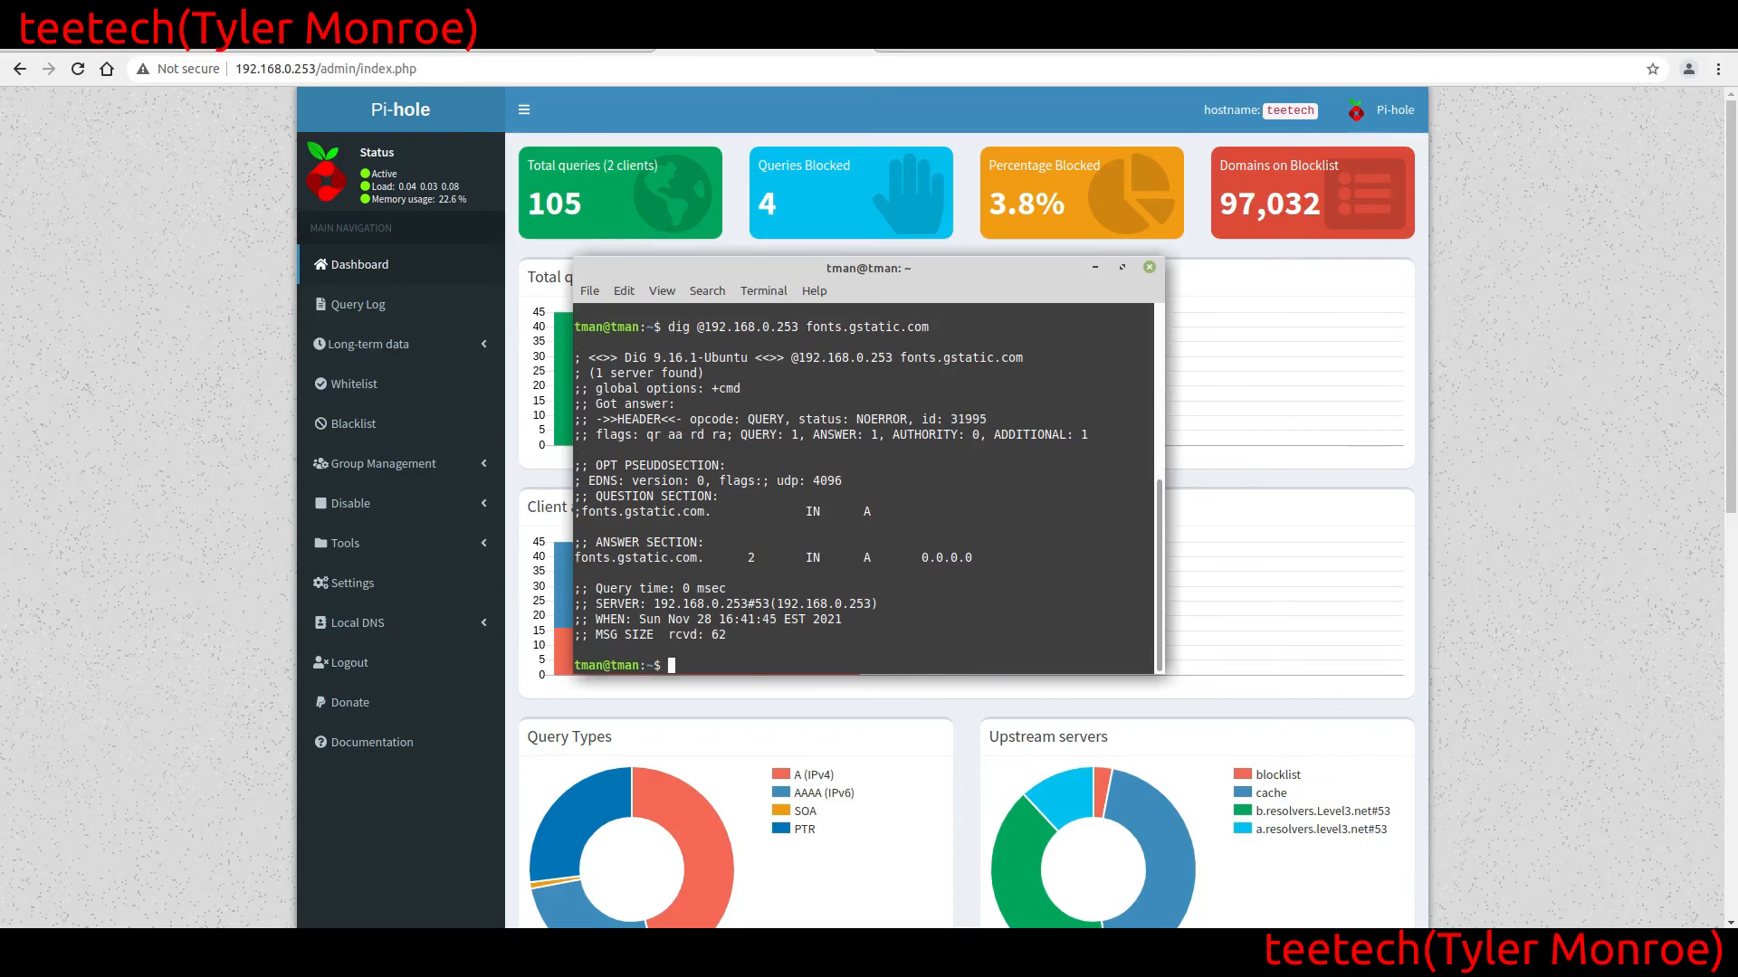
key("Up")
type("\\")
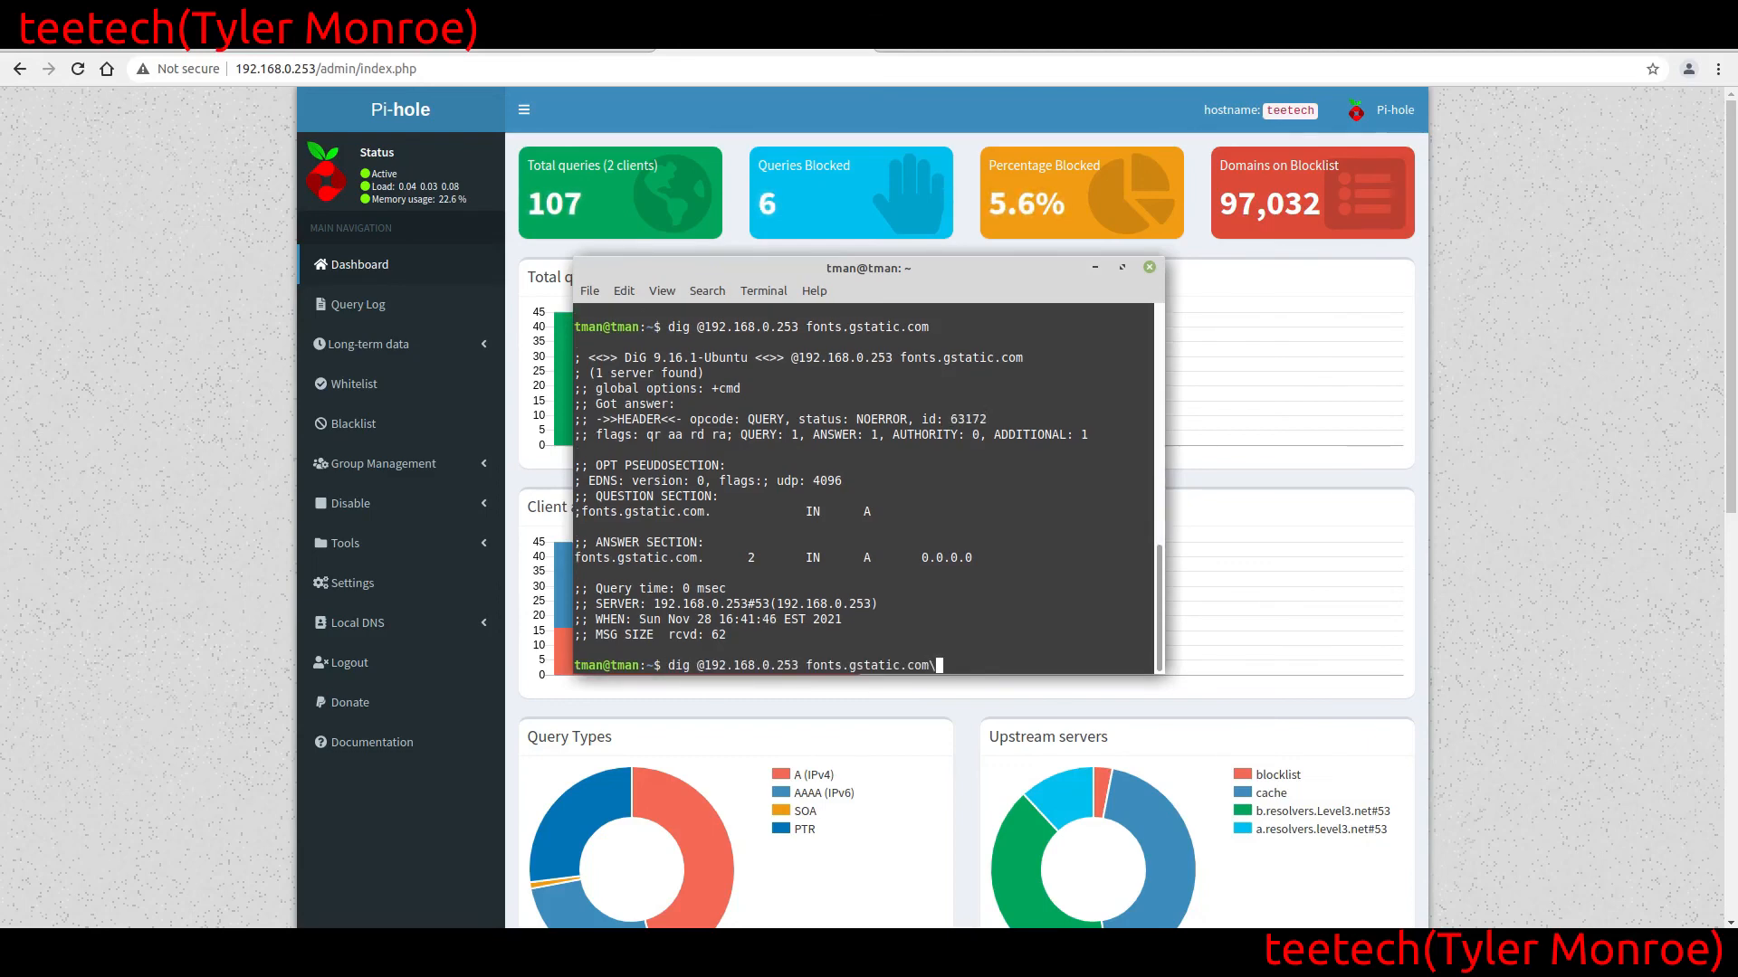
key("Return")
key("ctrl+c")
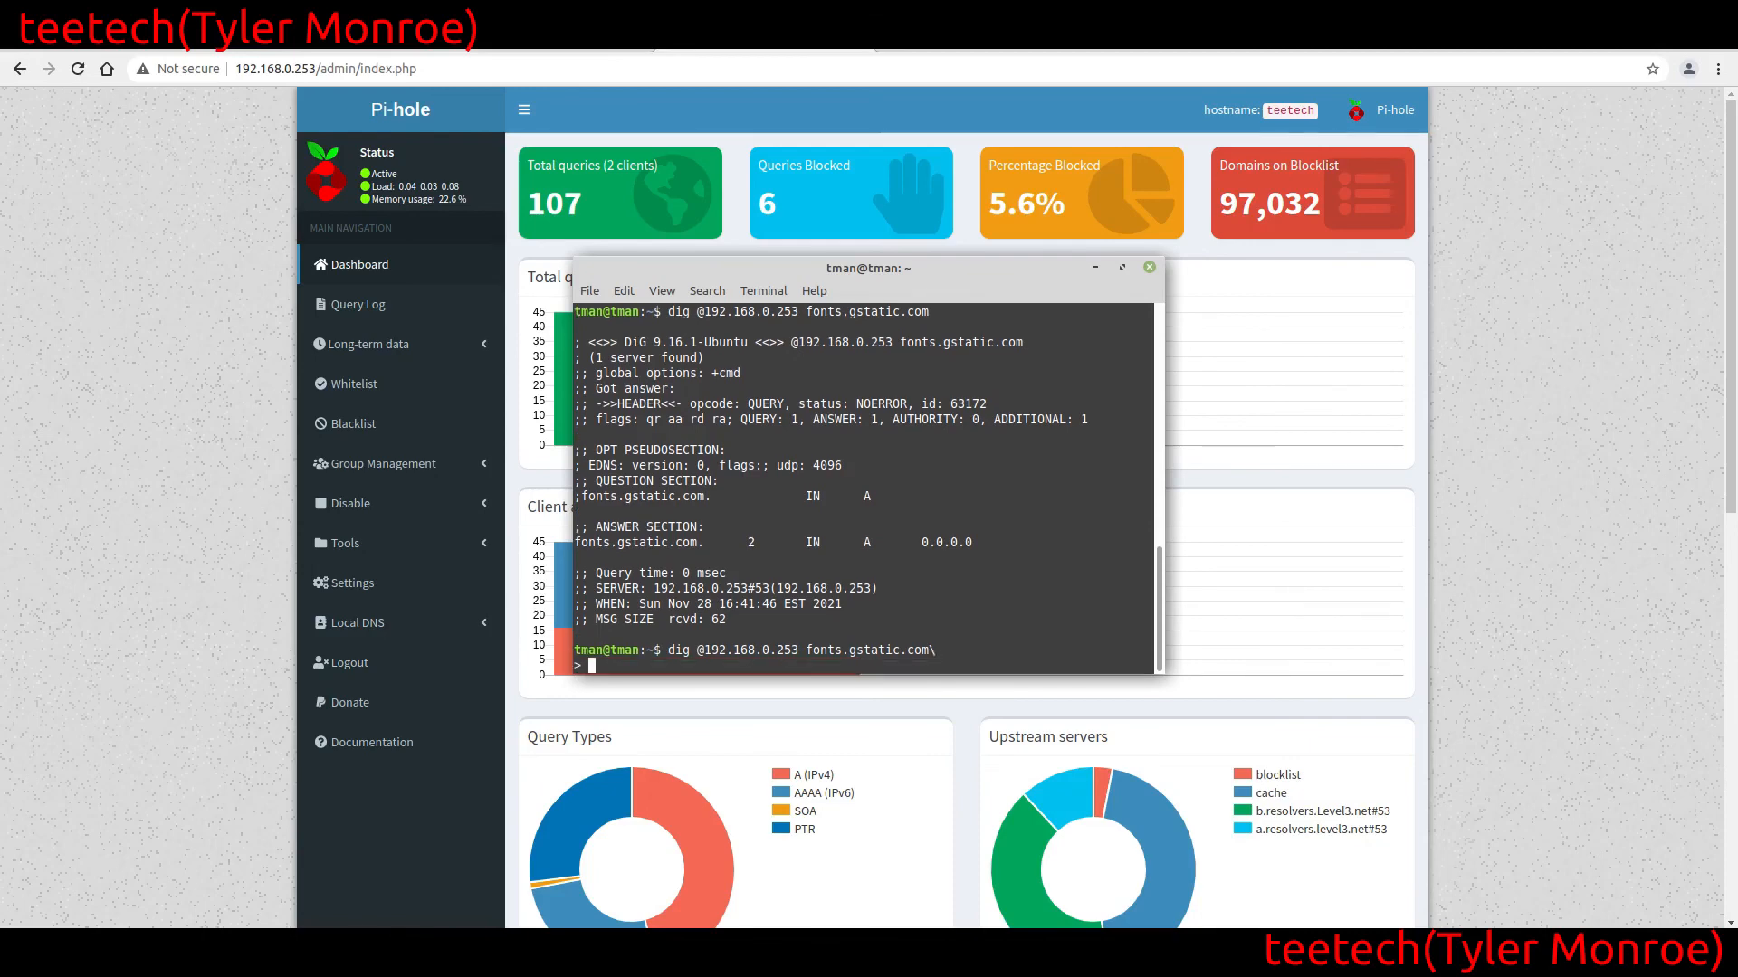
key("Up")
key("Return")
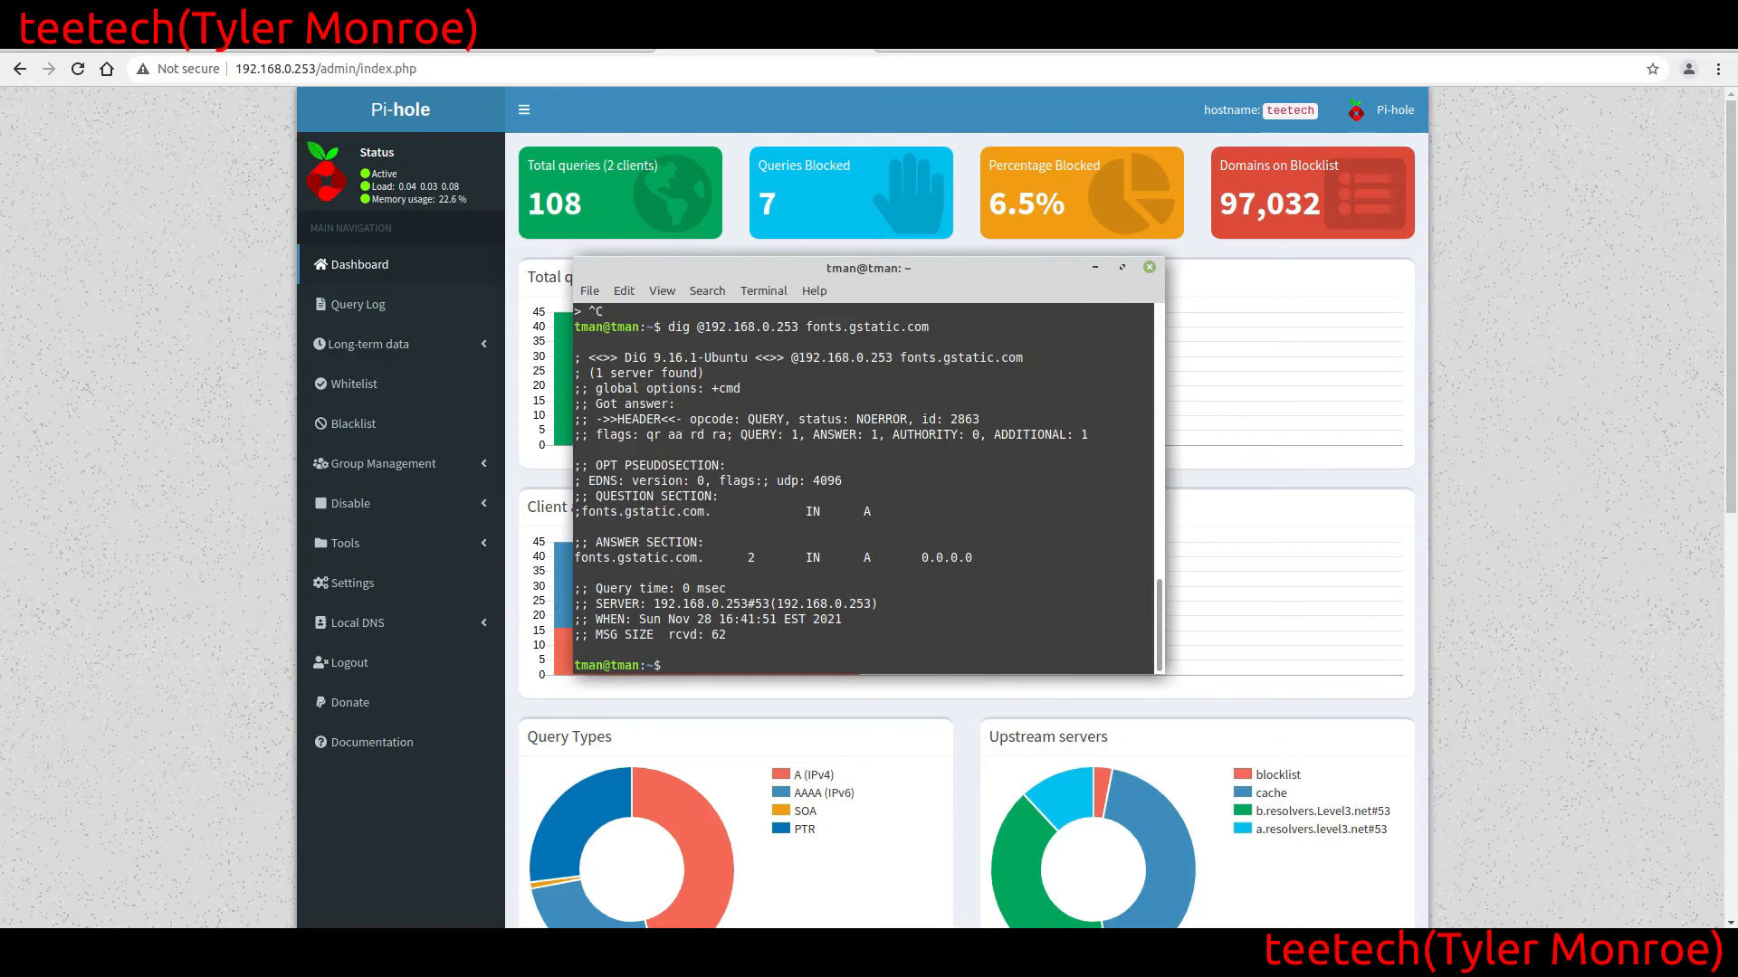
Back in the Pi-hole web interface, delete fonts.gstatic.com from the Blacklist and return to the Dashboard
key("alt+Tab")
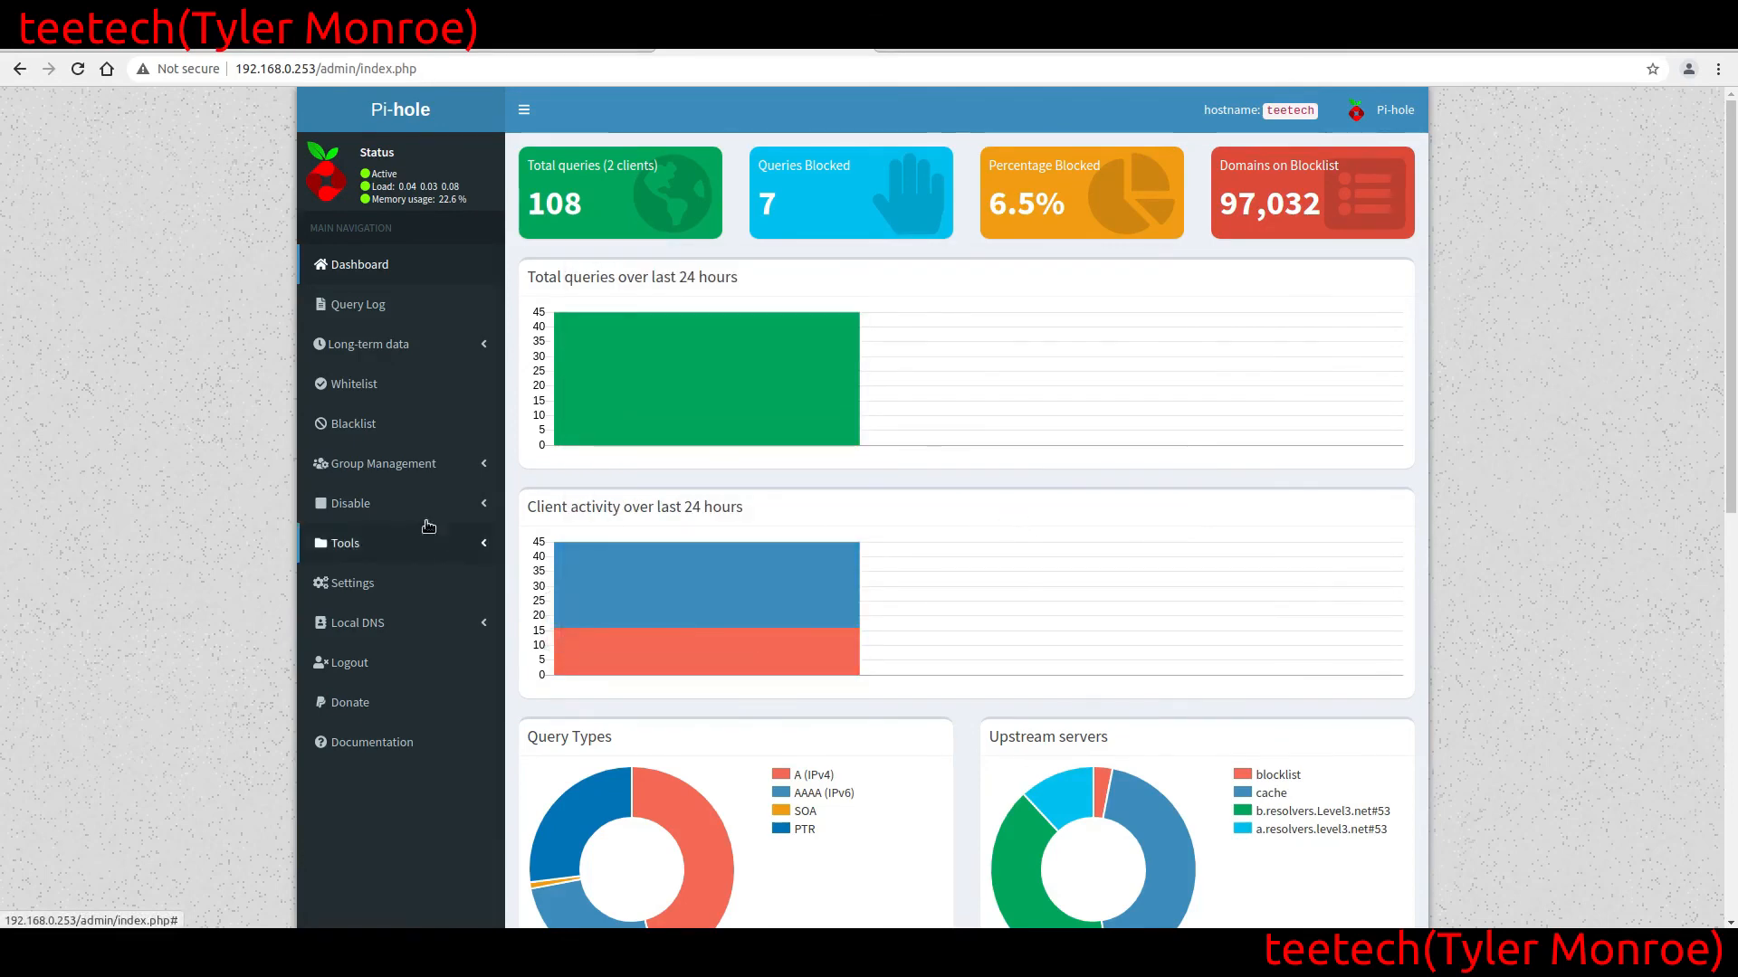
left_click(353, 425)
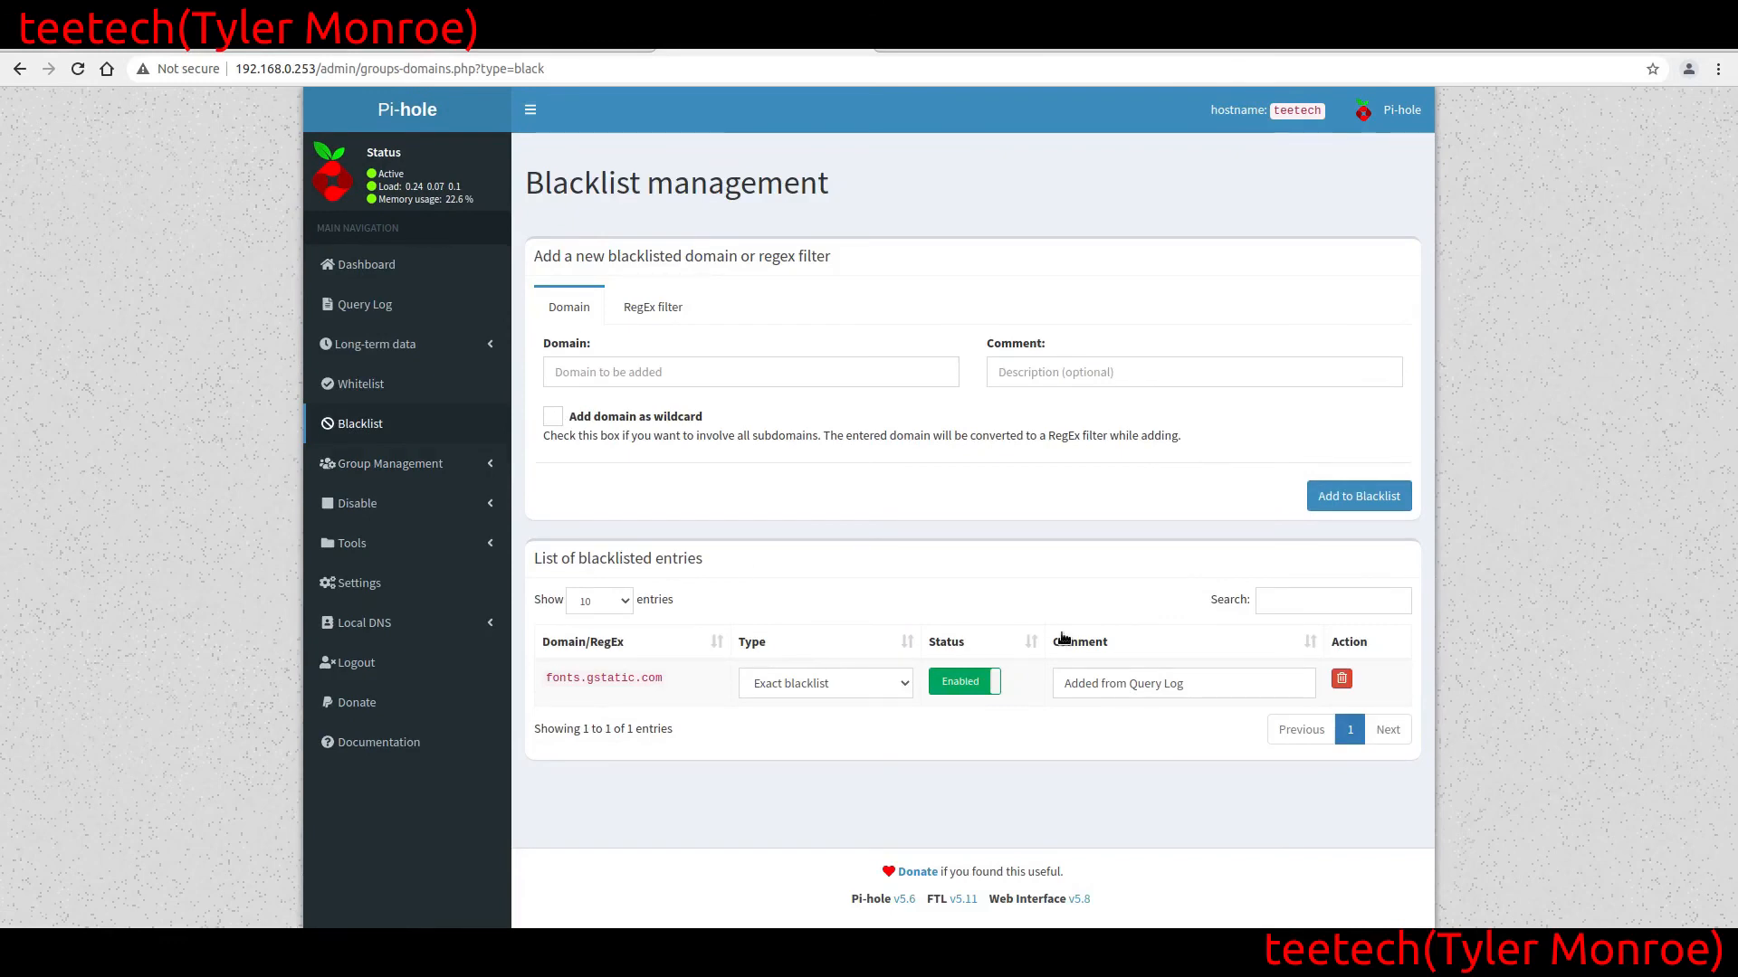
left_click(1341, 679)
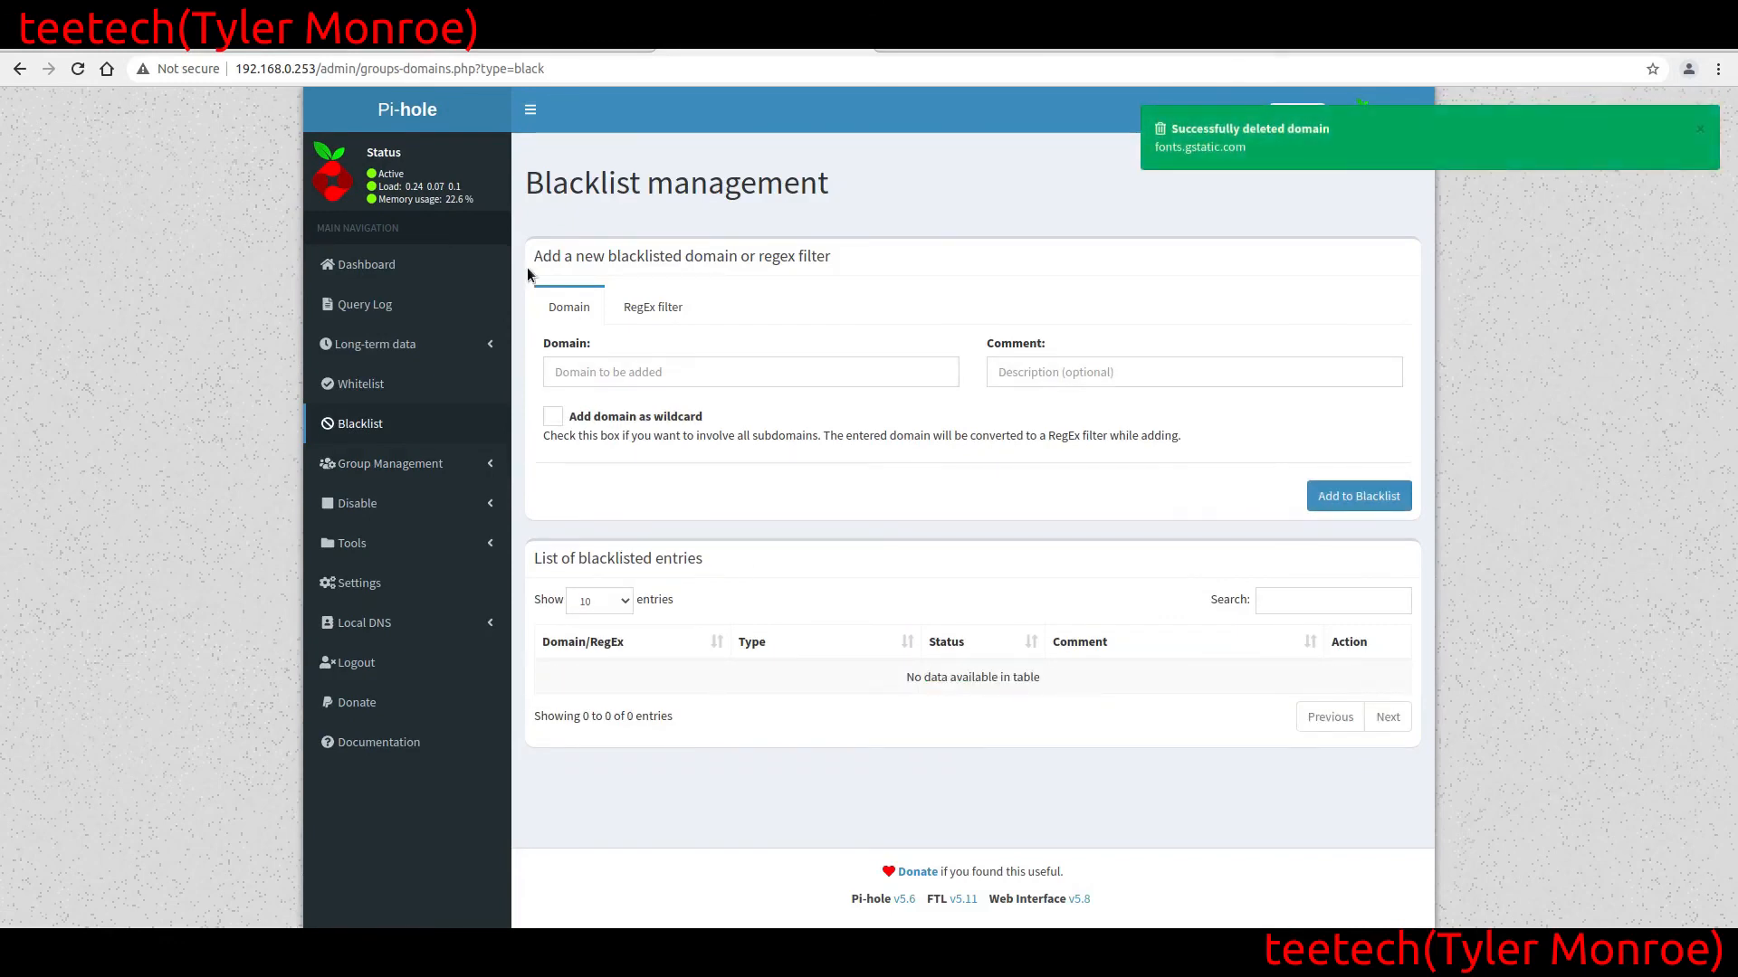
left_click(355, 276)
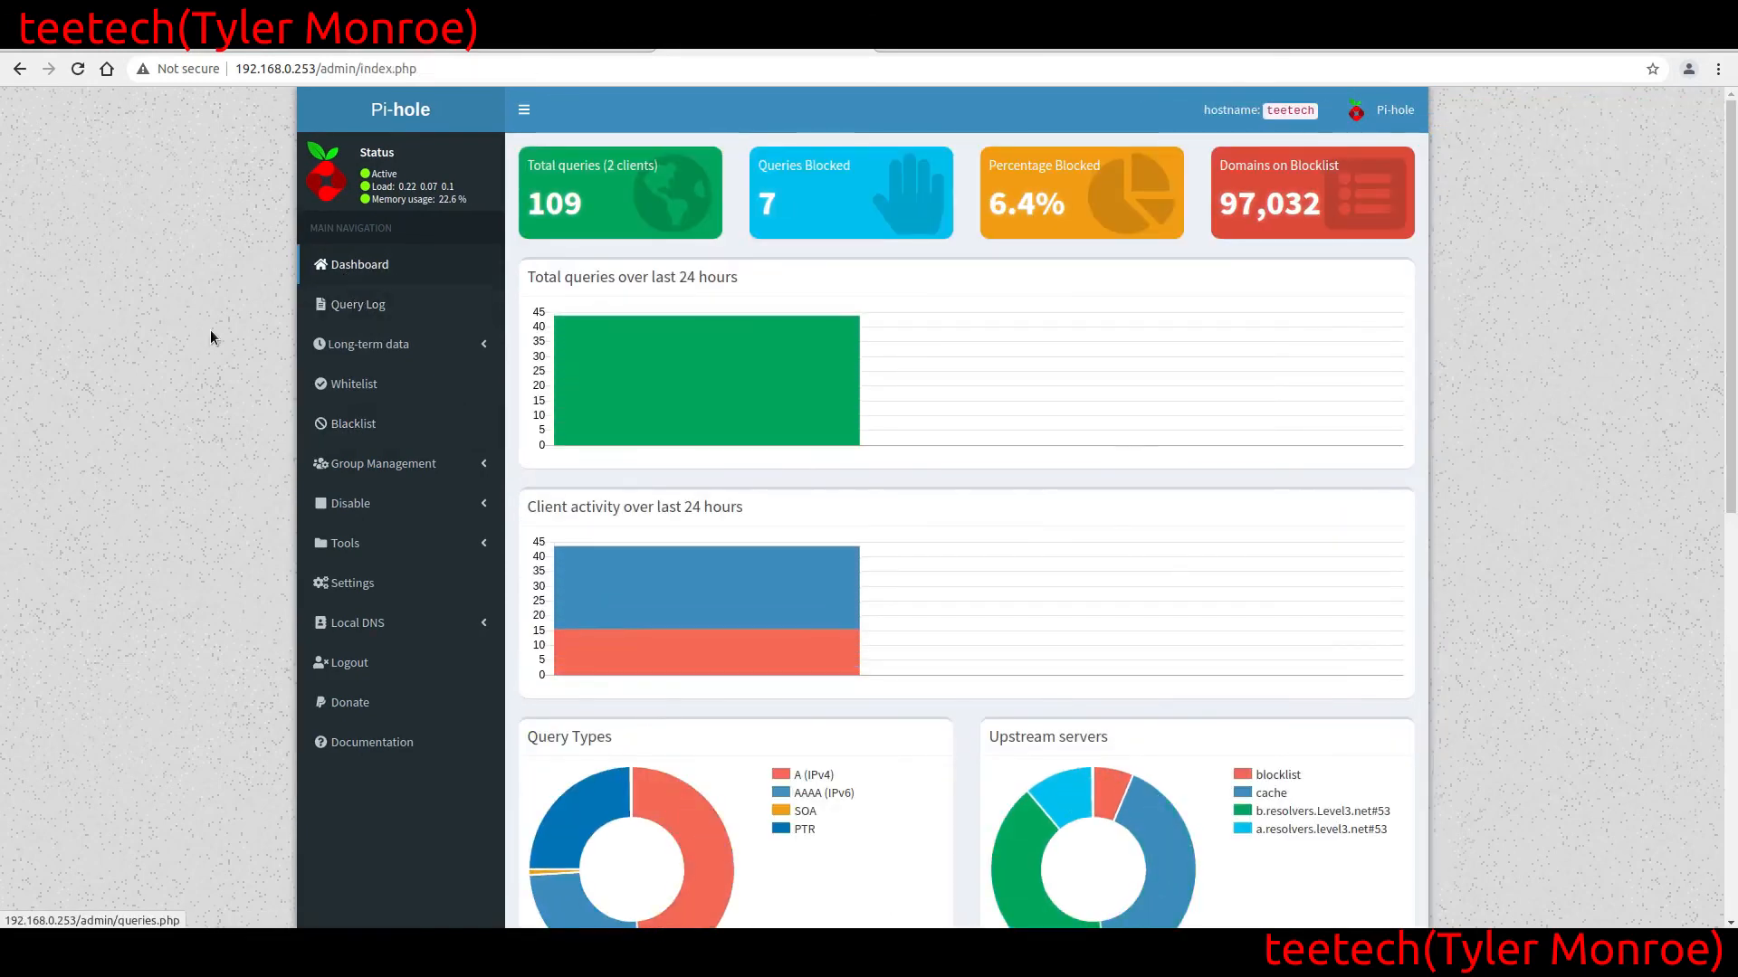
Run the fonts.gstatic.com dig lookup against 192.168.0.253 again in the local terminal, then return to the browser's Dashboard
key("alt+Tab")
key("Up")
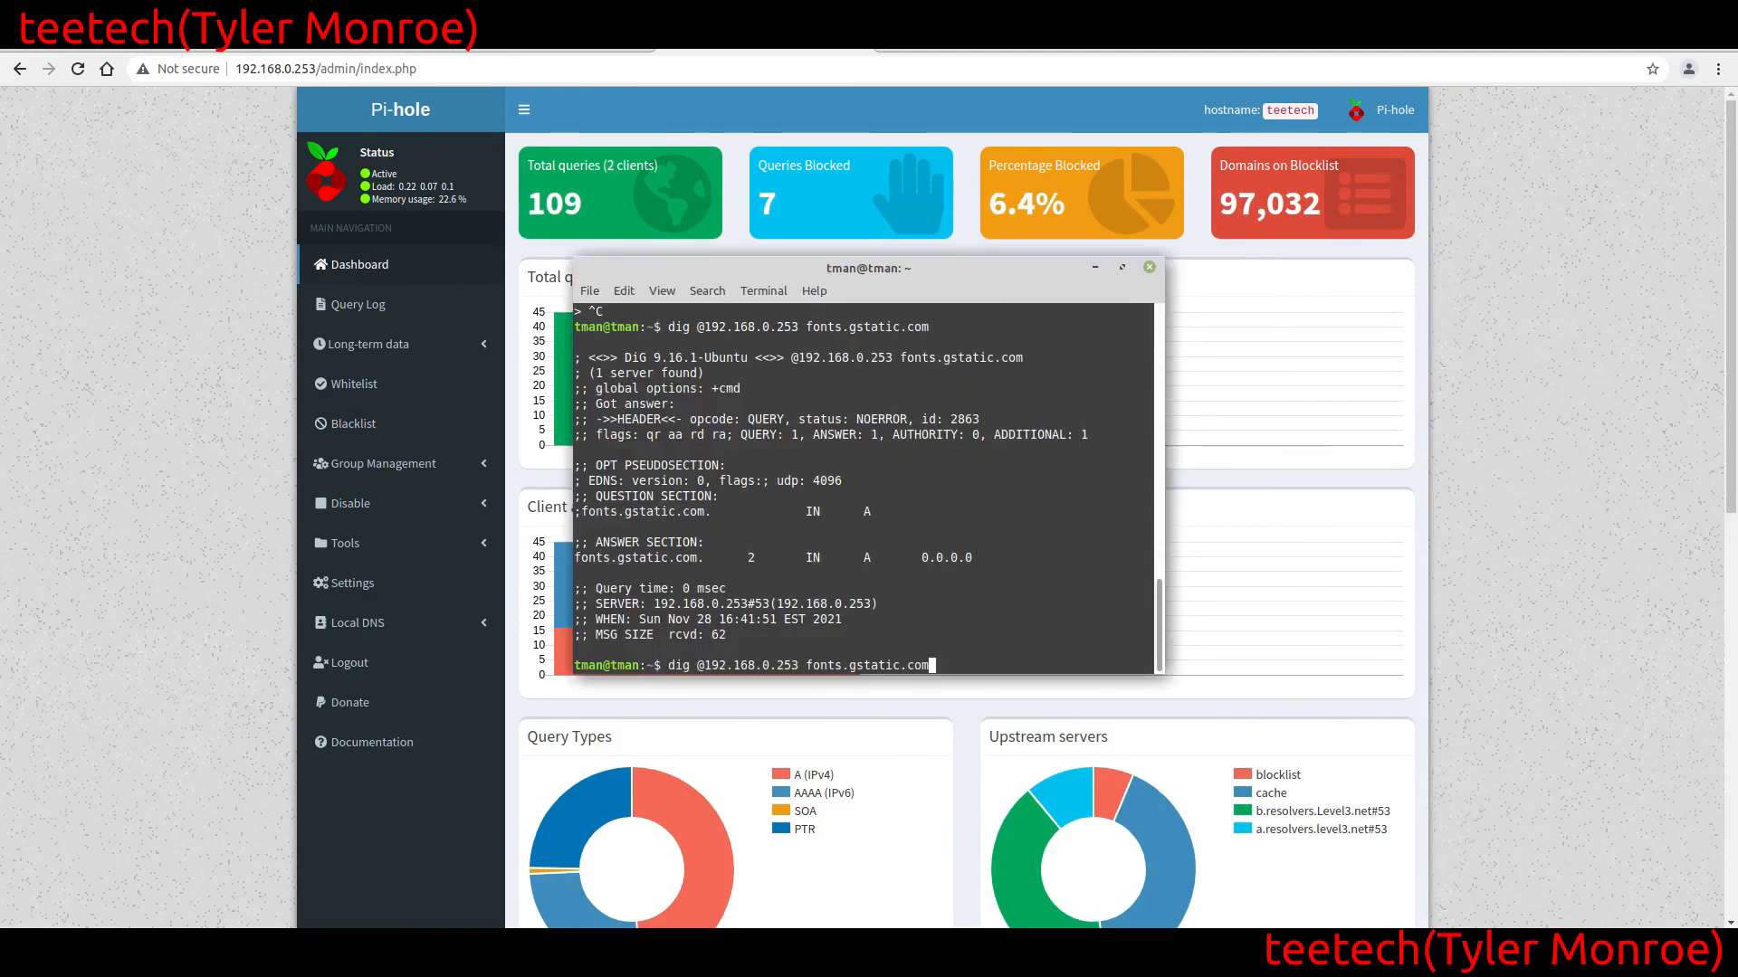
key("Return")
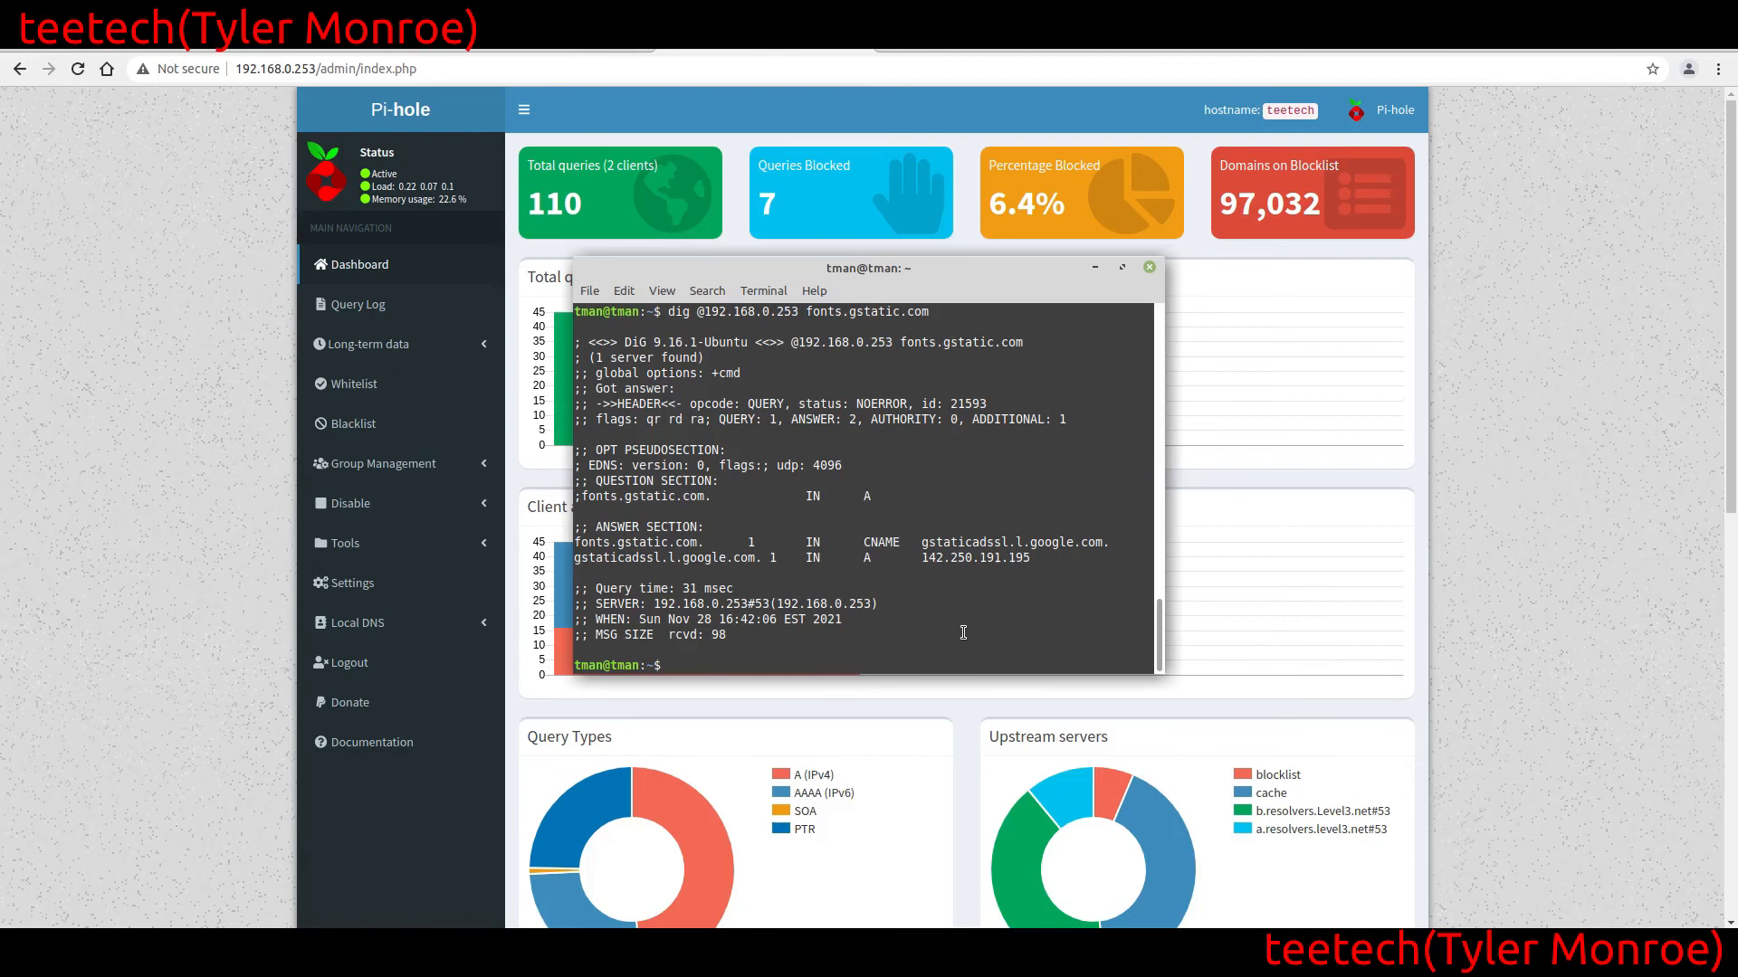
left_click(165, 437)
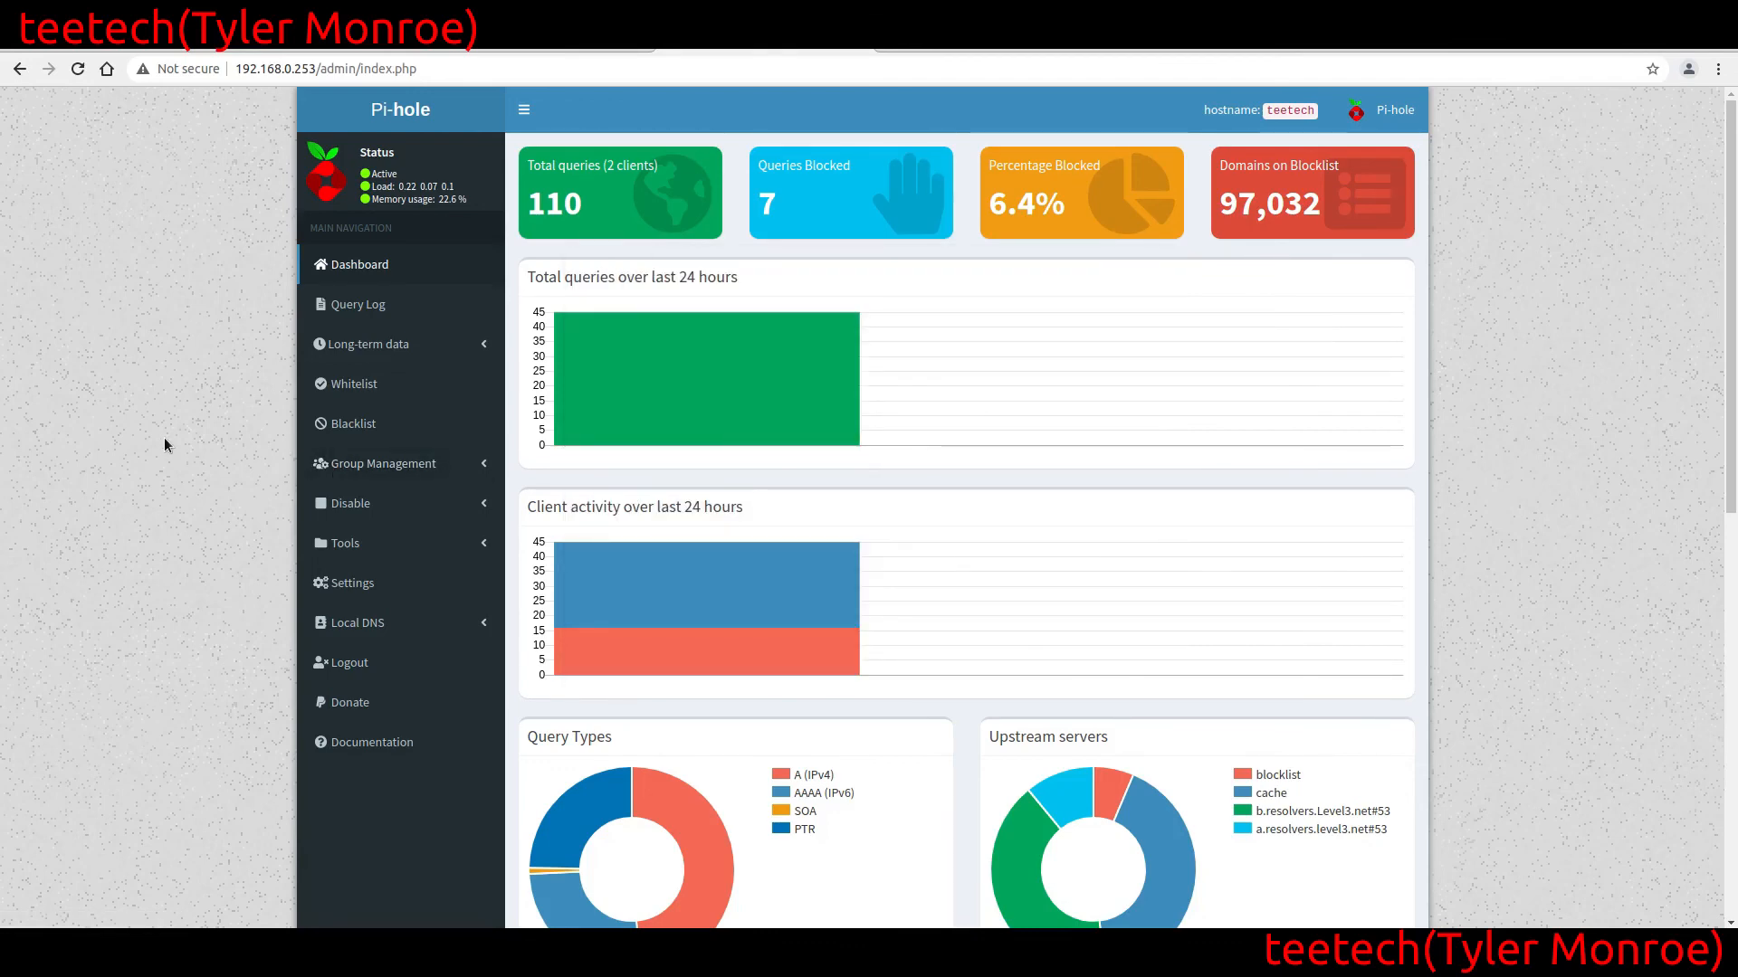